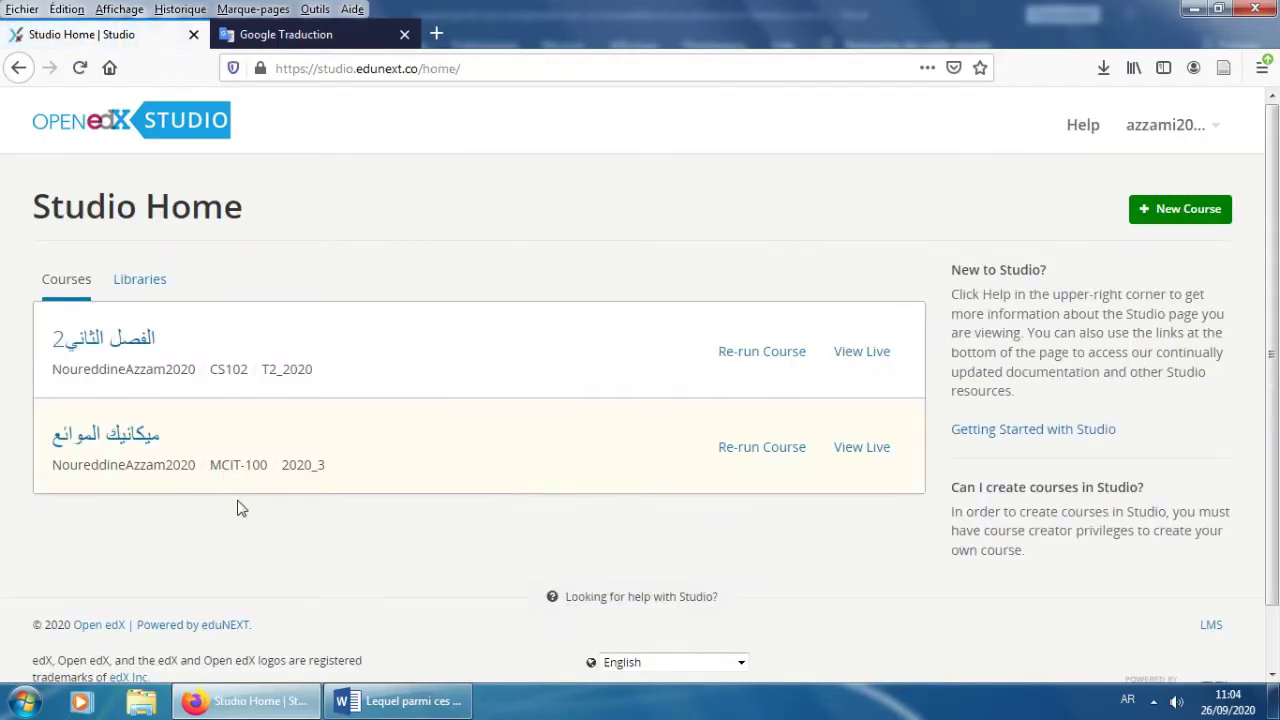
Step: Open the course ميكانيك الموائع and expand the subsection تقيم الفصل 2 in the section الفصل الثاني
{"action": "left_click", "coordinate": [117, 437]}
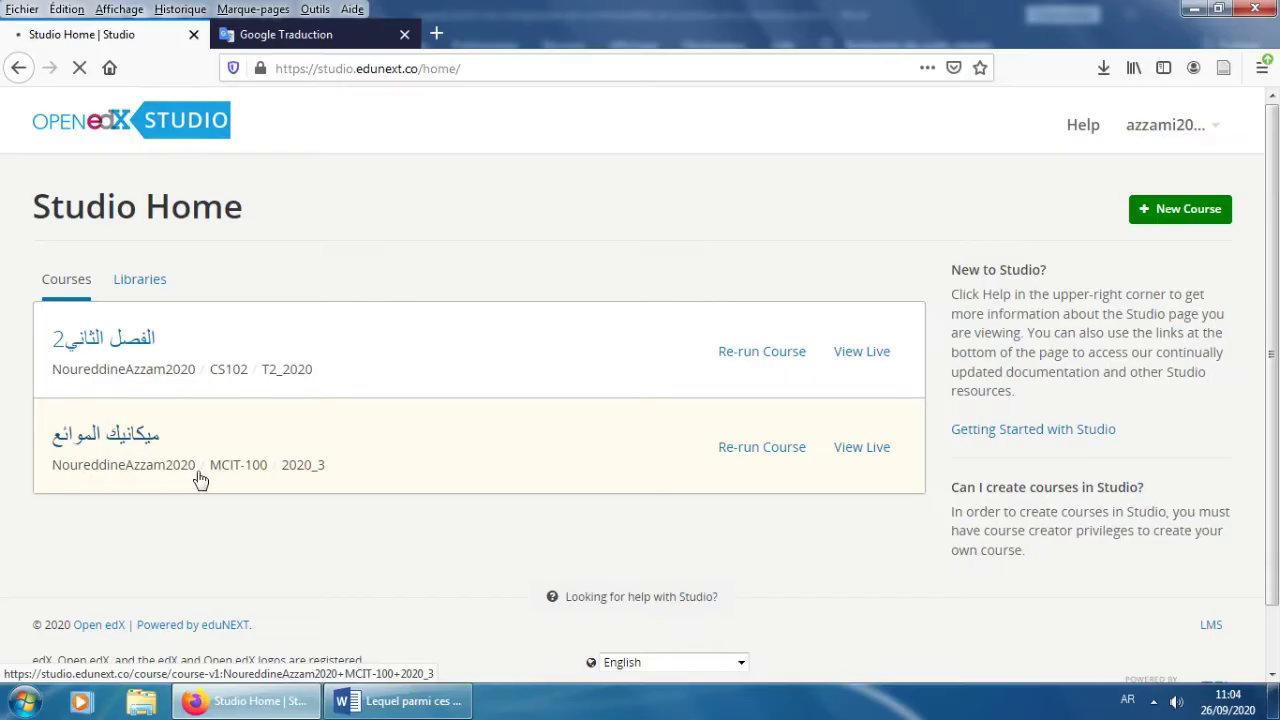
{"action": "middle_click", "coordinate": [372, 415]}
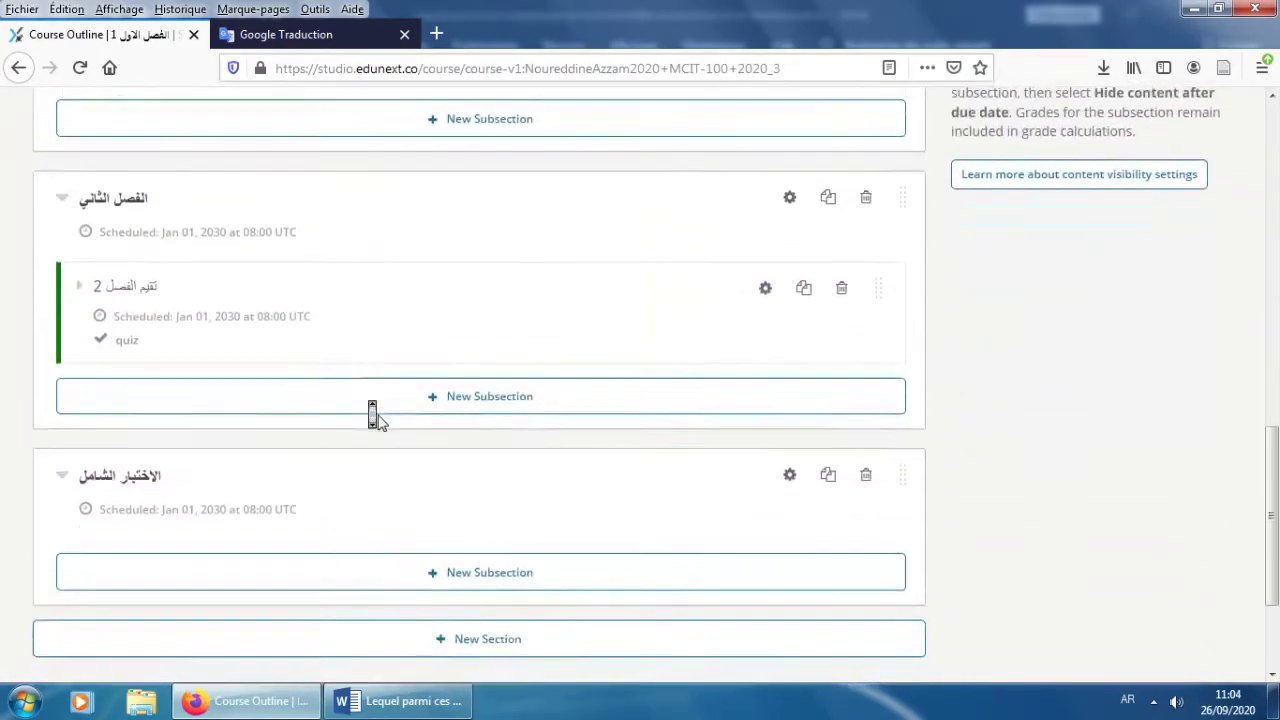
{"action": "middle_click", "coordinate": [378, 420]}
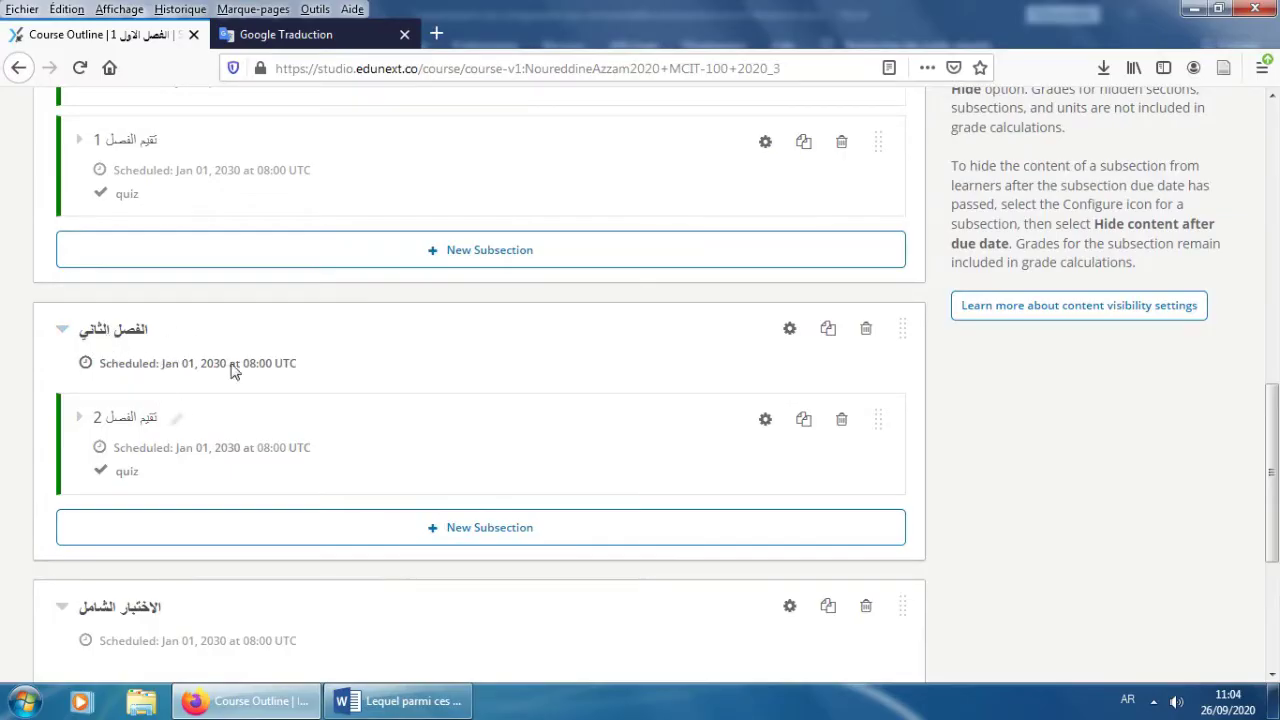
{"action": "left_click", "coordinate": [128, 425]}
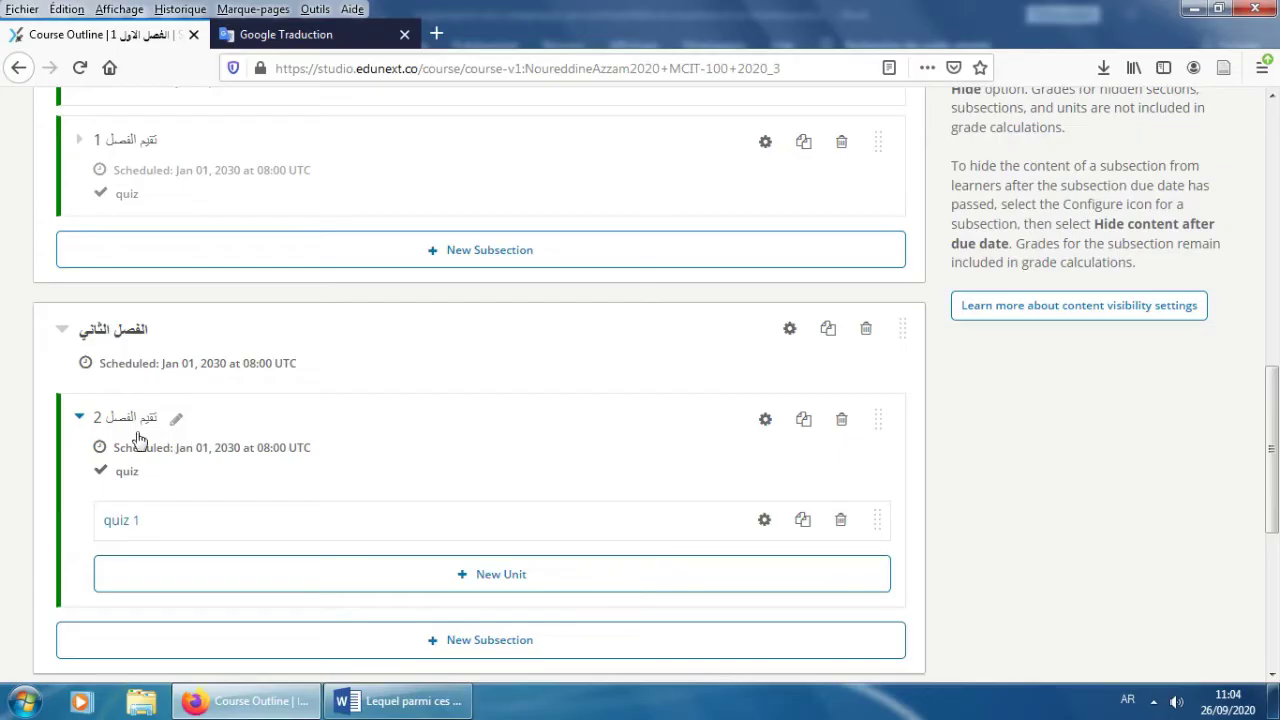
{"action": "scroll", "coordinate": [449, 506], "scroll_direction": "down", "scroll_amount": 1}
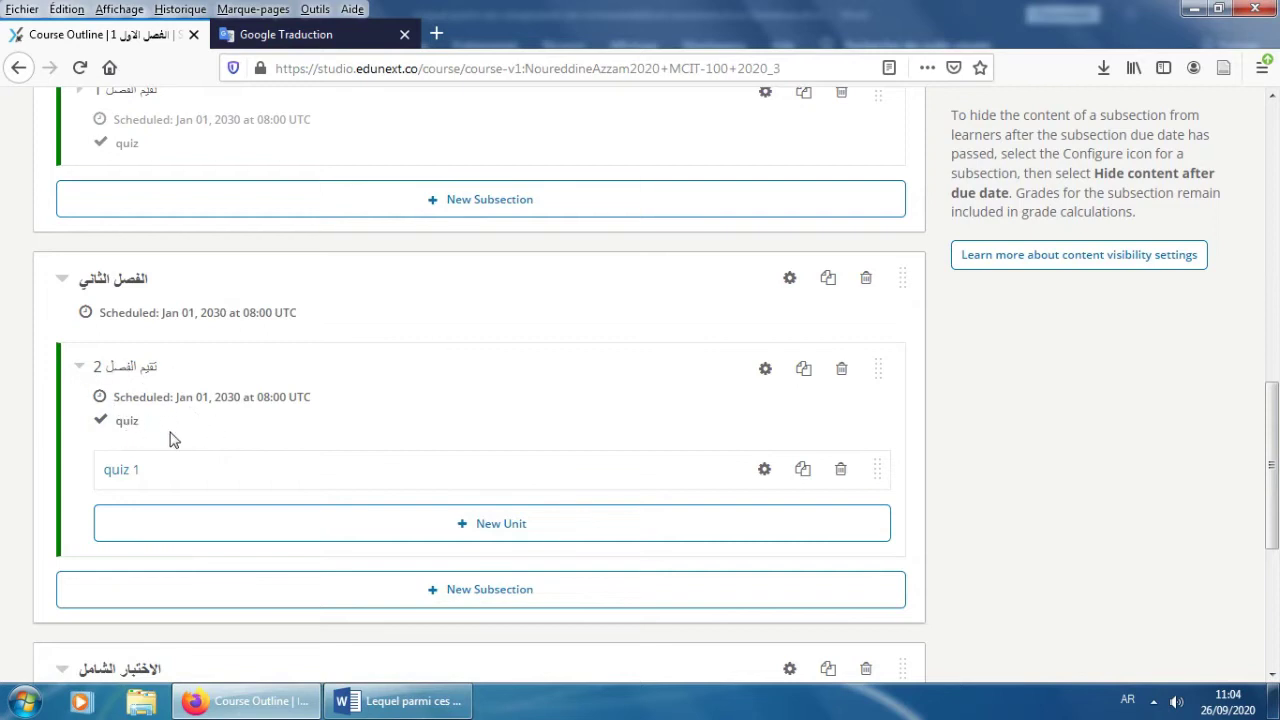
Step: Add a new unit to the subsection تقيم الفصل 2 and name it قائمة منسدلة
{"action": "left_click", "coordinate": [497, 535]}
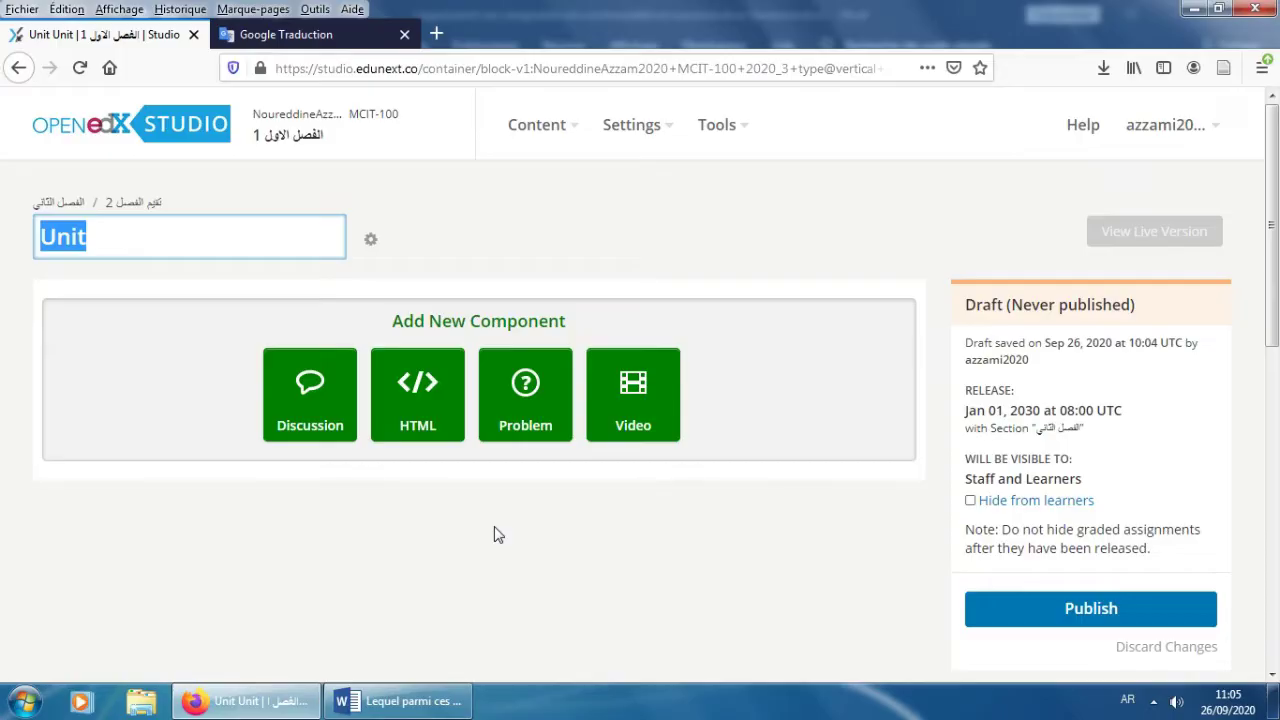
{"action": "type", "text": "أ"}
{"action": "key", "text": "BackSpace"}
{"action": "key", "text": "alt+shift"}
{"action": "key", "text": "alt+shift"}
{"action": "type", "text": "قائمة منسدلة"}
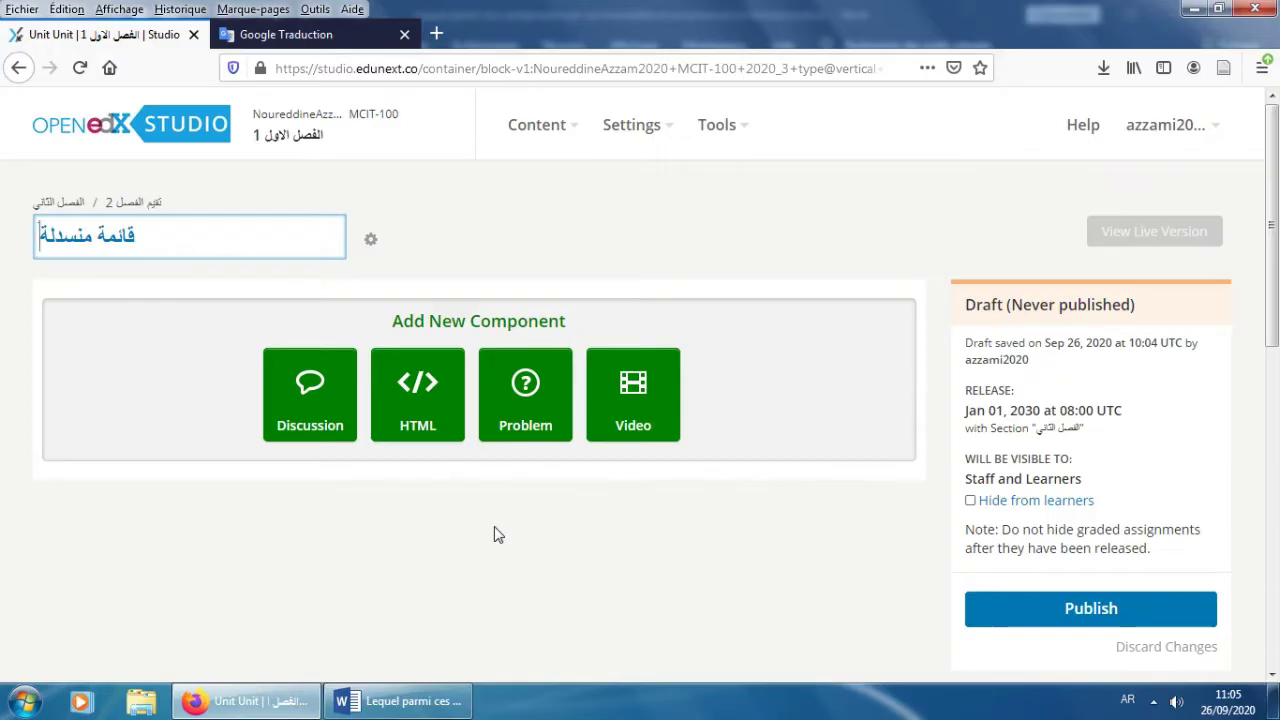
Step: Add a Dropdown problem to the unit and delete the template's introductory paragraph from its markdown
{"action": "left_click", "coordinate": [548, 390]}
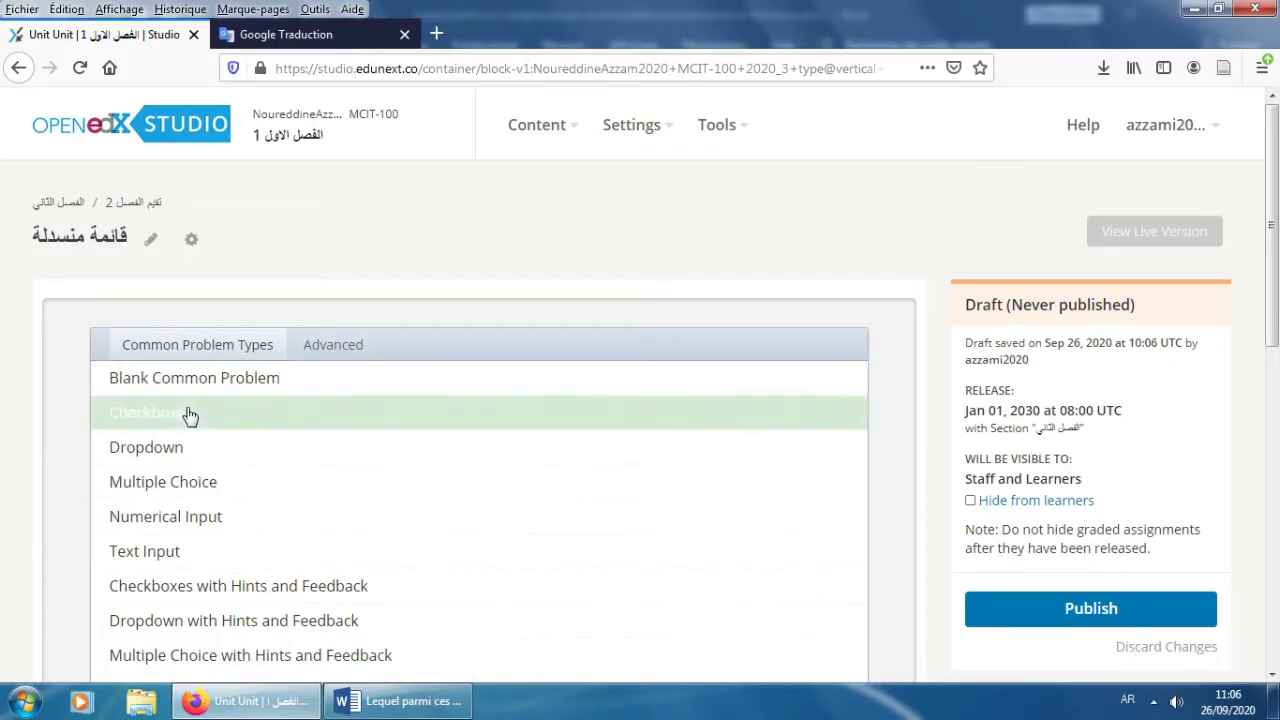
{"action": "left_click", "coordinate": [157, 459]}
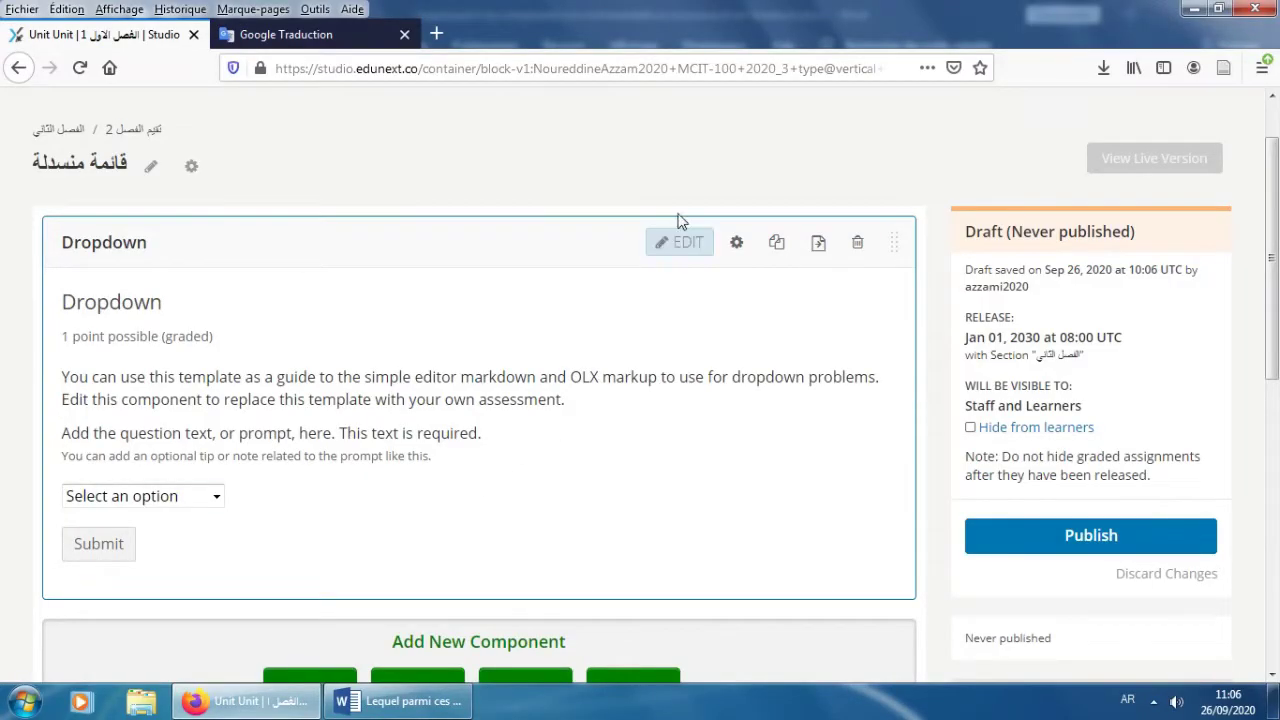
{"action": "left_click", "coordinate": [680, 243]}
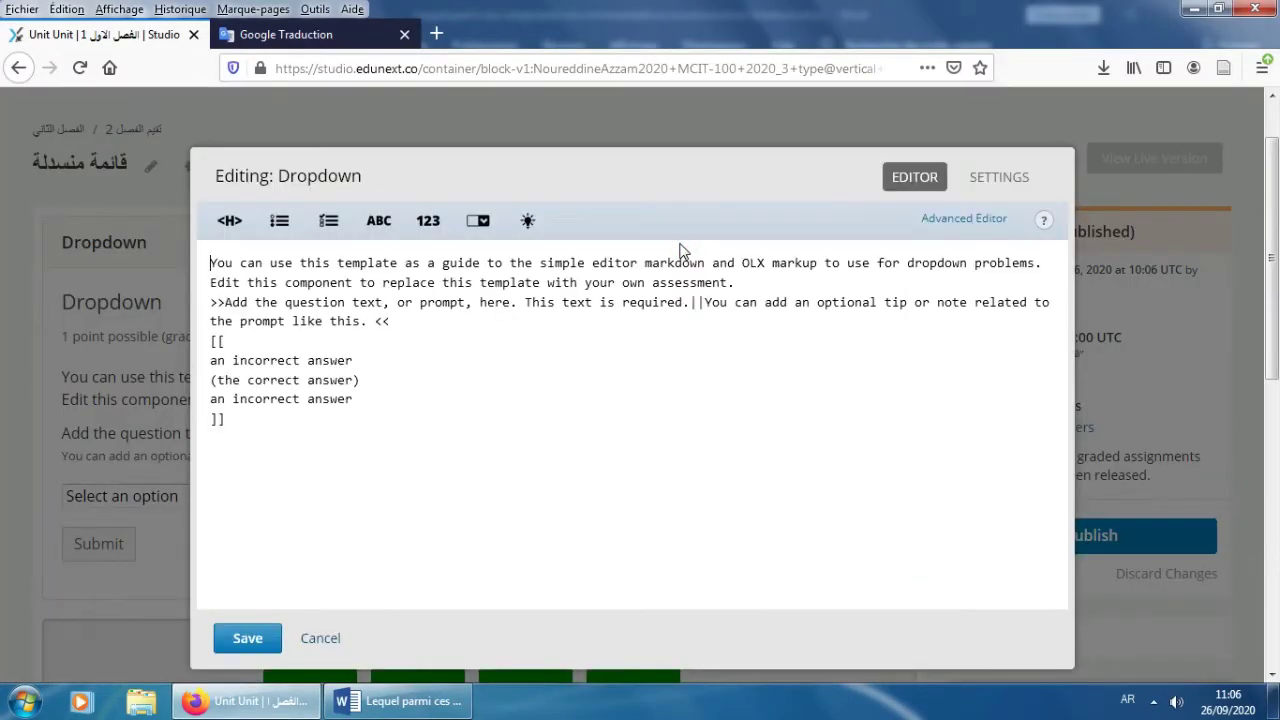
{"action": "left_click_drag", "start_coordinate": [738, 282], "coordinate": [205, 265]}
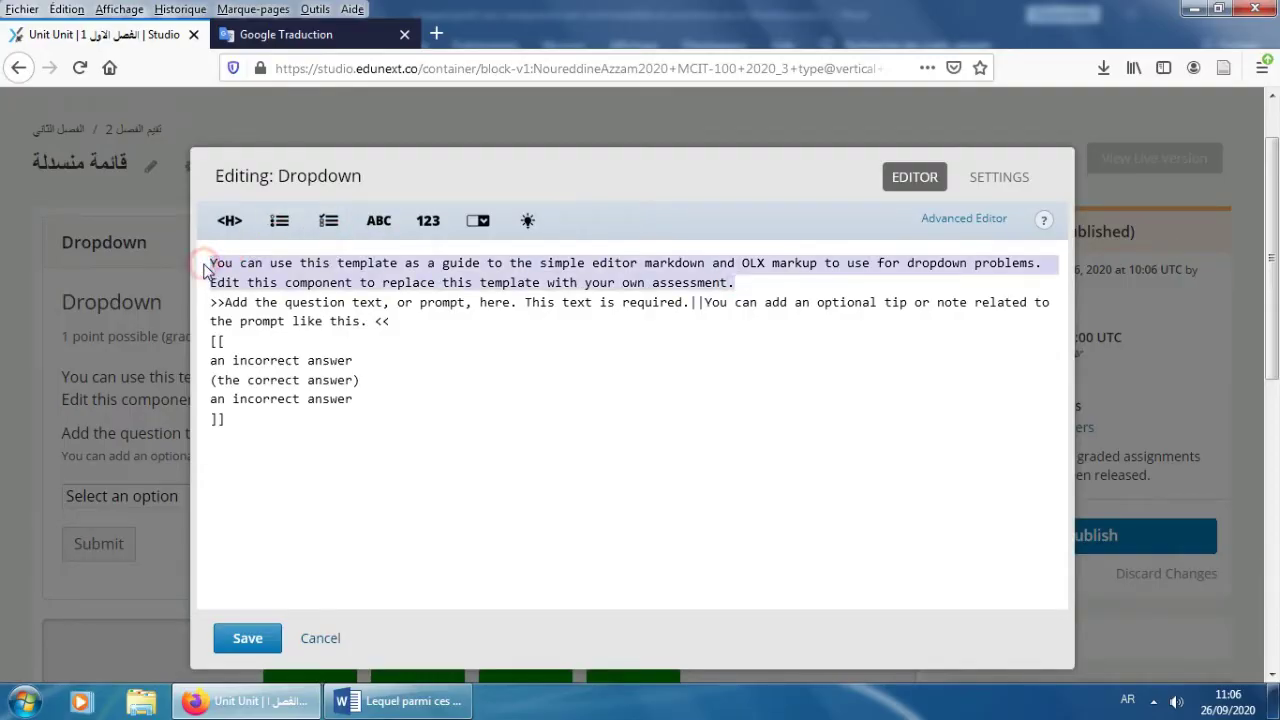
{"action": "key", "text": "BackSpace"}
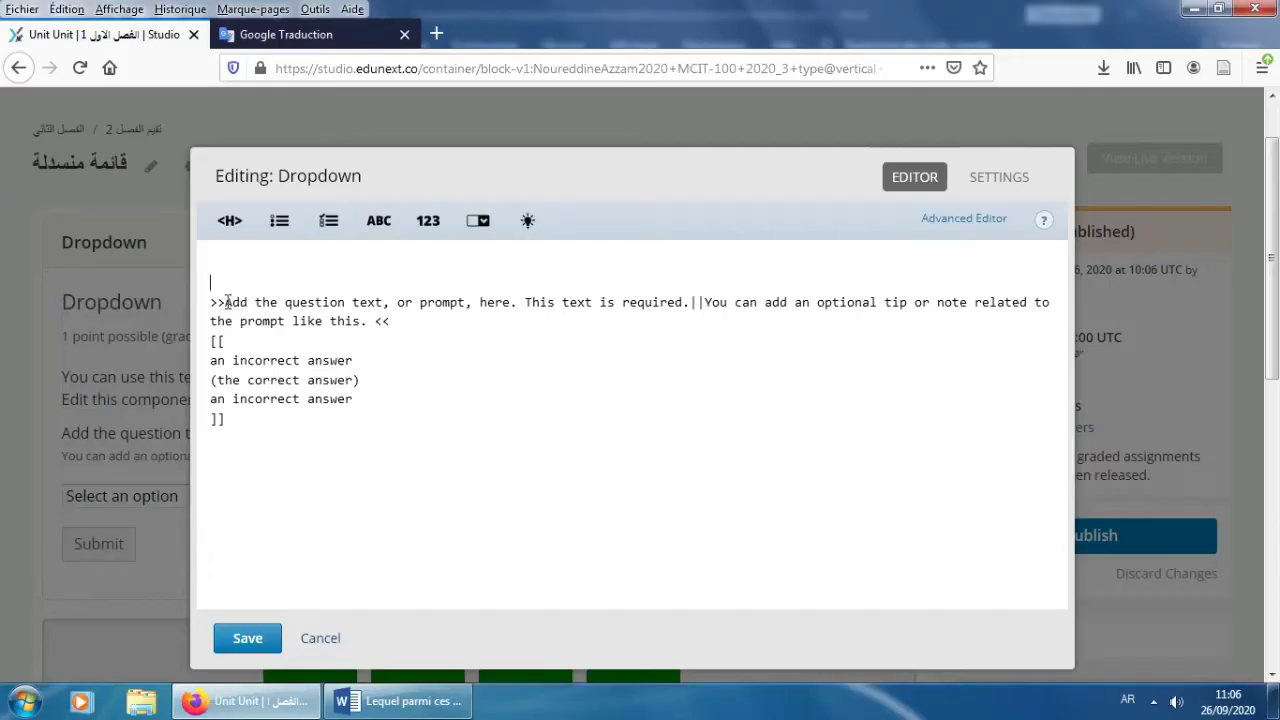
{"action": "left_click_drag", "start_coordinate": [226, 301], "coordinate": [509, 301]}
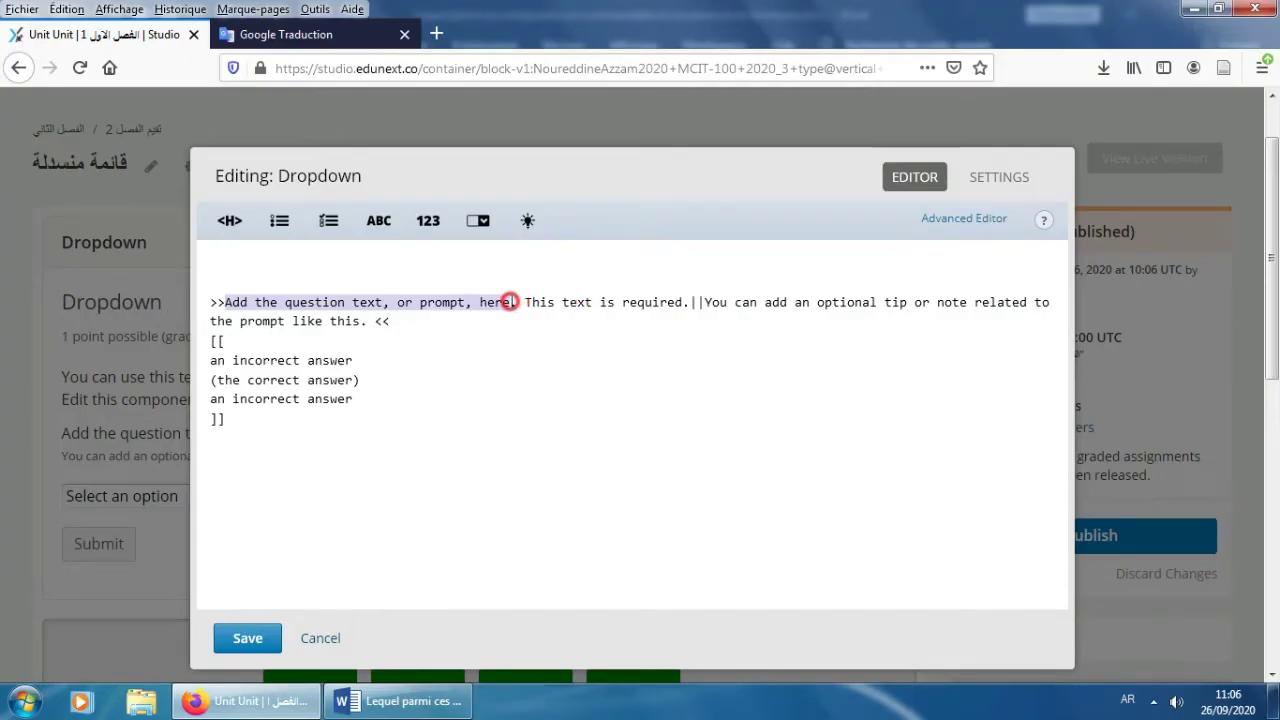
{"action": "left_click_drag", "start_coordinate": [509, 301], "coordinate": [513, 302]}
{"action": "left_click", "coordinate": [210, 363]}
{"action": "left_click_drag", "start_coordinate": [208, 363], "coordinate": [334, 397]}
{"action": "left_click", "coordinate": [334, 397]}
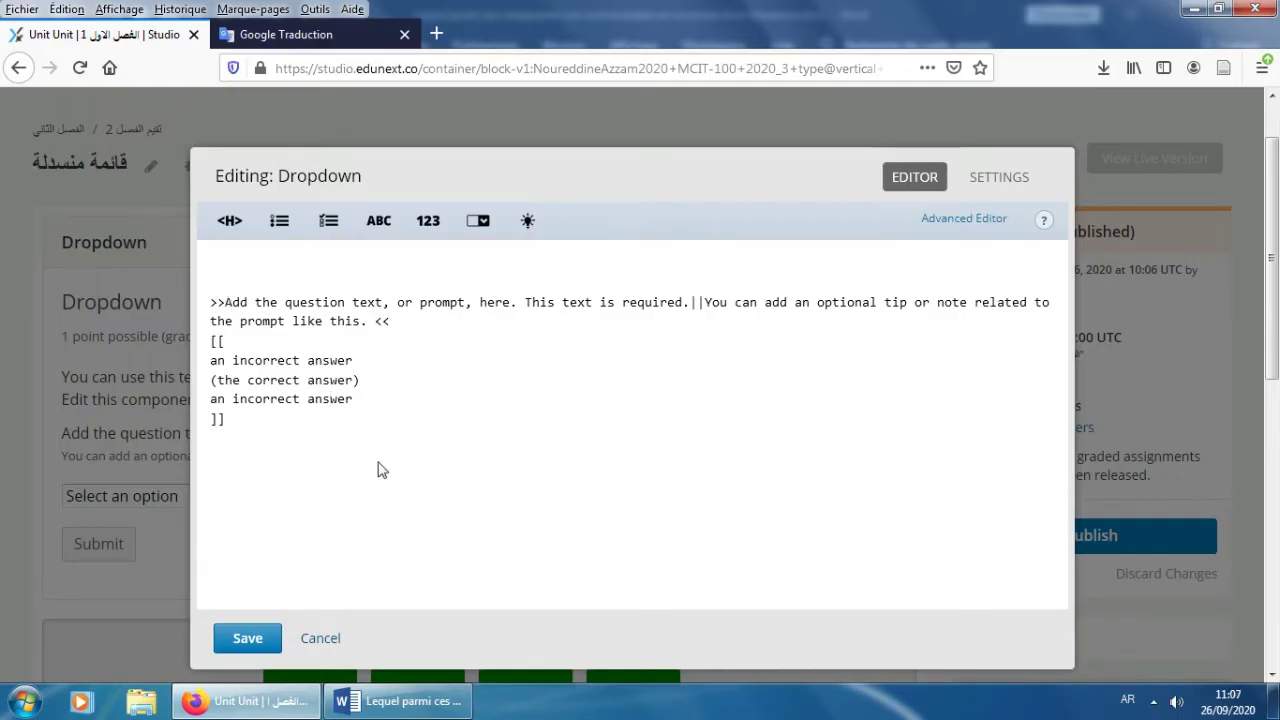
Step: Copy the question بماذا يقاس الضغط الجوي ب: from the Word document and replace the dropdown problem's prompt text with it
{"action": "left_click", "coordinate": [399, 701]}
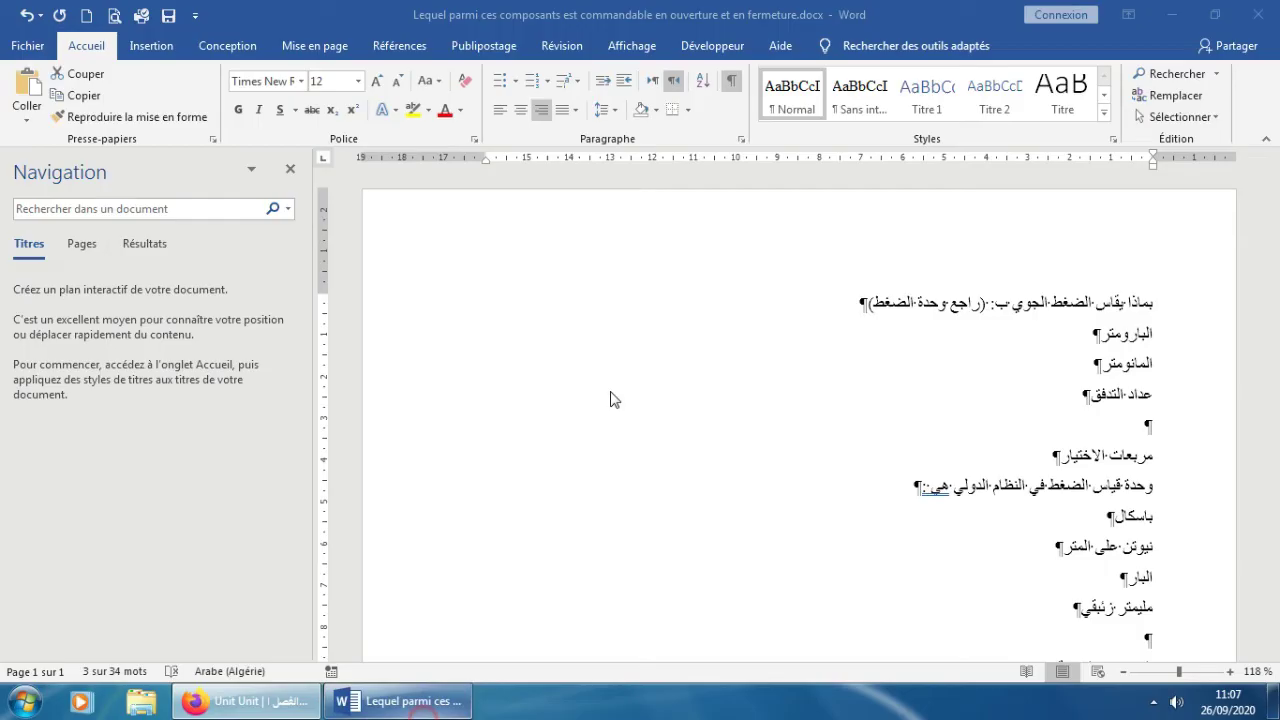
{"action": "left_click", "coordinate": [1125, 302]}
{"action": "left_click_drag", "start_coordinate": [1152, 302], "coordinate": [986, 307]}
{"action": "key", "text": "ctrl+c"}
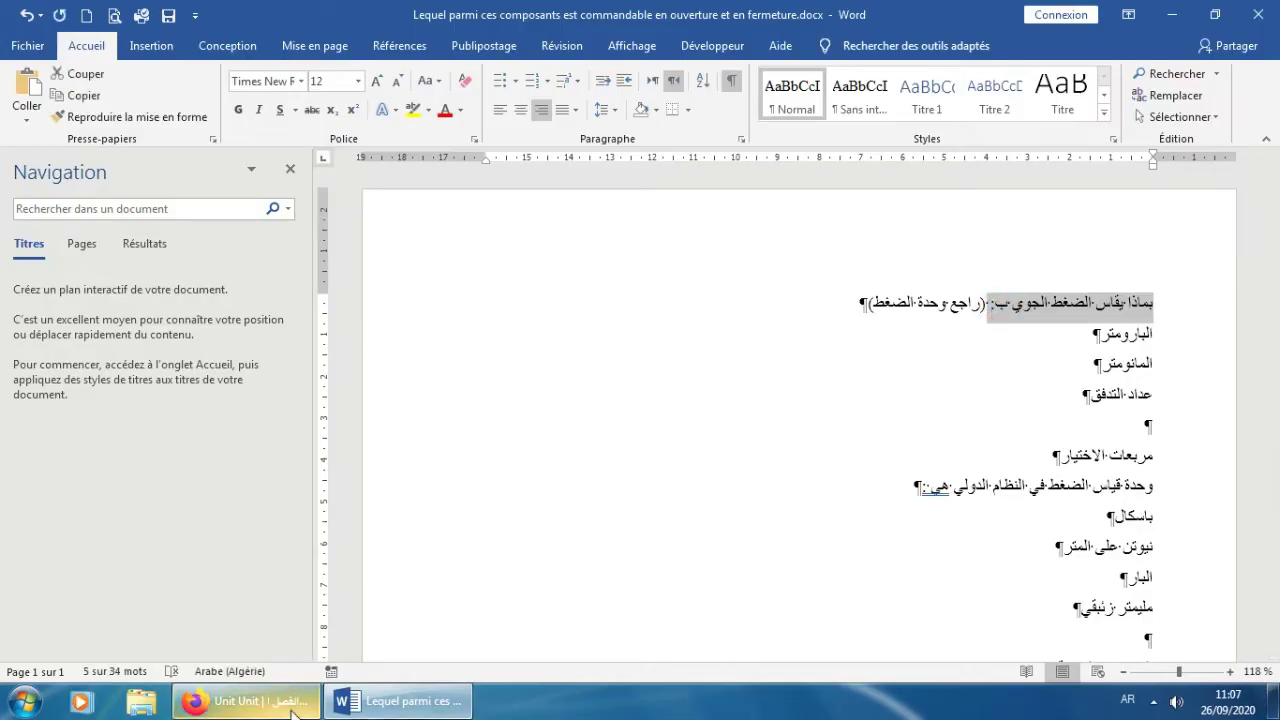
{"action": "left_click", "coordinate": [245, 701]}
{"action": "left_click_drag", "start_coordinate": [225, 301], "coordinate": [684, 301]}
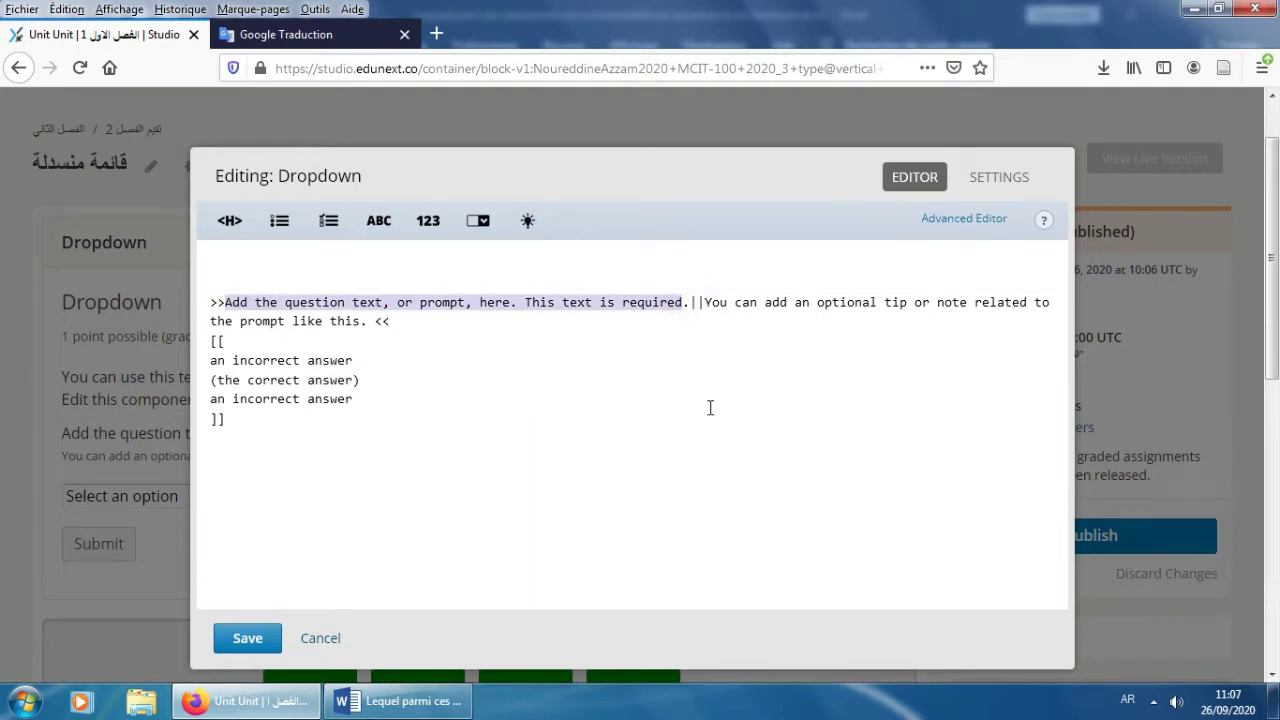
{"action": "key", "text": "ctrl+v"}
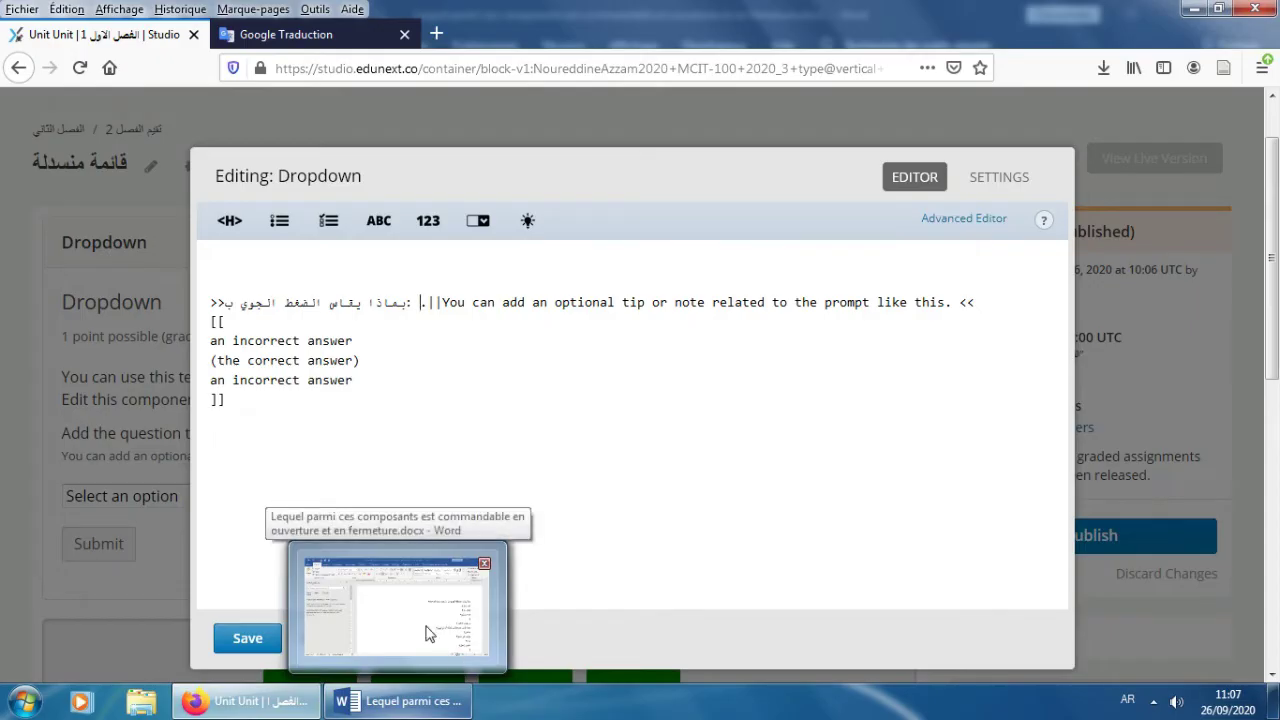
Step: Copy راجع وحدة الضغط from the Word document and replace the optional tip text after the || separator with it
{"action": "left_click", "coordinate": [424, 618]}
{"action": "left_click_drag", "start_coordinate": [873, 301], "coordinate": [970, 305]}
{"action": "key", "text": "ctrl+c"}
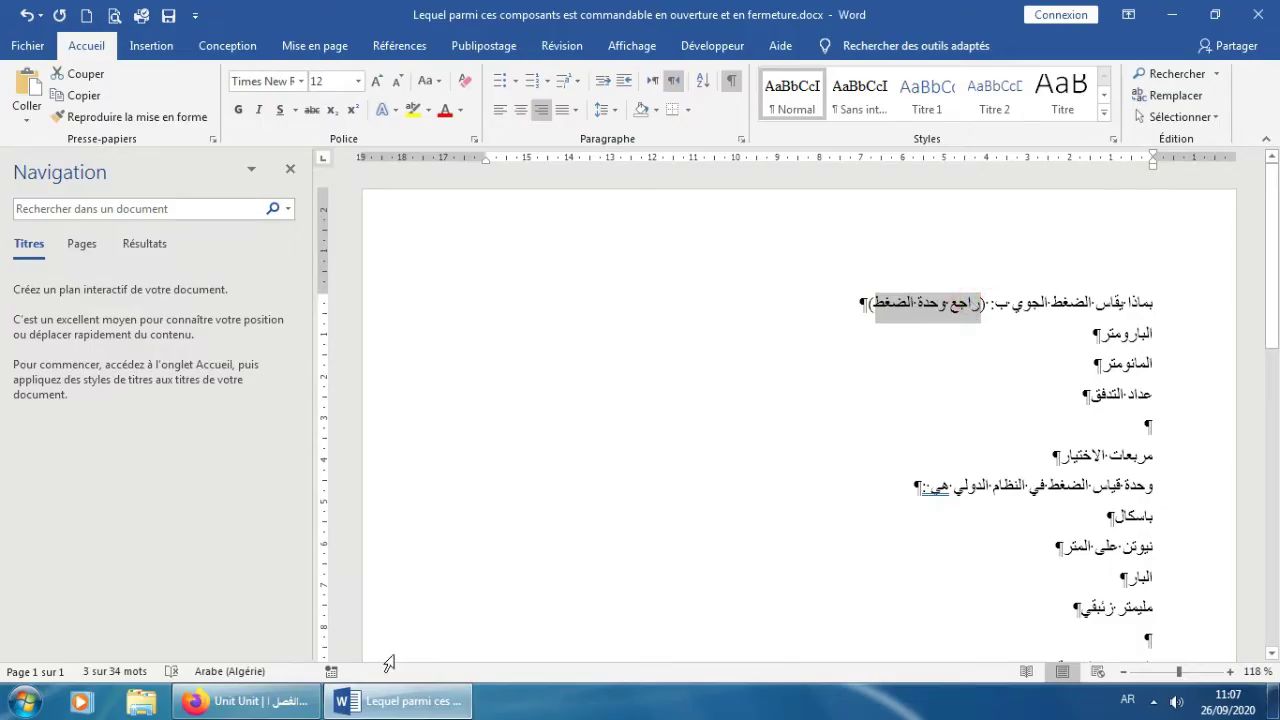
{"action": "left_click", "coordinate": [246, 701]}
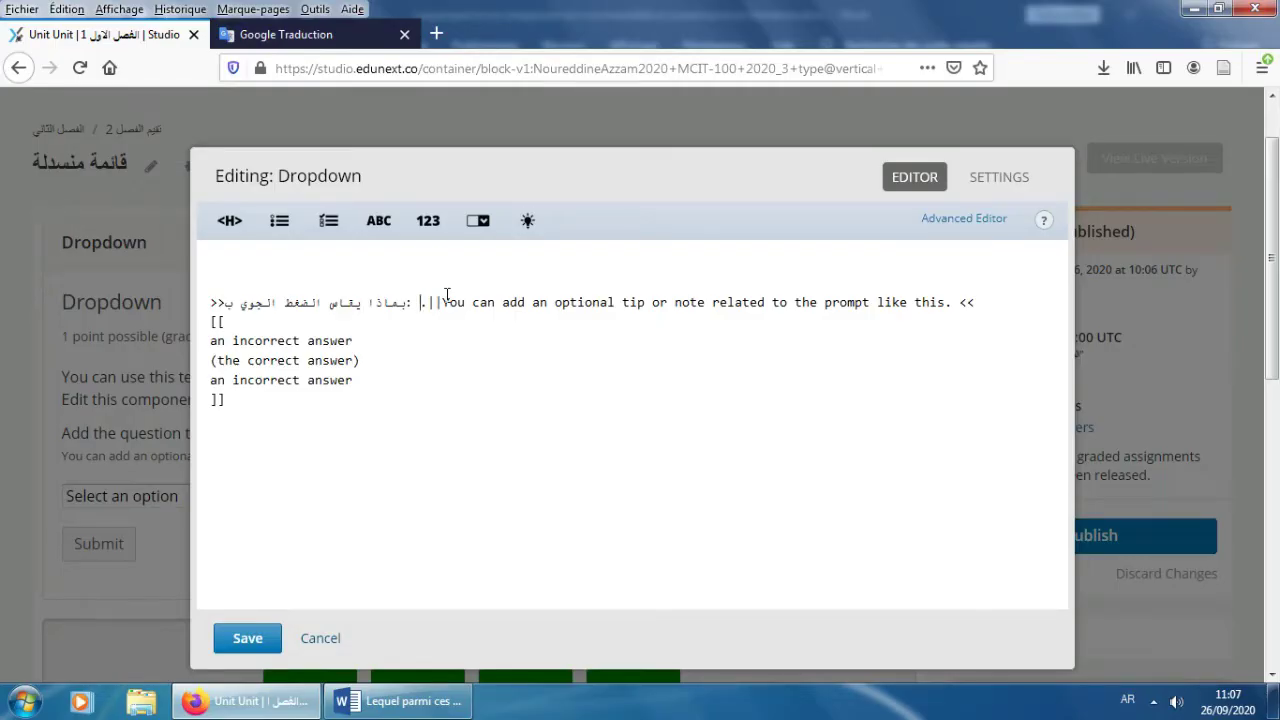
{"action": "left_click_drag", "start_coordinate": [447, 295], "coordinate": [975, 302]}
{"action": "left_click", "coordinate": [543, 303]}
{"action": "left_click", "coordinate": [440, 304]}
{"action": "left_click_drag", "start_coordinate": [443, 300], "coordinate": [594, 323]}
{"action": "left_click", "coordinate": [502, 300]}
{"action": "left_click", "coordinate": [443, 301]}
{"action": "left_click_drag", "start_coordinate": [511, 286], "coordinate": [944, 307]}
{"action": "key", "text": "ctrl+v"}
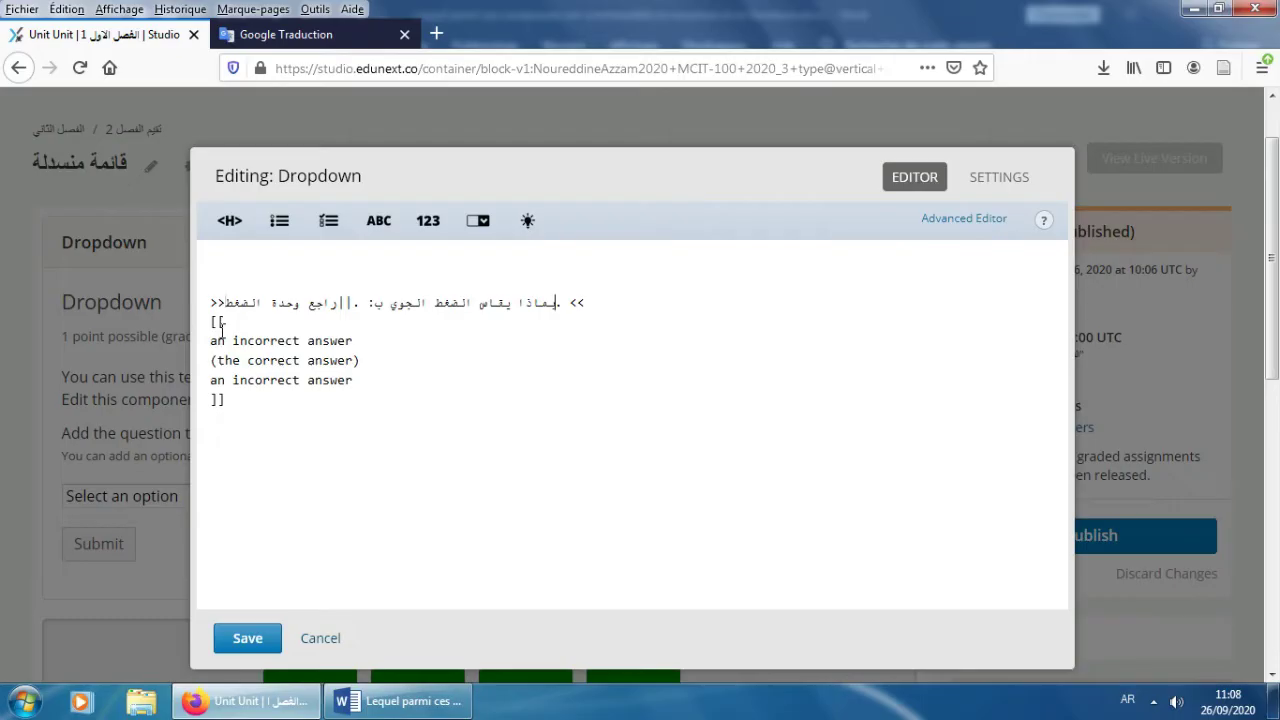
Step: Replace the parenthesised correct answer placeholder with البارومتر, copied from the Word document
{"action": "left_click_drag", "start_coordinate": [208, 321], "coordinate": [216, 322]}
{"action": "left_click", "coordinate": [216, 341]}
{"action": "left_click_drag", "start_coordinate": [218, 360], "coordinate": [352, 361]}
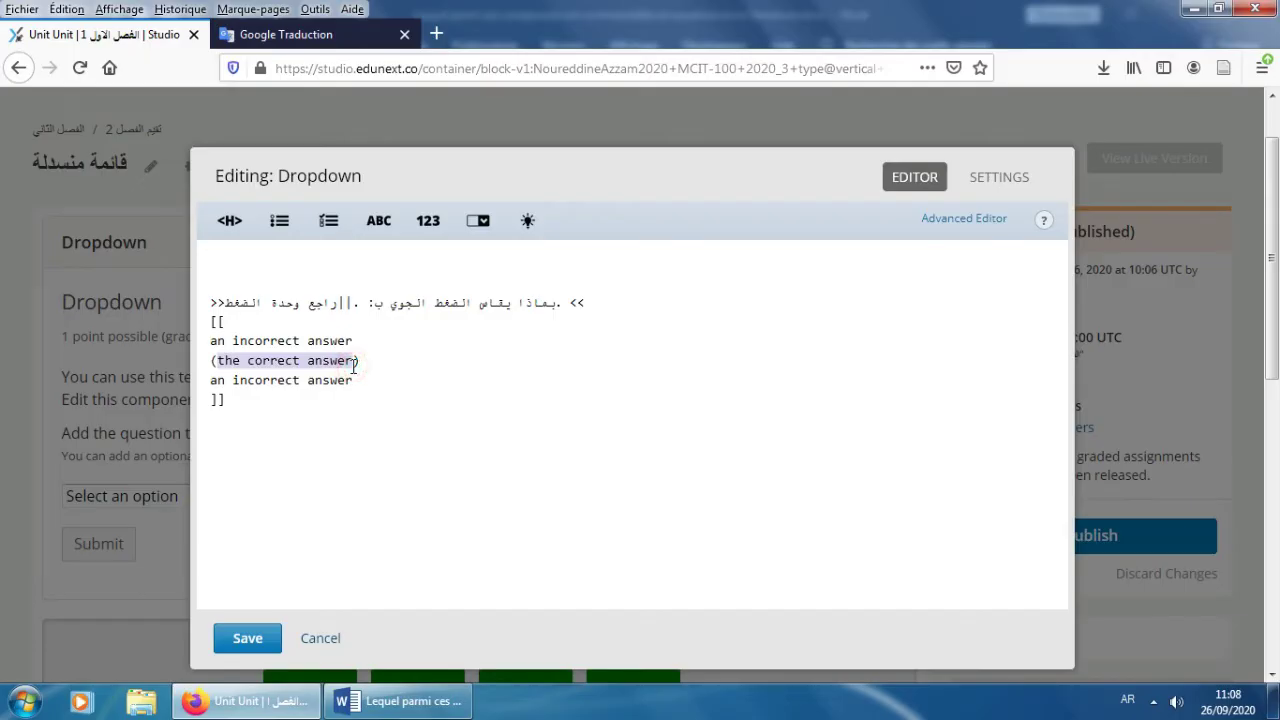
{"action": "left_click", "coordinate": [398, 701]}
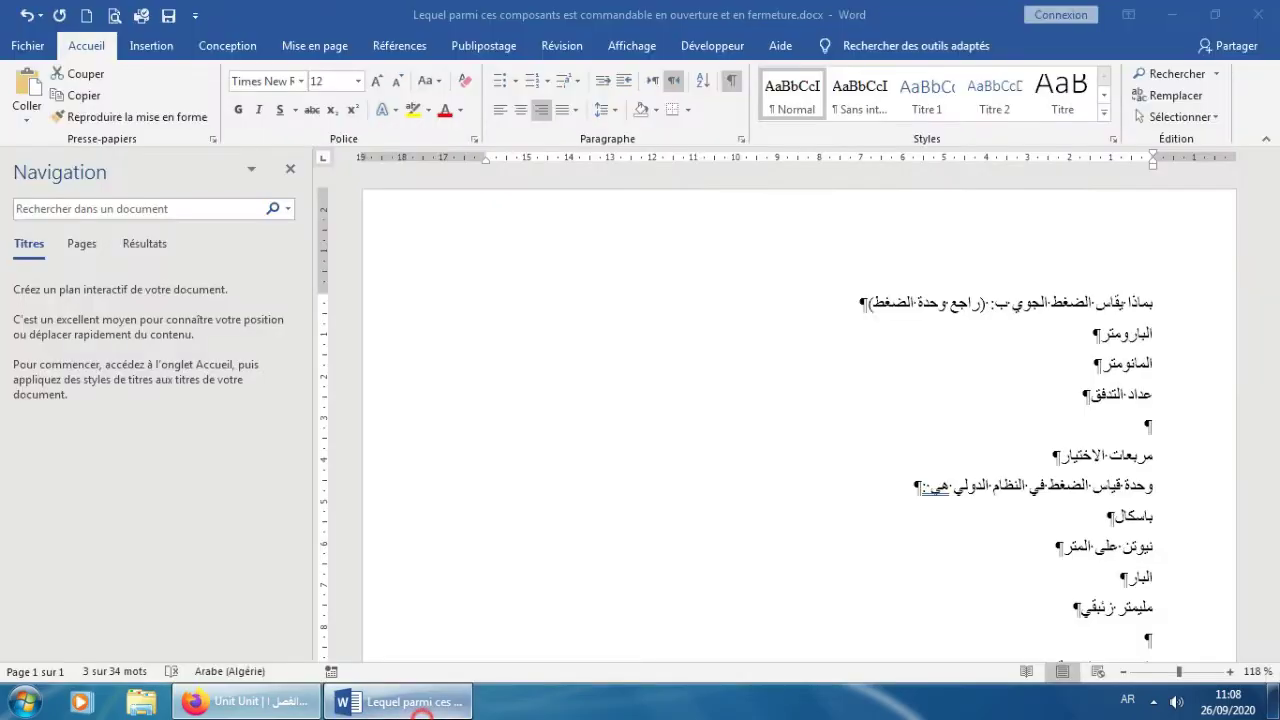
{"action": "triple_click", "coordinate": [1105, 334]}
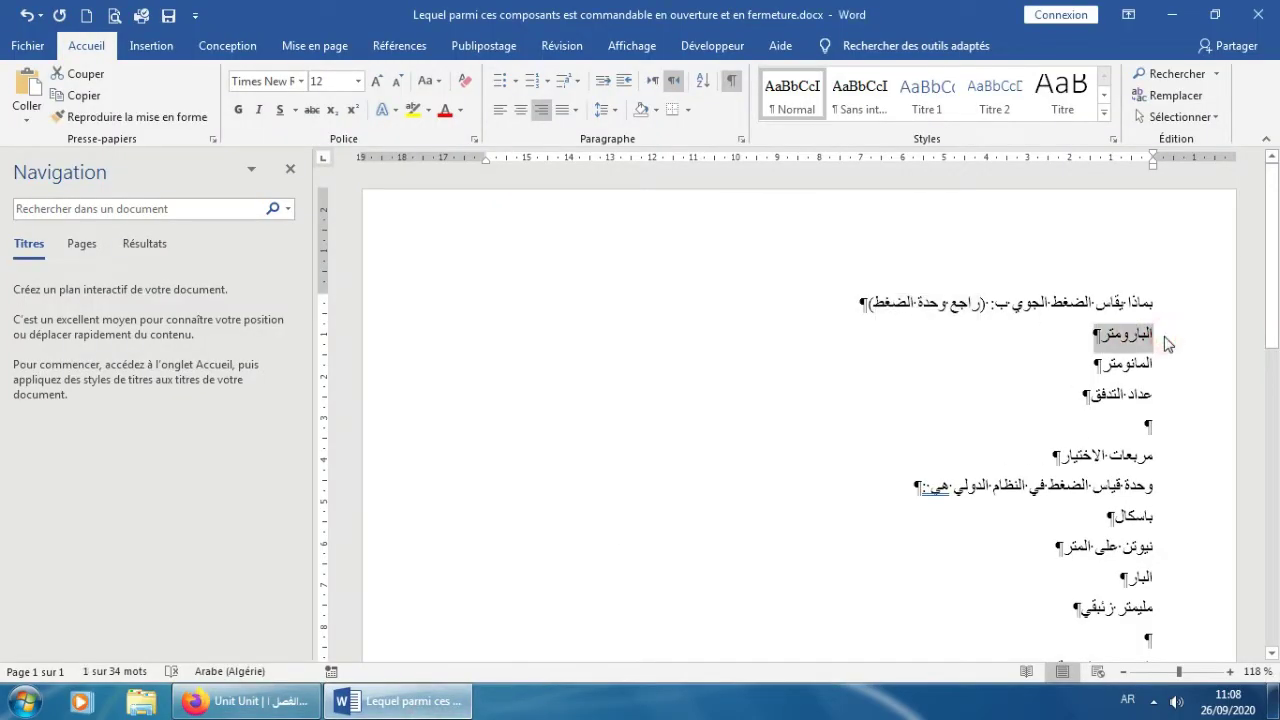
{"action": "key", "text": "ctrl+c"}
{"action": "left_click", "coordinate": [251, 701]}
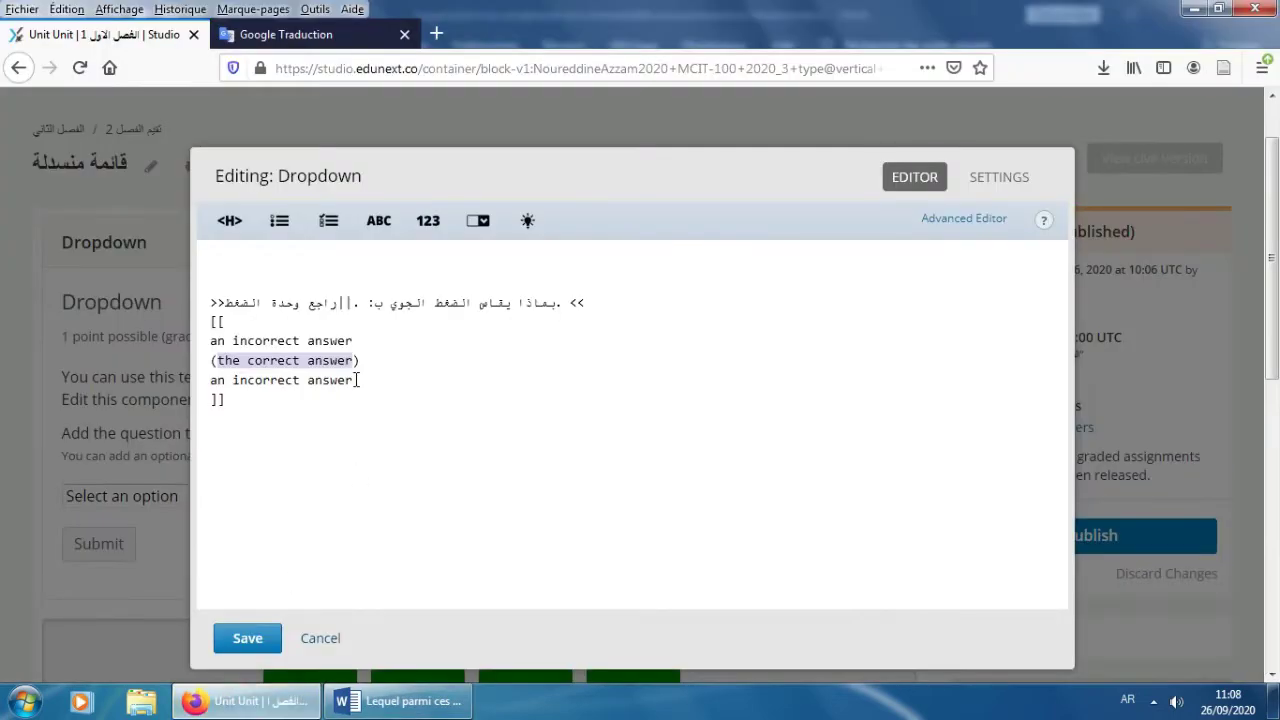
{"action": "key", "text": "ctrl+v"}
Step: Replace the first incorrect answer placeholder with المانومتر, copied from the Word document
{"action": "left_click", "coordinate": [398, 701]}
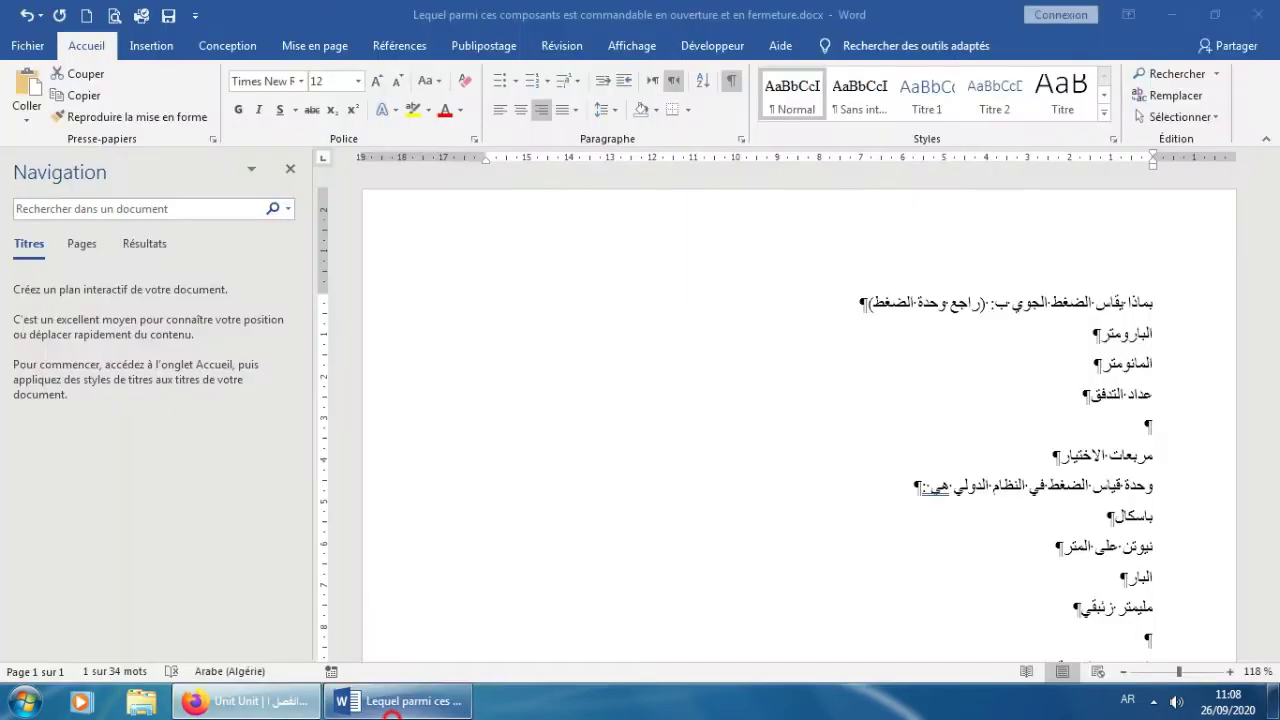
{"action": "left_click", "coordinate": [1157, 366]}
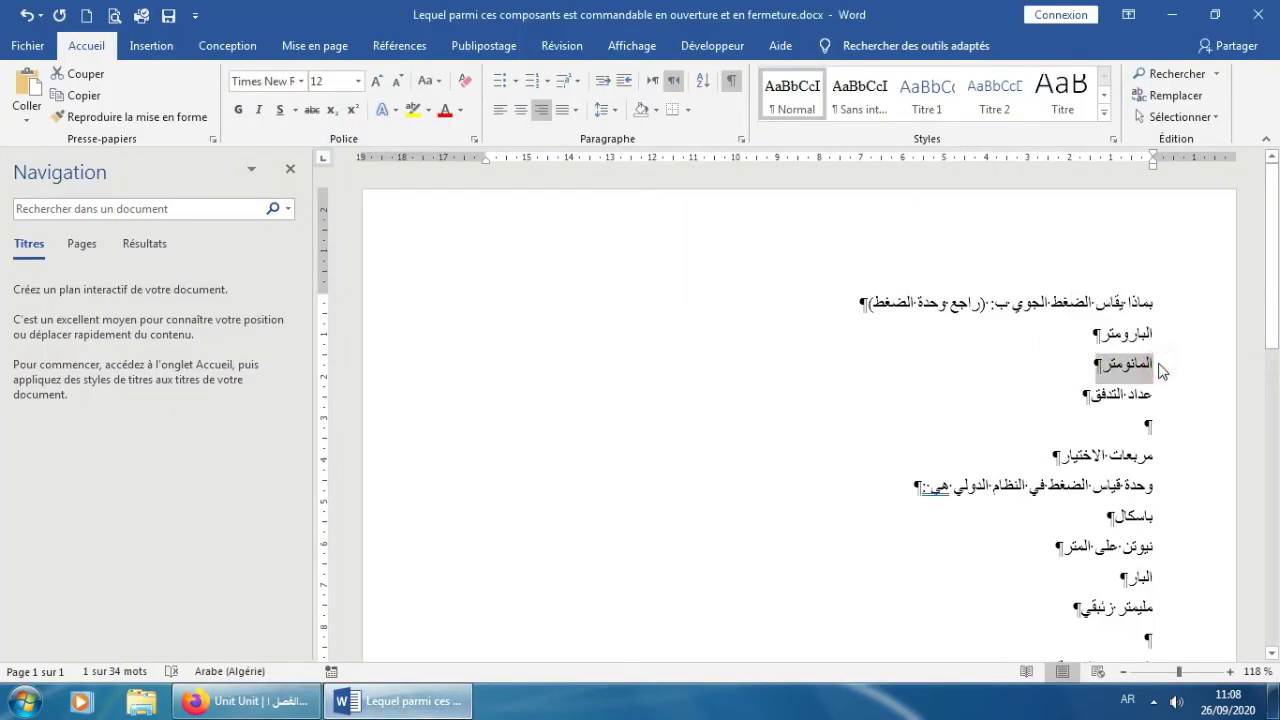
{"action": "left_click", "coordinate": [251, 701]}
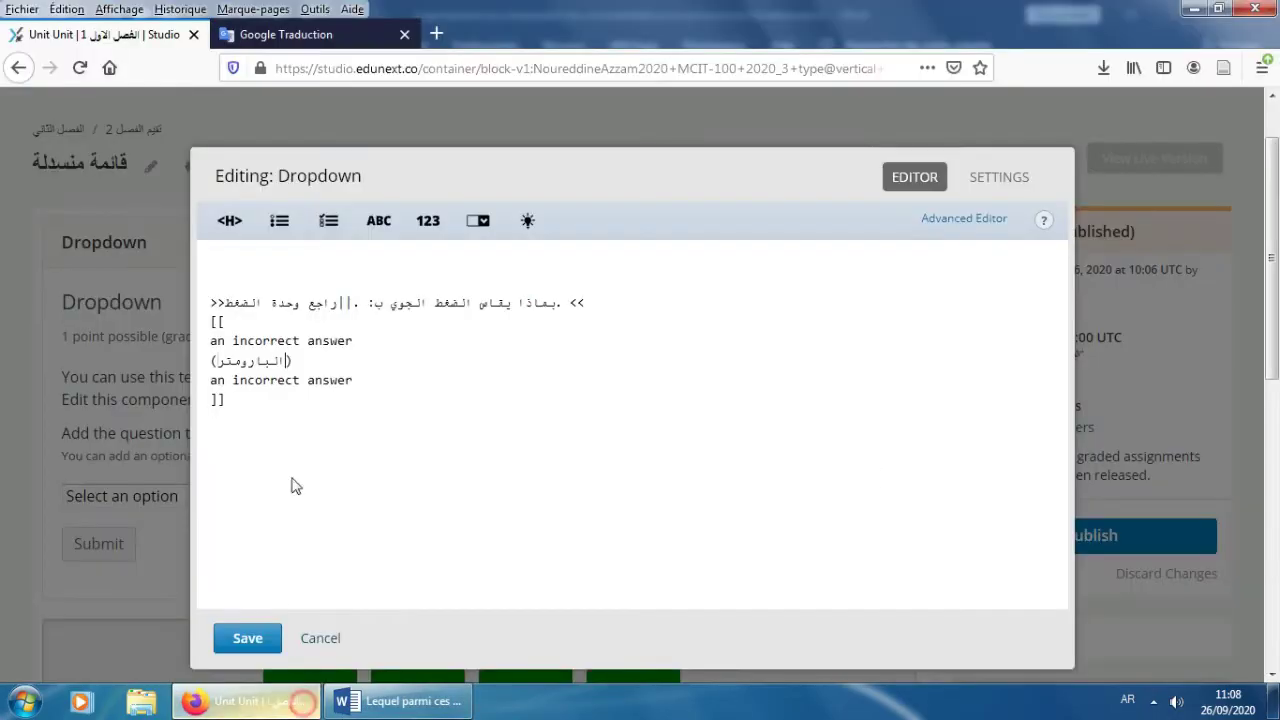
{"action": "left_click_drag", "start_coordinate": [212, 338], "coordinate": [363, 337]}
{"action": "key", "text": "ctrl+v"}
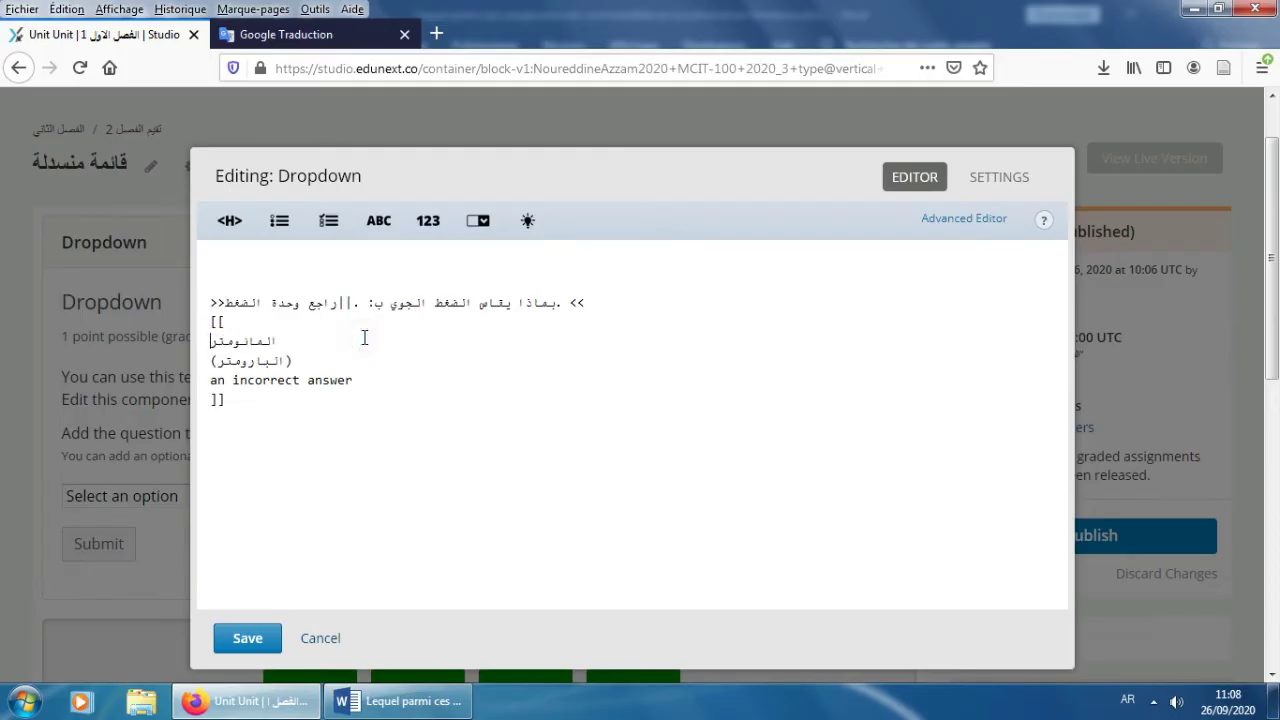
Step: Replace the remaining incorrect answer placeholder with عداد التدفق, copied from the Word document
{"action": "left_click", "coordinate": [400, 706]}
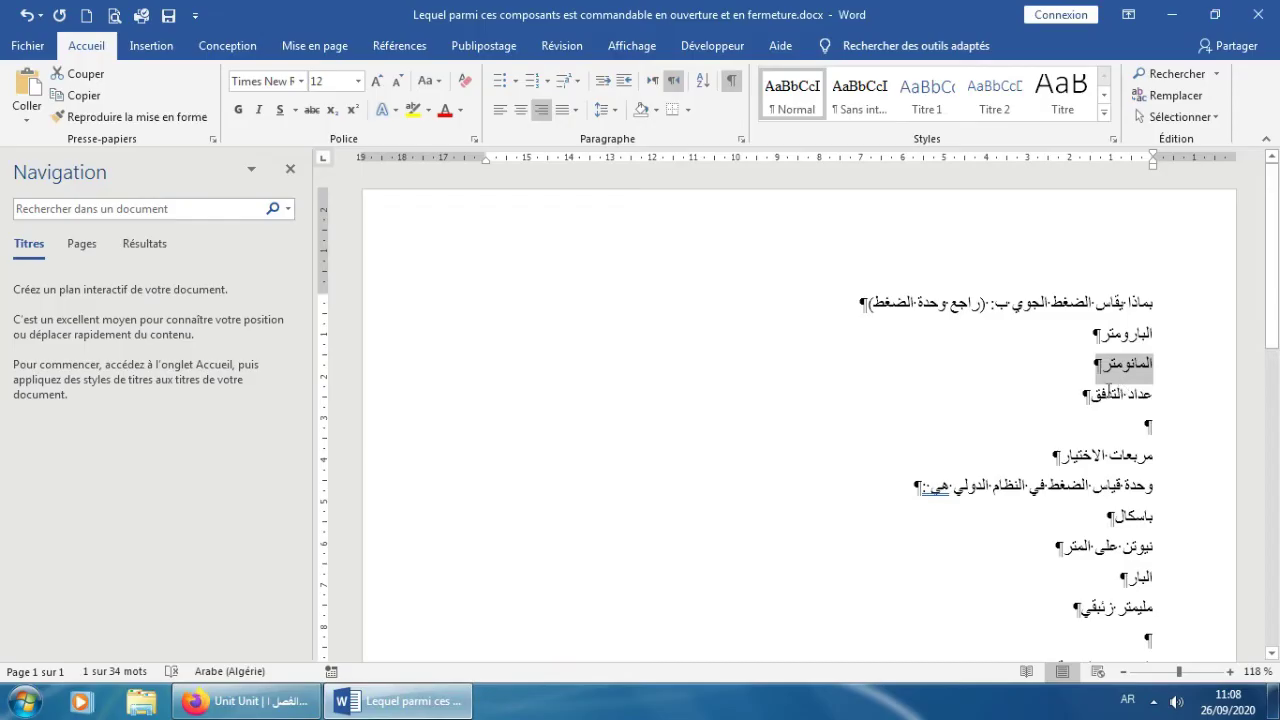
{"action": "left_click", "coordinate": [1160, 386]}
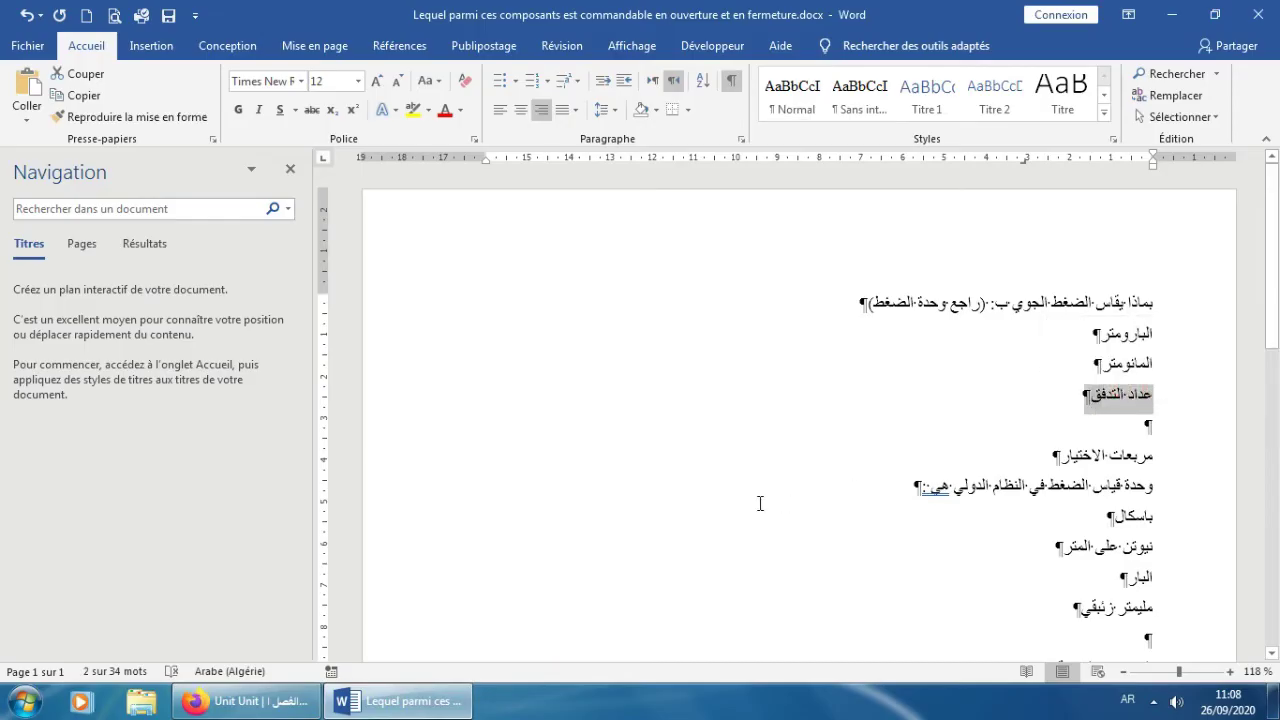
{"action": "left_click", "coordinate": [251, 701]}
{"action": "left_click_drag", "start_coordinate": [355, 386], "coordinate": [202, 380]}
{"action": "key", "text": "ctrl+v"}
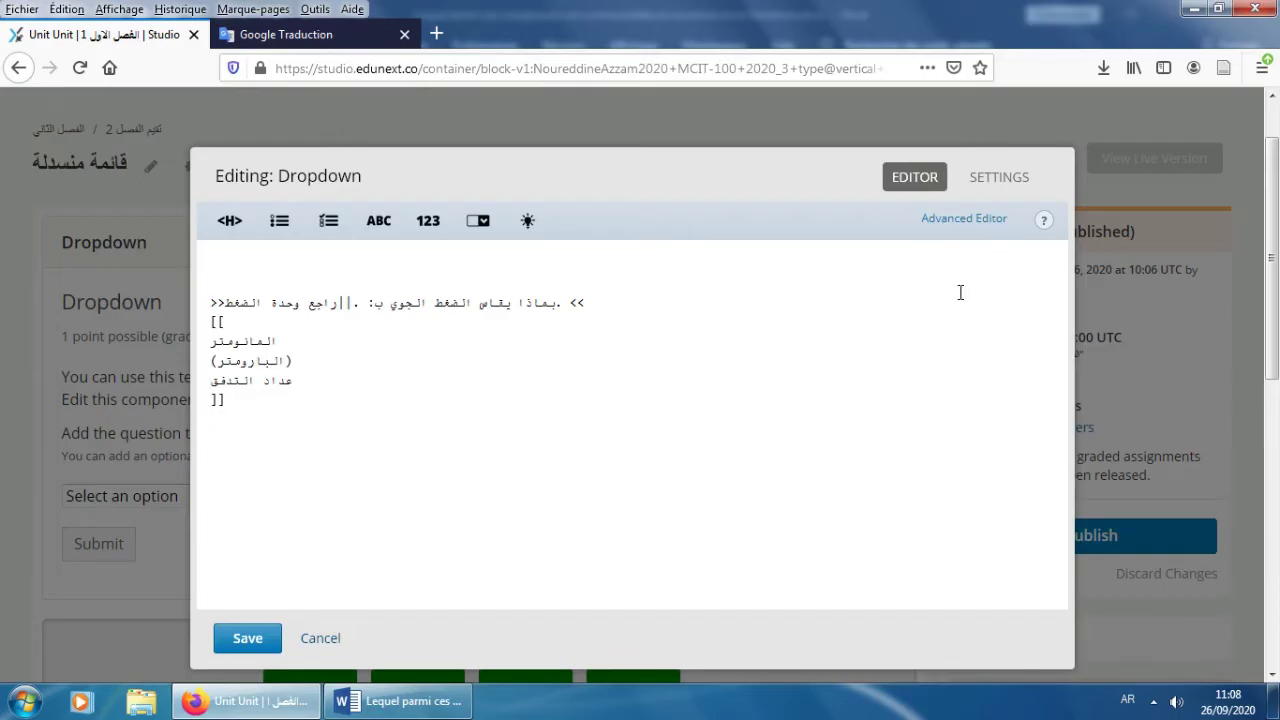
Step: Set the problem's display name to "liste déroulante" in its settings
{"action": "left_click", "coordinate": [1016, 180]}
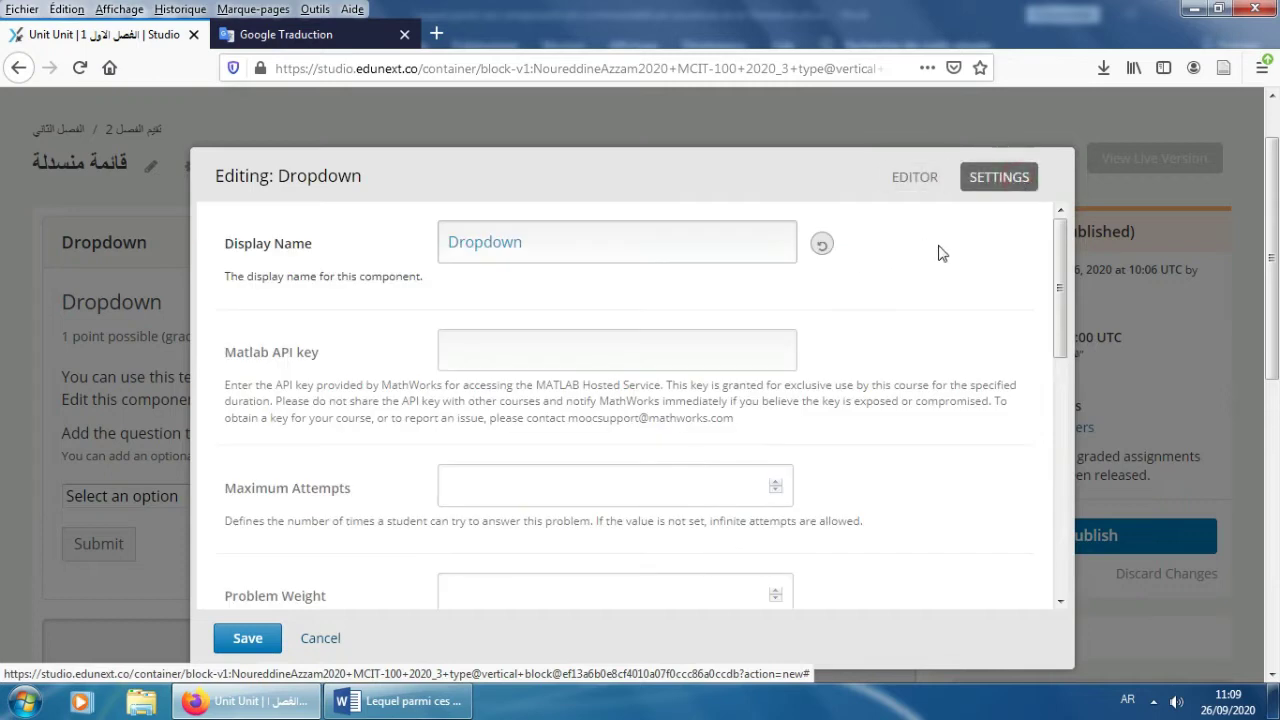
{"action": "double_click", "coordinate": [492, 243]}
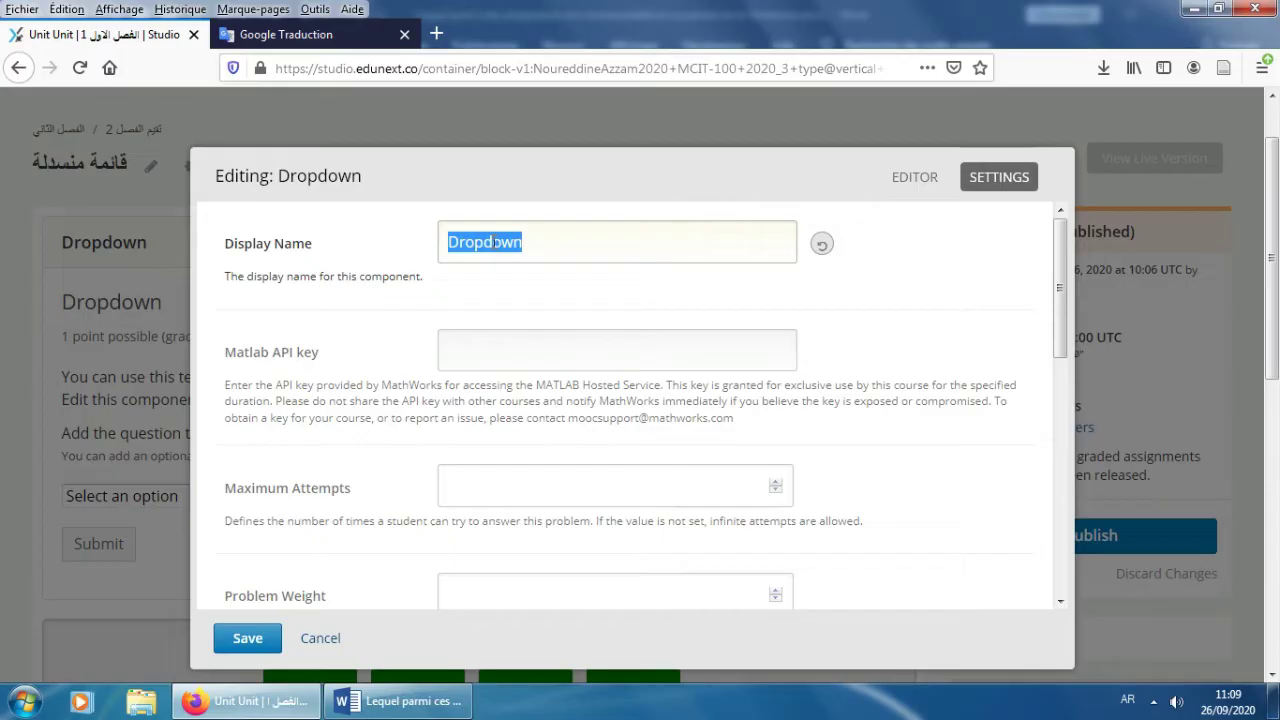
{"action": "key", "text": "BackSpace"}
{"action": "key", "text": "alt+shift"}
{"action": "type", "text": "liste déroulante"}
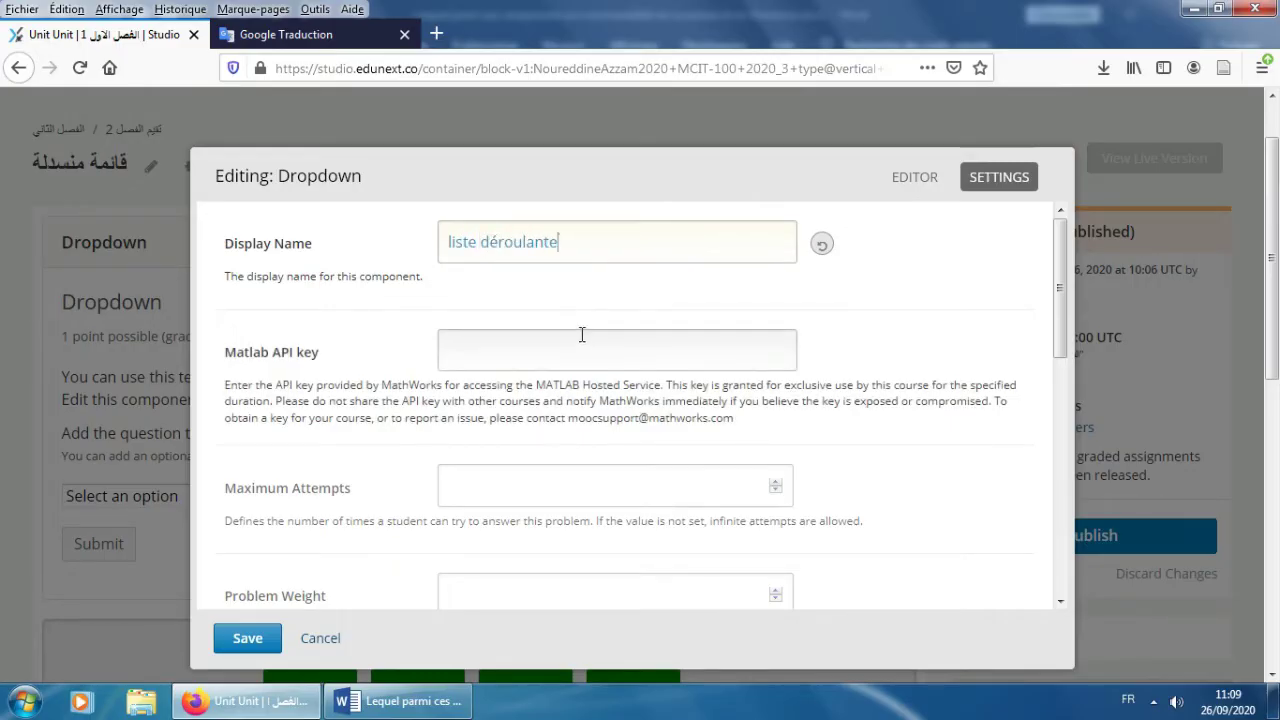
Step: Replace the dropdown problem's display name with "Q1"
{"action": "double_click", "coordinate": [520, 238]}
{"action": "triple_click", "coordinate": [520, 238]}
{"action": "double_click", "coordinate": [520, 238]}
{"action": "triple_click", "coordinate": [521, 237]}
{"action": "type", "text": "Q1"}
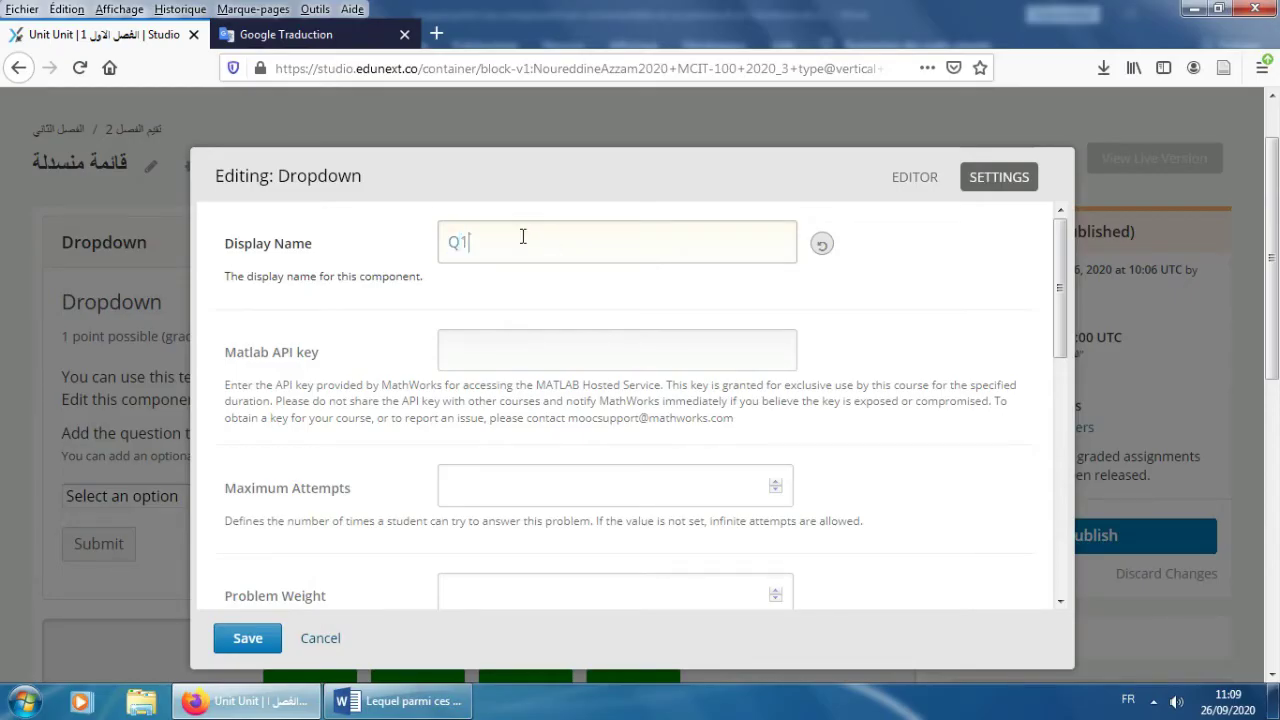
{"action": "left_click", "coordinate": [586, 296]}
Step: Set the problem's maximum attempts to 2
{"action": "middle_click", "coordinate": [577, 287]}
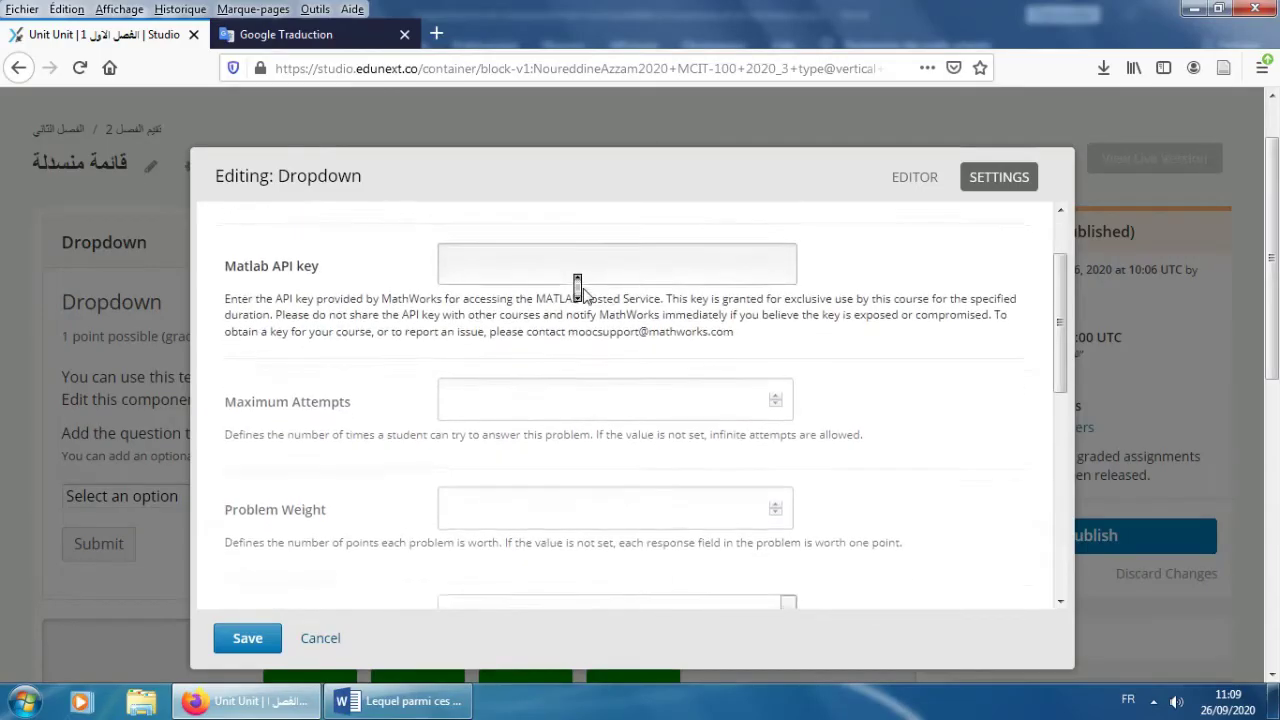
{"action": "left_click_drag", "start_coordinate": [226, 377], "coordinate": [357, 385]}
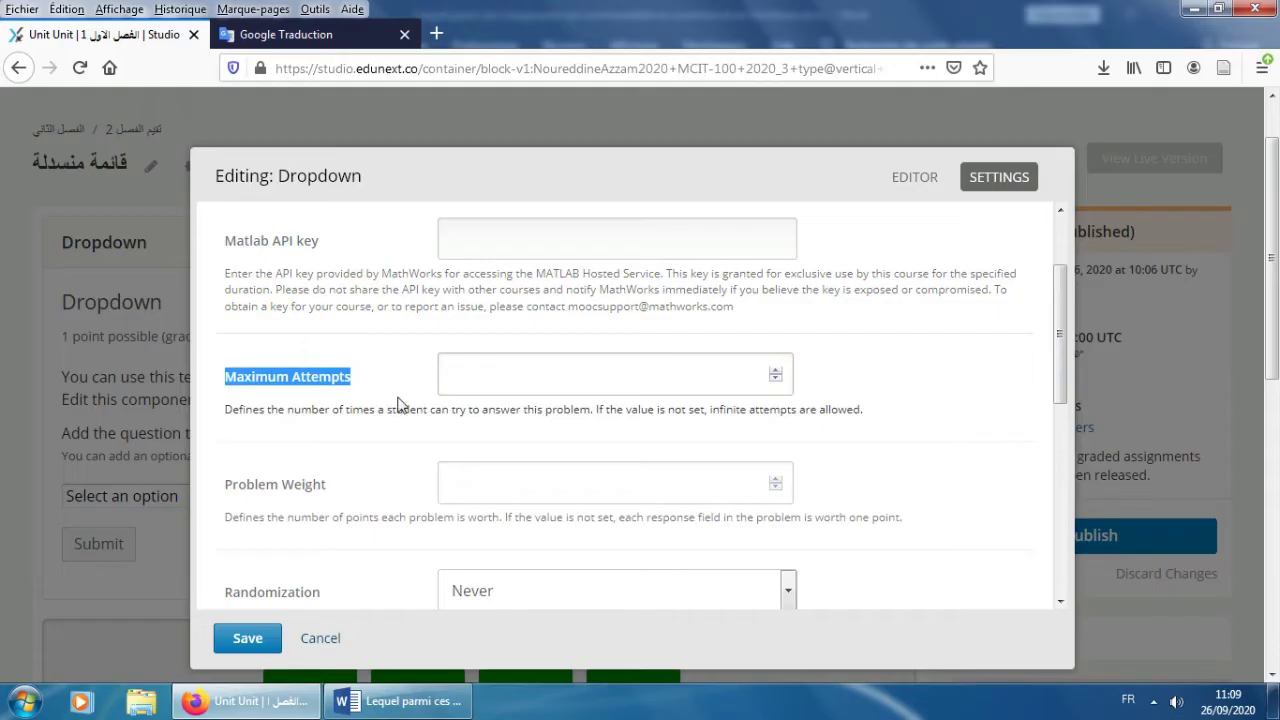
{"action": "double_click", "coordinate": [408, 410]}
{"action": "left_click", "coordinate": [408, 410]}
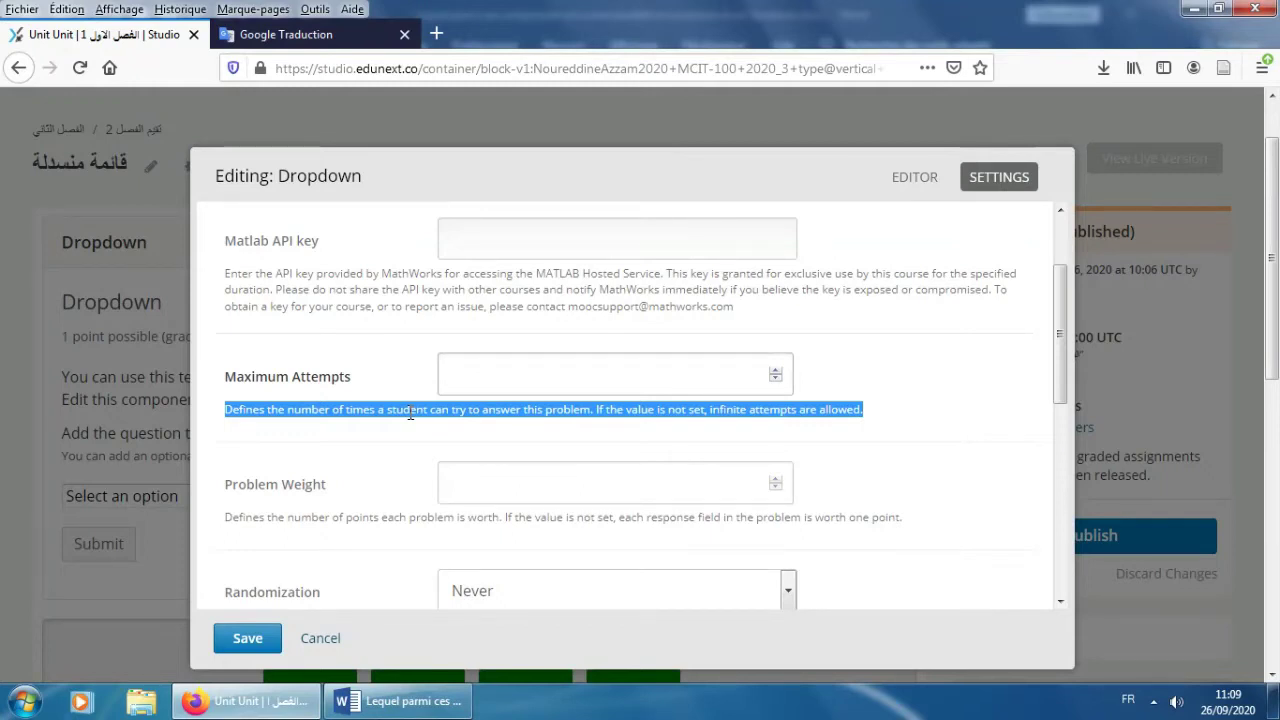
{"action": "left_click", "coordinate": [776, 370]}
{"action": "left_click", "coordinate": [776, 372]}
{"action": "left_click", "coordinate": [346, 452]}
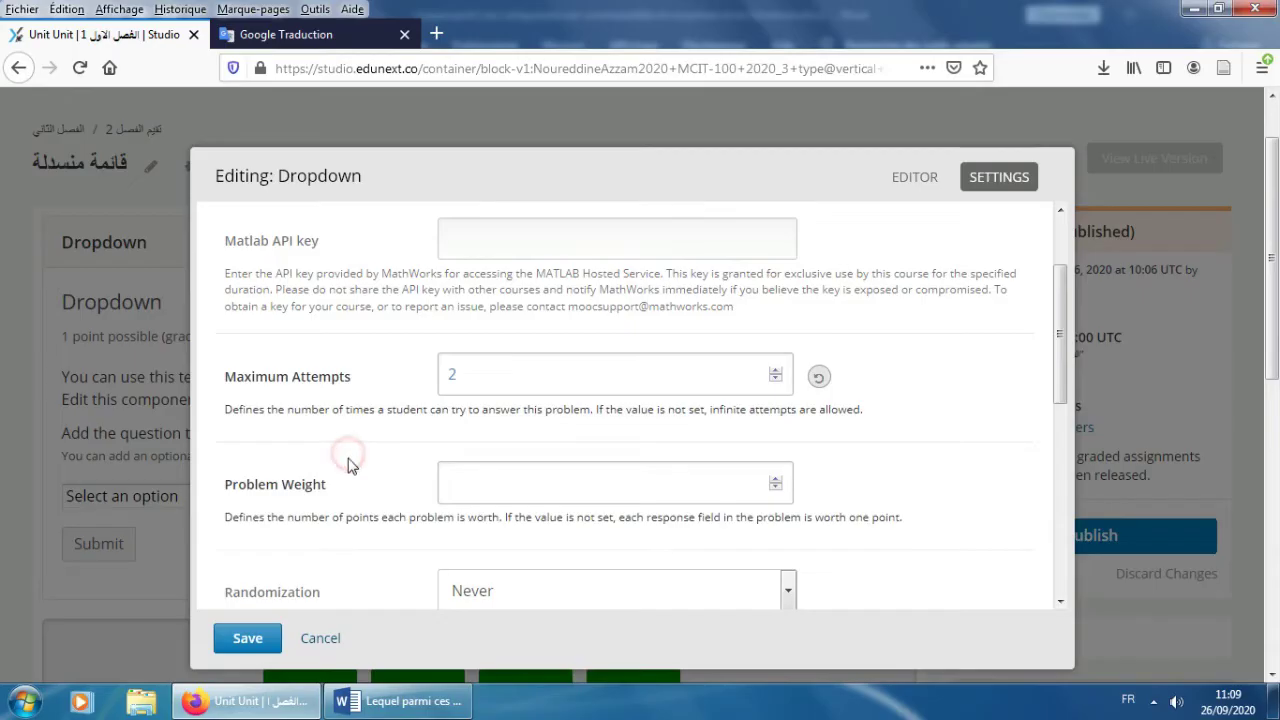
Step: Set the problem weight to 2
{"action": "left_click_drag", "start_coordinate": [226, 485], "coordinate": [333, 495]}
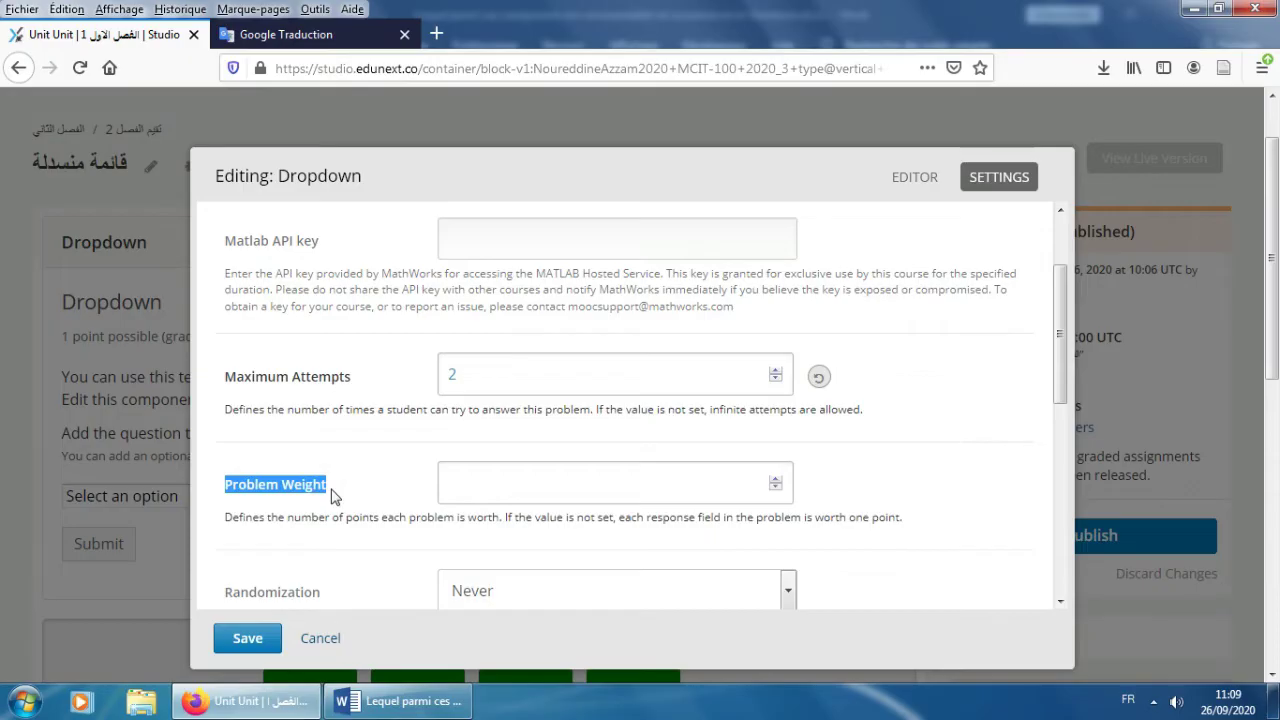
{"action": "left_click", "coordinate": [476, 488]}
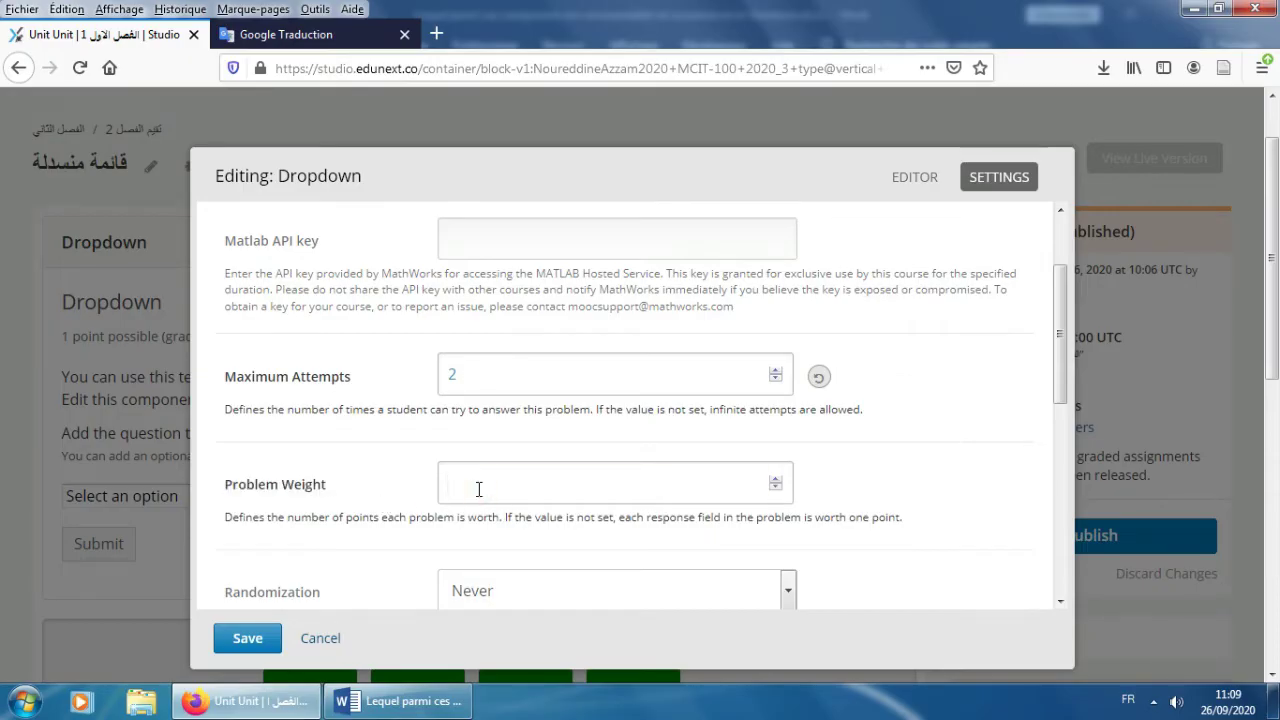
{"action": "type", "text": "2"}
Step: Review the remaining settings through Timer Between Attempts and save the dropdown problem
{"action": "scroll", "coordinate": [410, 485], "scroll_direction": "down", "scroll_amount": 3}
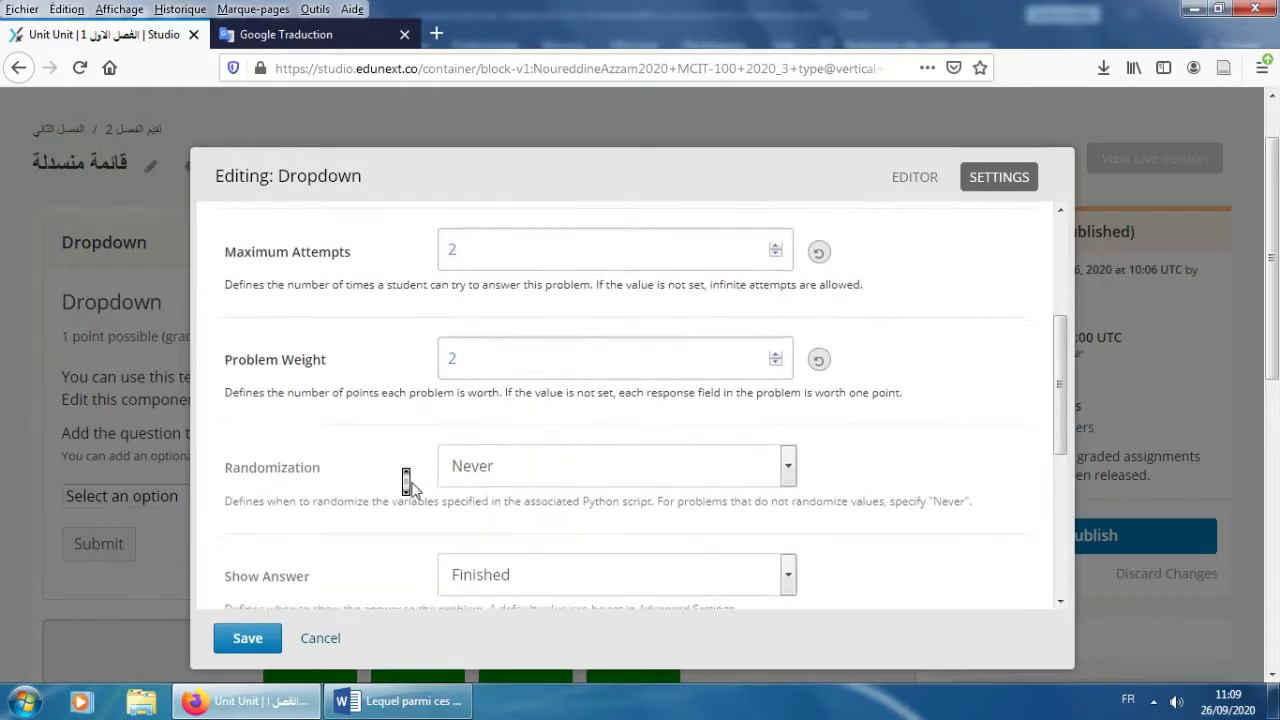
{"action": "scroll", "coordinate": [408, 483], "scroll_direction": "down", "scroll_amount": 3}
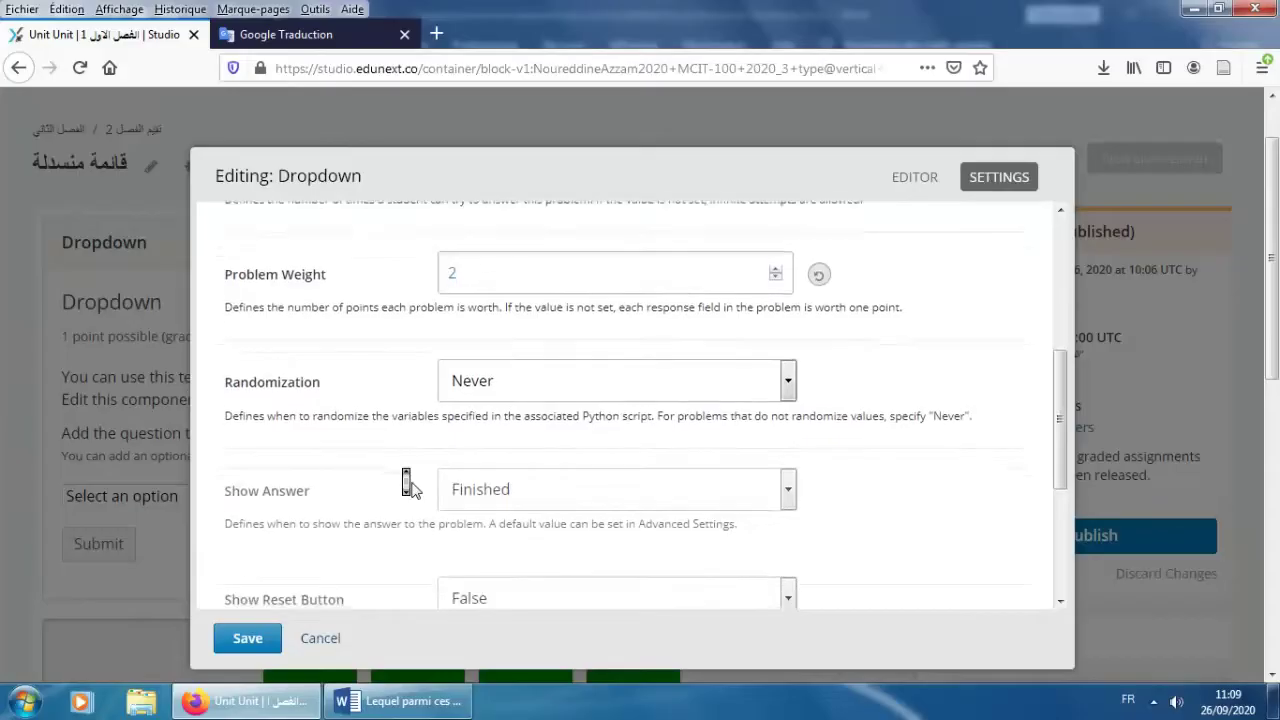
{"action": "scroll", "coordinate": [410, 485], "scroll_direction": "down", "scroll_amount": 5}
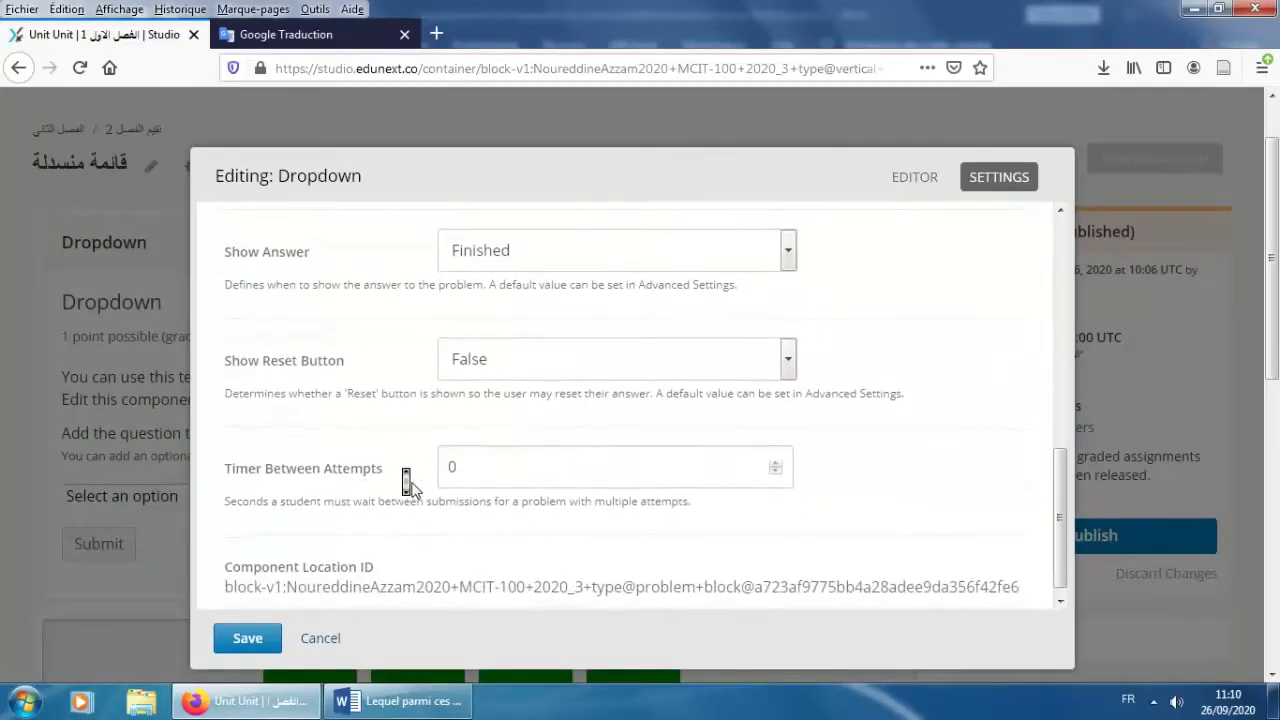
{"action": "double_click", "coordinate": [453, 450]}
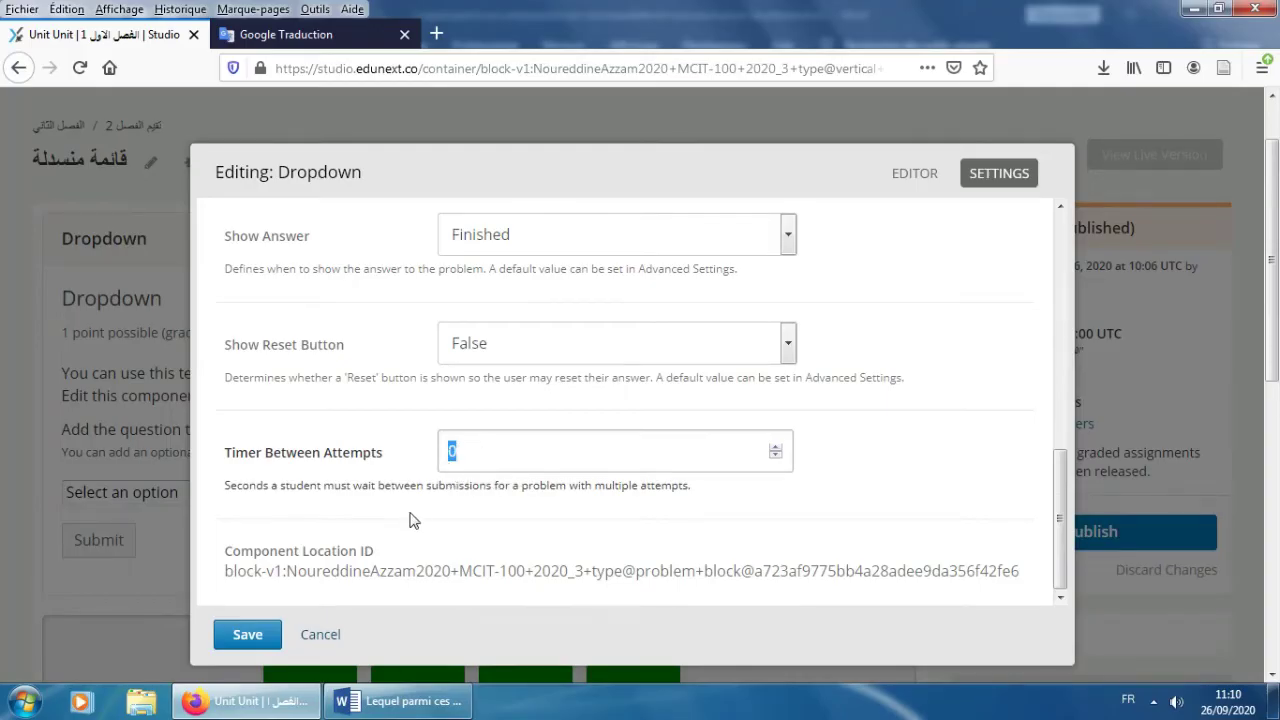
{"action": "left_click", "coordinate": [267, 638]}
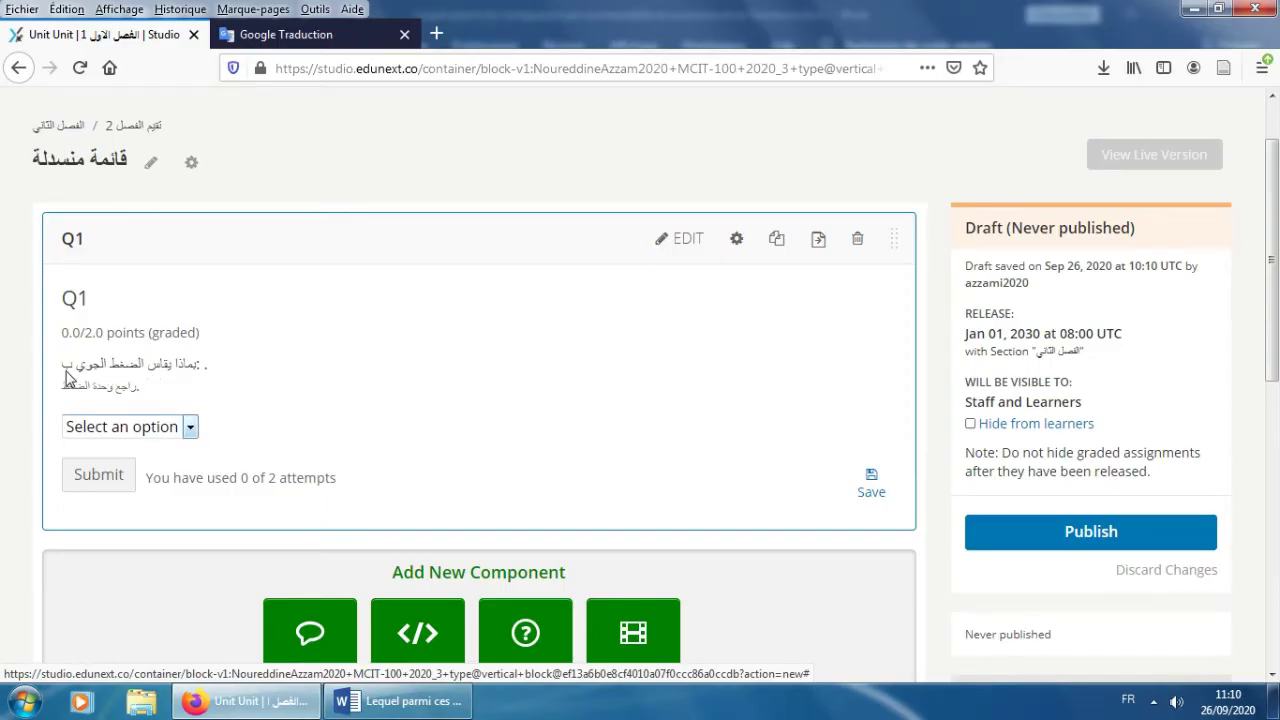
Step: Test the Q1 question by submitting المانومتر as the answer
{"action": "left_click", "coordinate": [175, 428]}
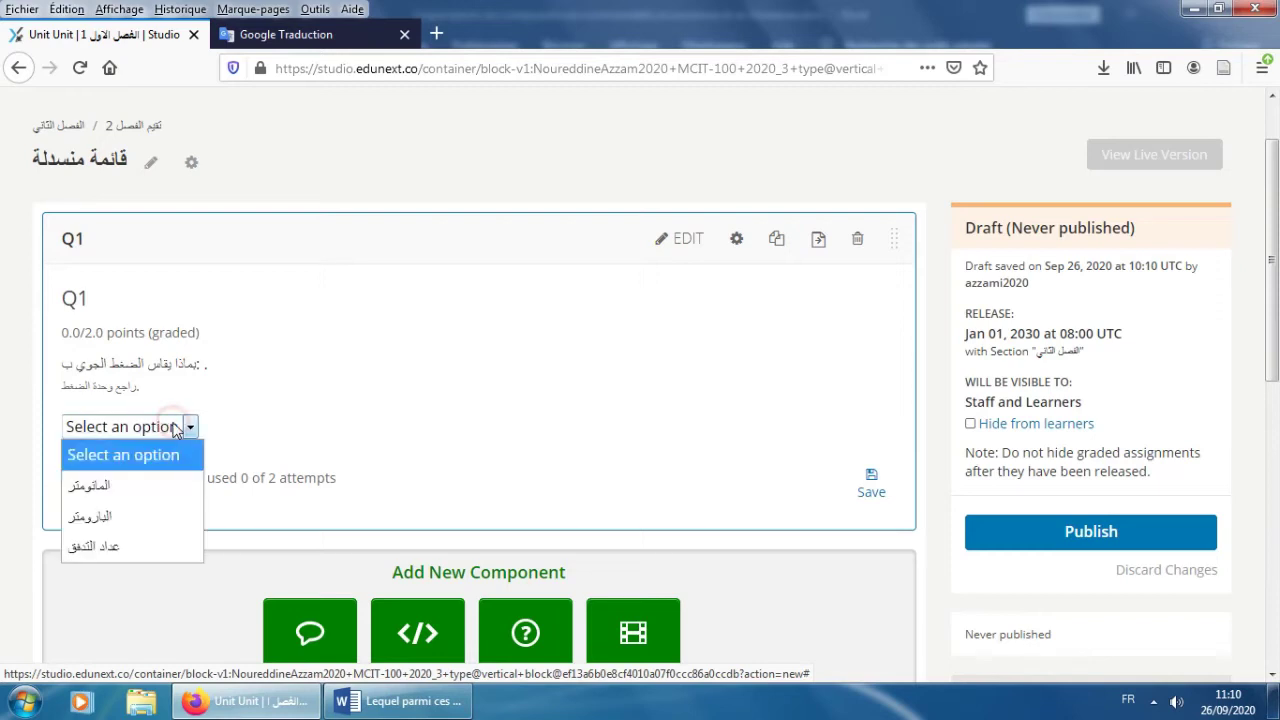
{"action": "left_click", "coordinate": [118, 485]}
{"action": "left_click", "coordinate": [108, 484]}
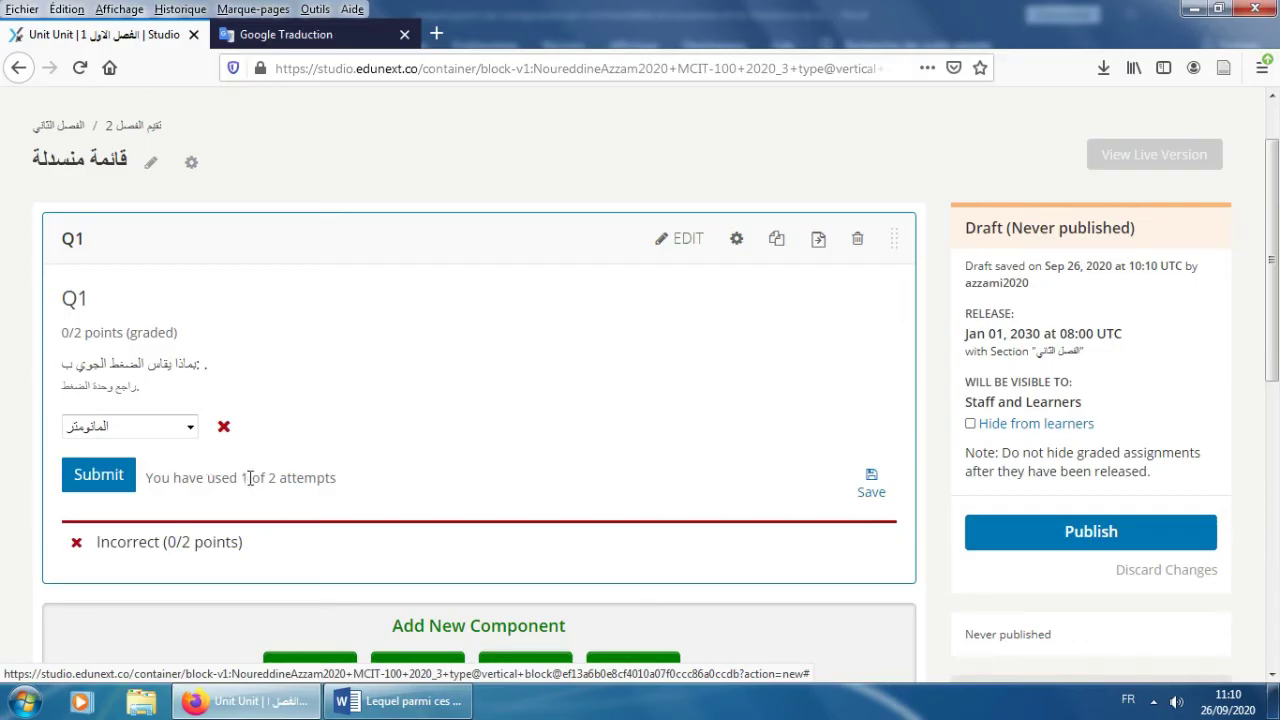
Step: Use the second attempt on Q1 to submit البارومتر as the answer
{"action": "left_click", "coordinate": [190, 430]}
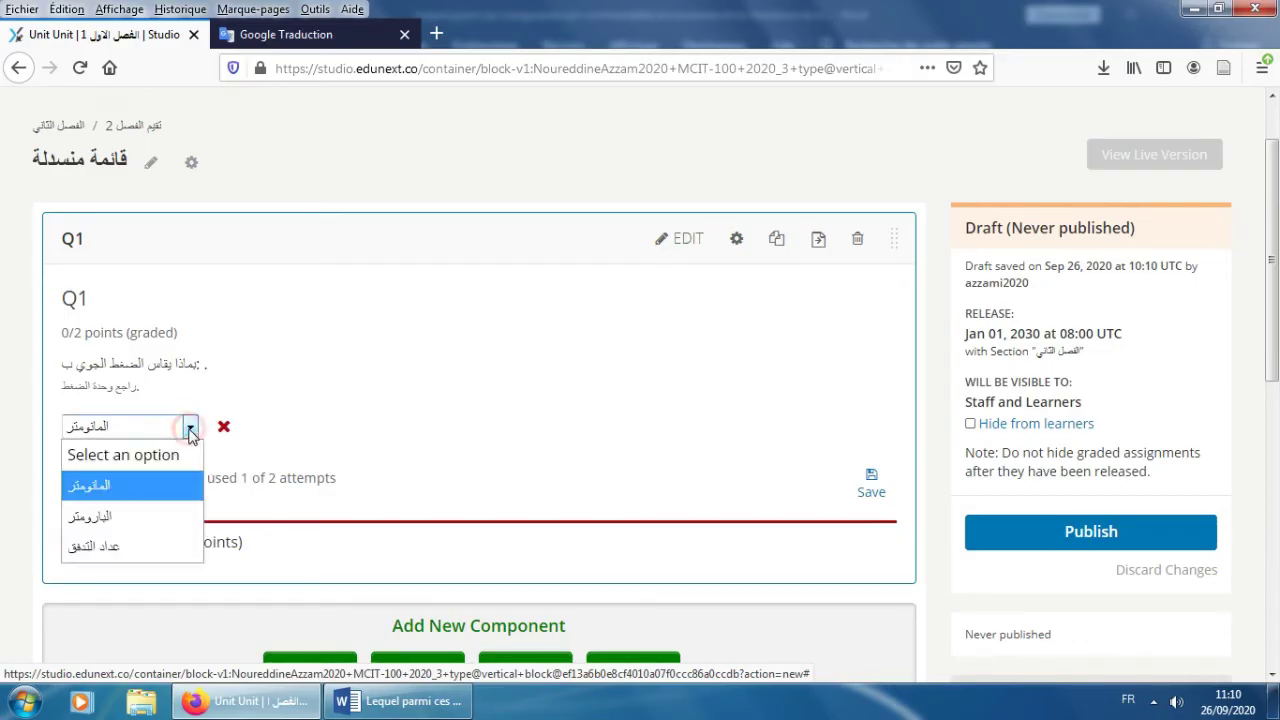
{"action": "left_click", "coordinate": [139, 515]}
{"action": "left_click", "coordinate": [118, 488]}
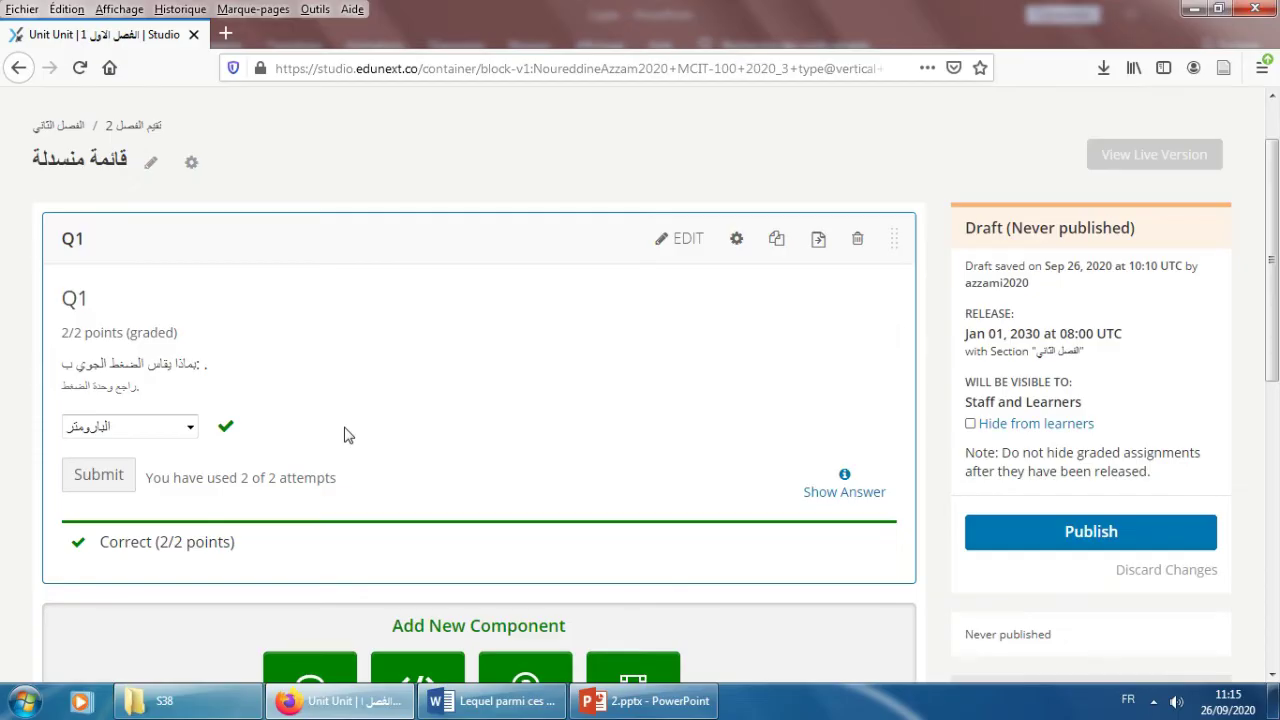
Step: Add a new unit to the تقيم الفصل 2 subsection in the course outline and name it "Cases à cocher"
{"action": "scroll", "coordinate": [480, 457], "scroll_direction": "up", "scroll_amount": 2}
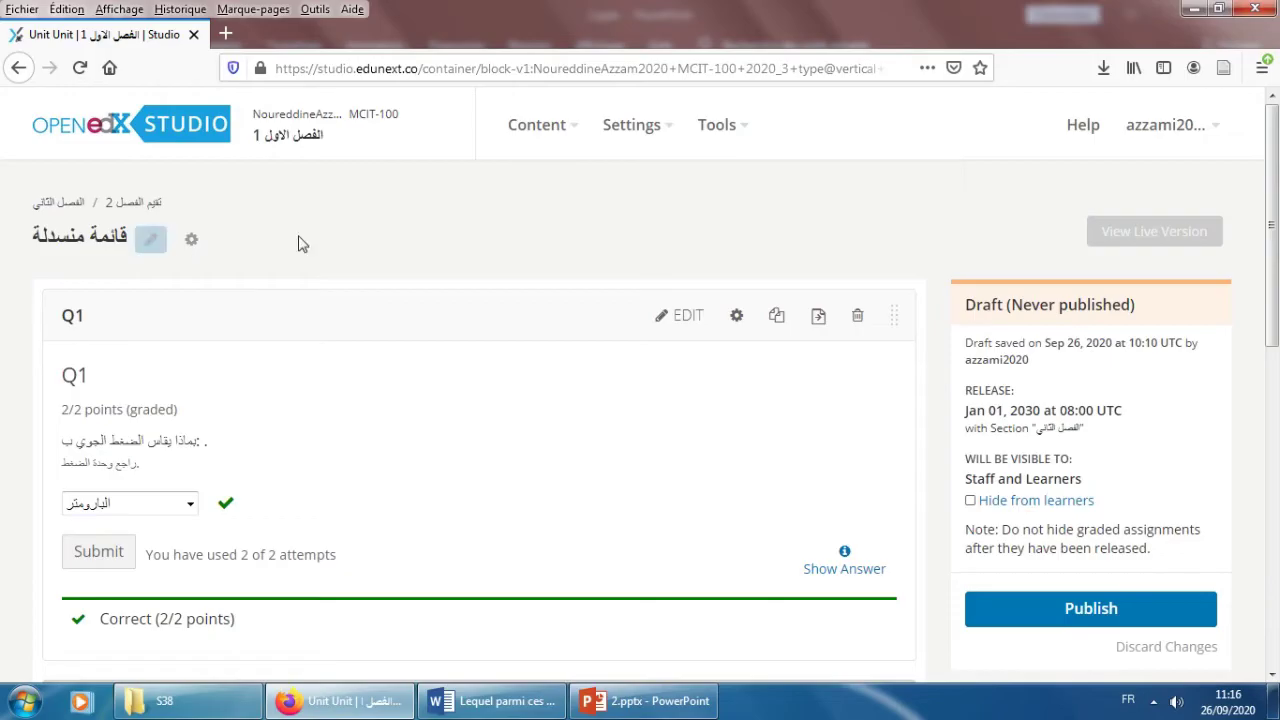
{"action": "left_click", "coordinate": [133, 203]}
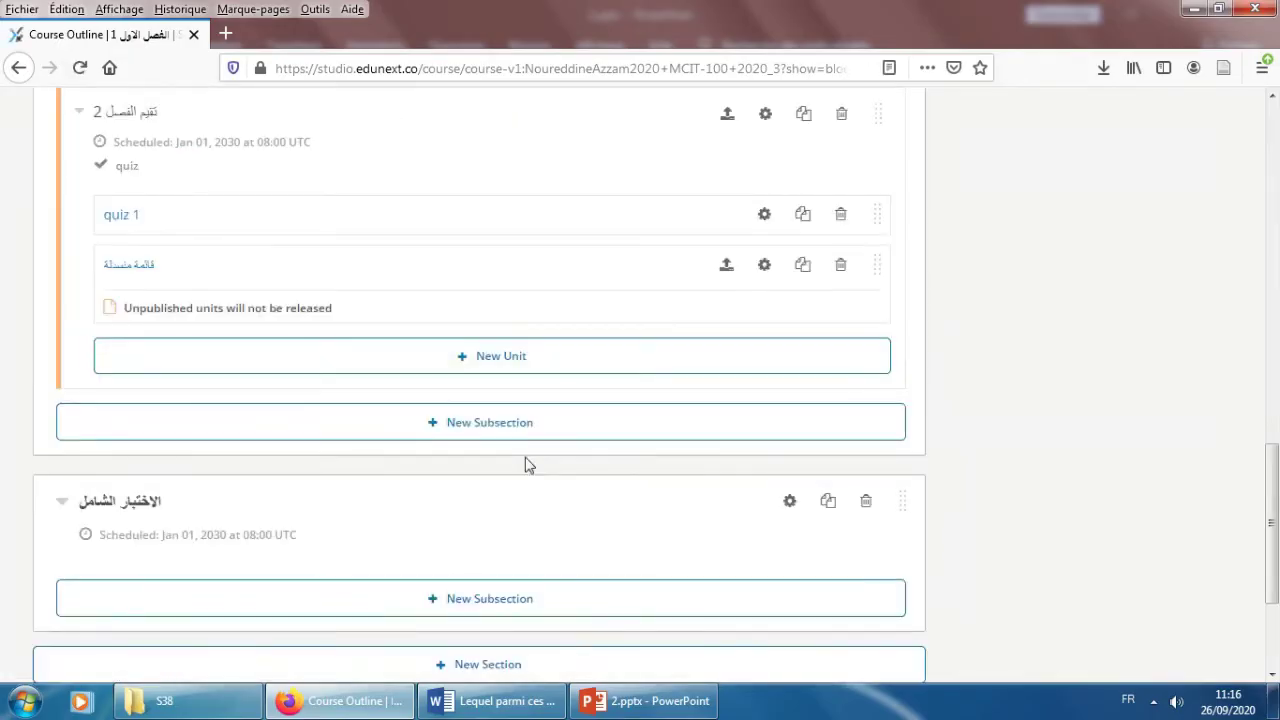
{"action": "scroll", "coordinate": [520, 458], "scroll_direction": "up", "scroll_amount": 1}
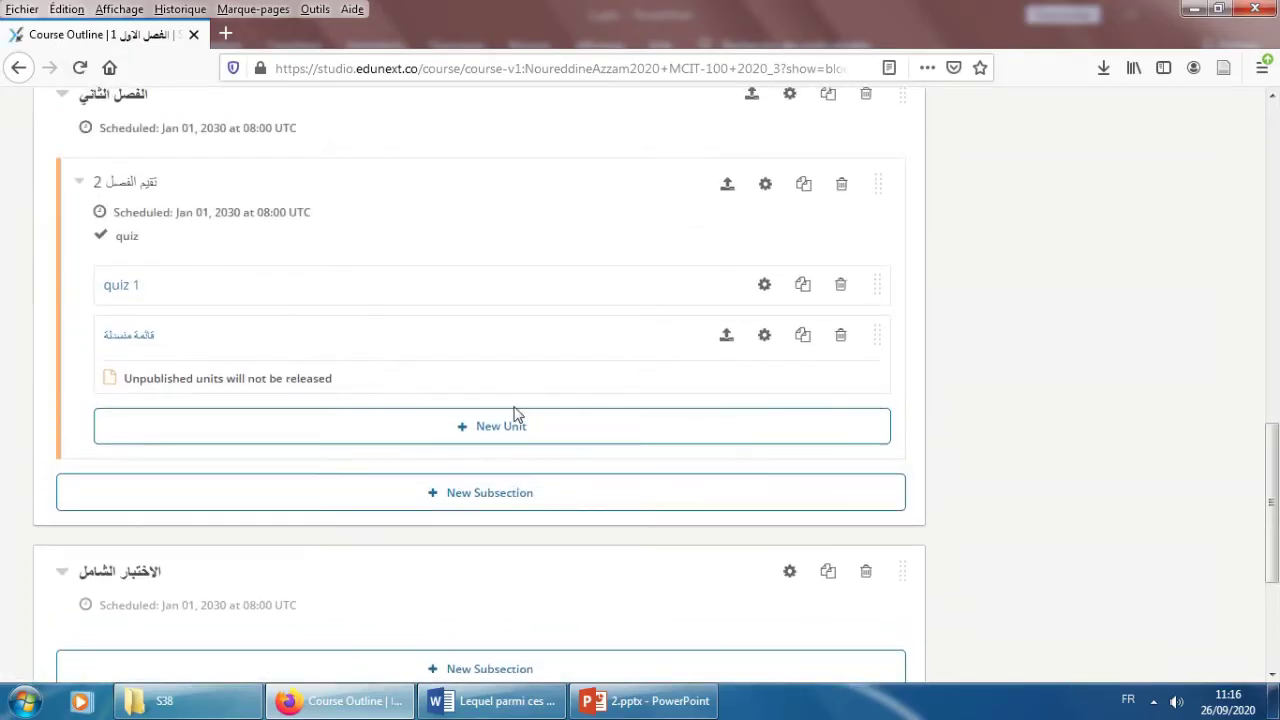
{"action": "left_click", "coordinate": [505, 426]}
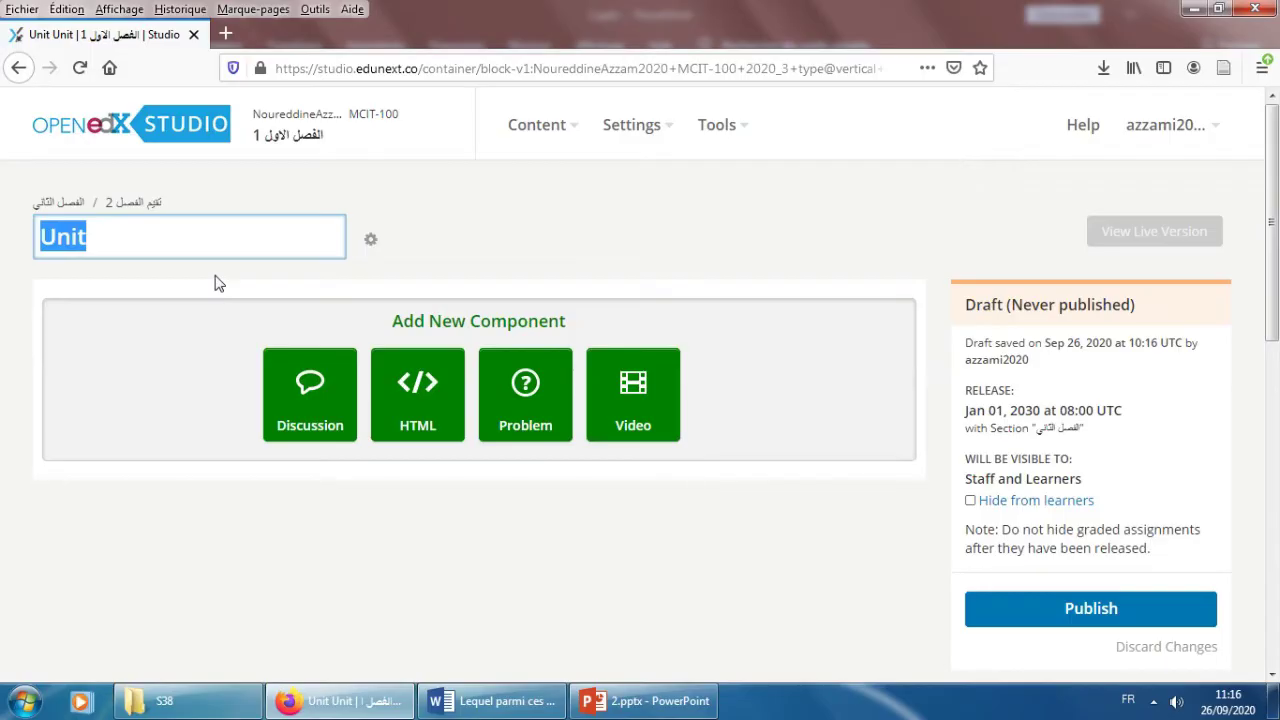
{"action": "type", "text": "ؤشس"}
{"action": "key", "text": "alt+shift"}
{"action": "key", "text": "BackSpace"}
{"action": "key", "text": "BackSpace"}
{"action": "key", "text": "BackSpace"}
{"action": "type", "text": "Cases à cocher"}
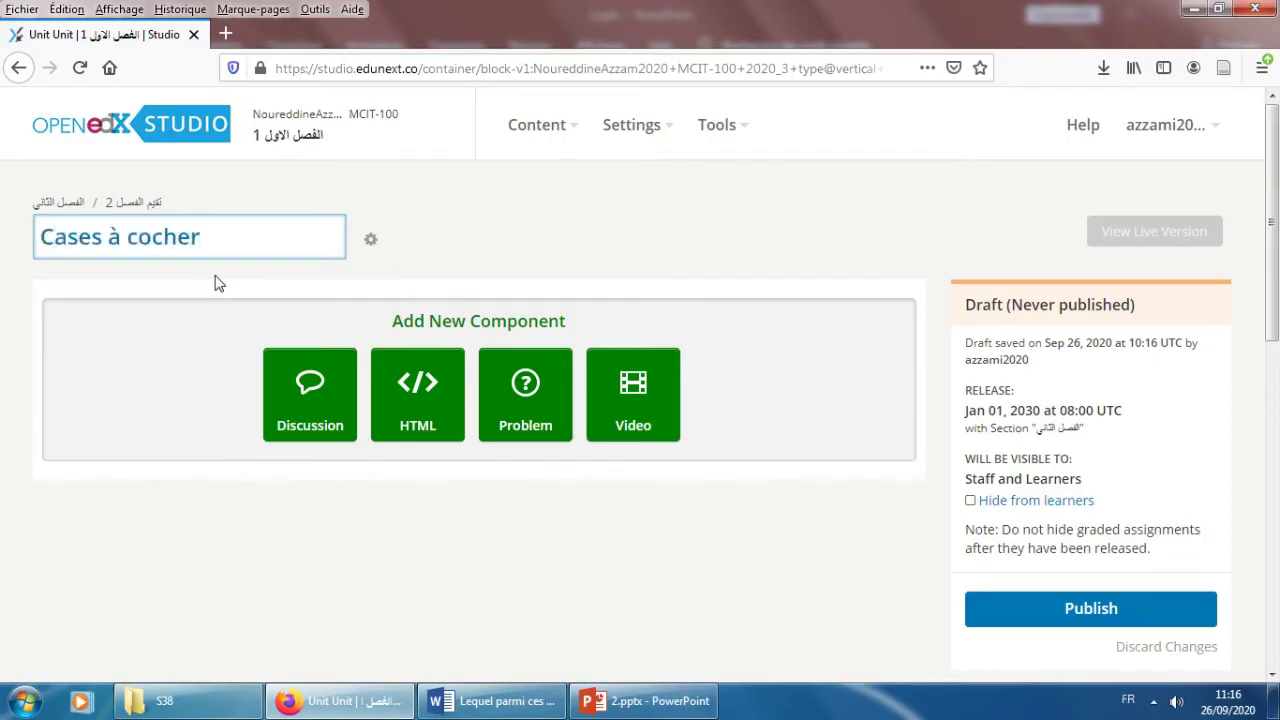
Step: Add a Checkboxes problem from the common problem types to the unit and look over its template
{"action": "left_click", "coordinate": [520, 420]}
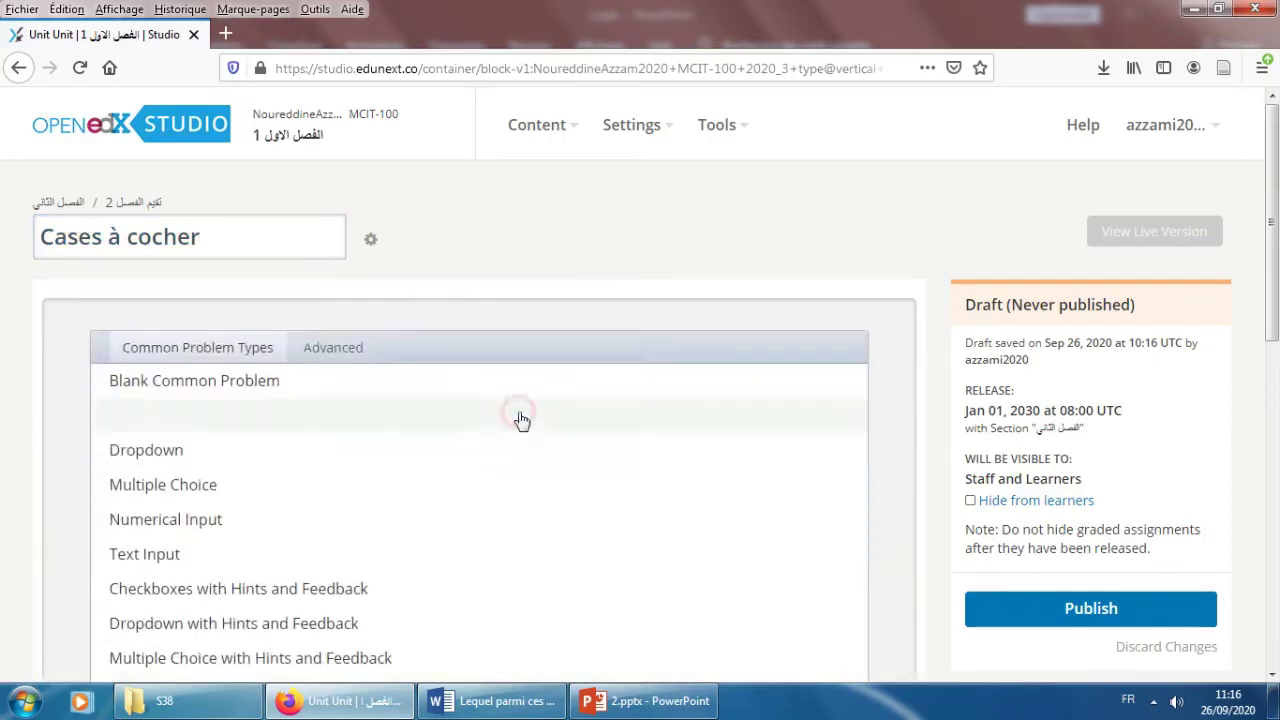
{"action": "left_click", "coordinate": [179, 428]}
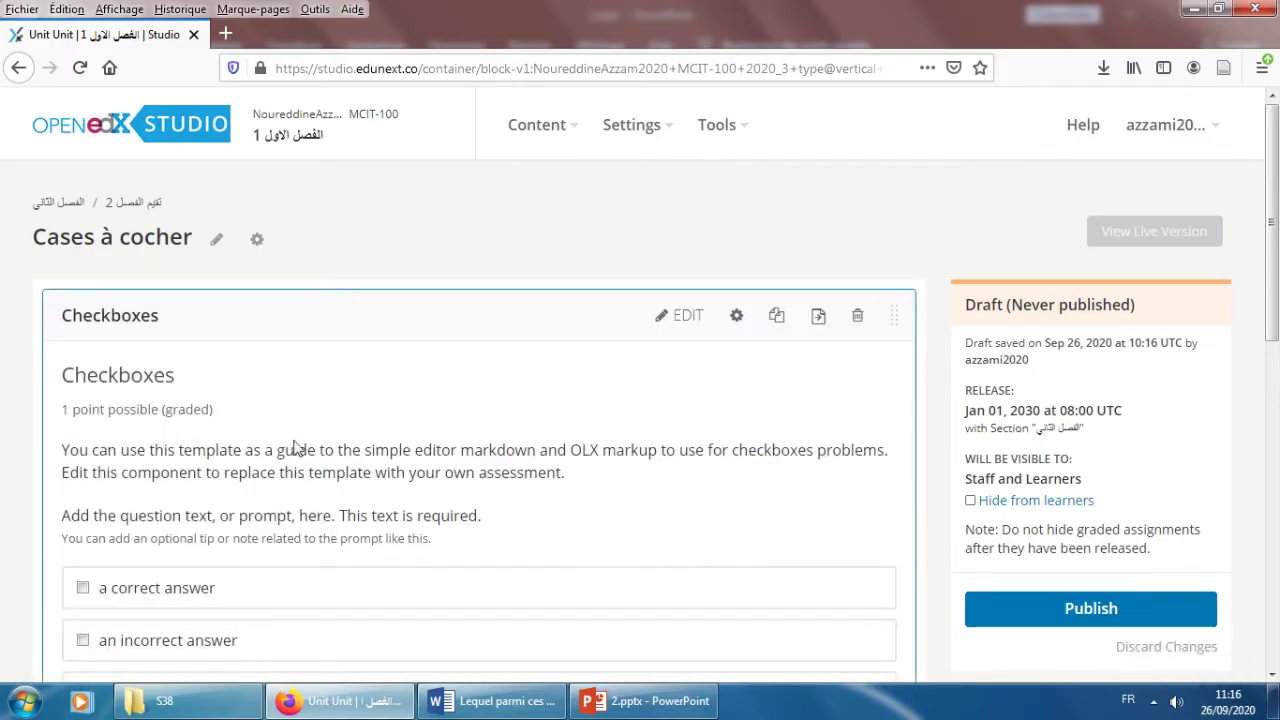
{"action": "scroll", "coordinate": [290, 510], "scroll_direction": "down", "scroll_amount": 1}
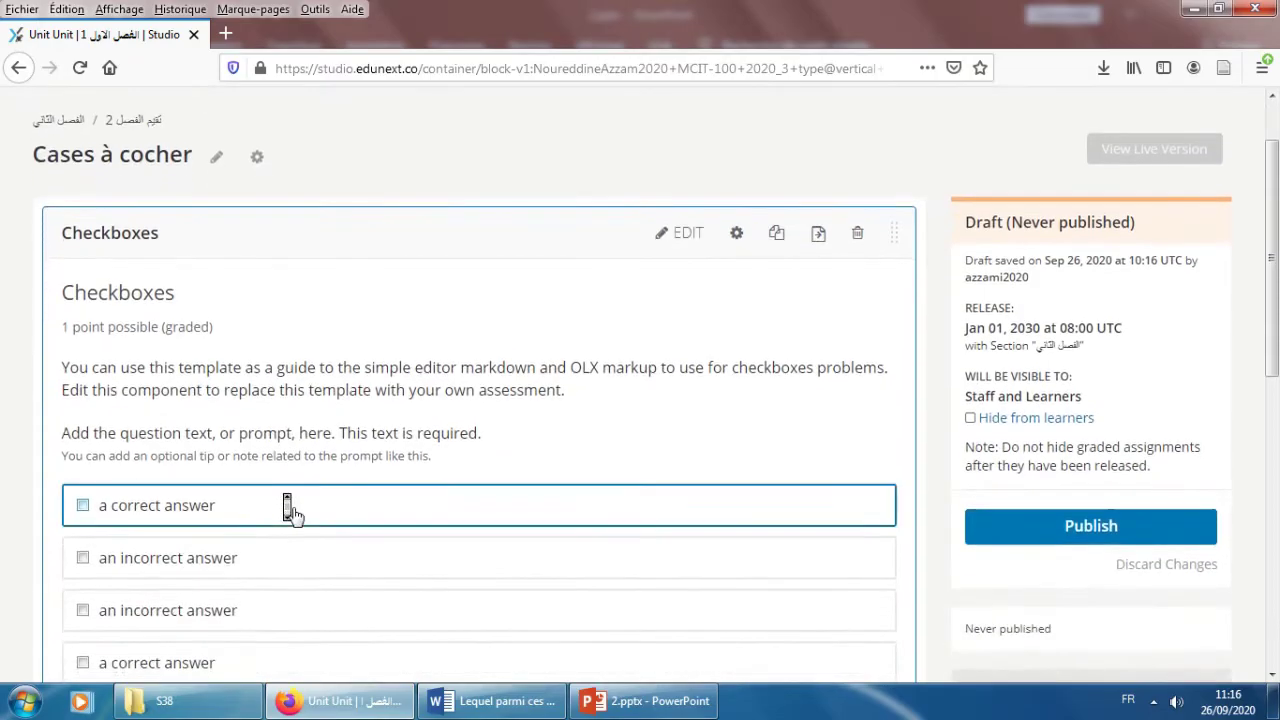
{"action": "scroll", "coordinate": [290, 510], "scroll_direction": "down", "scroll_amount": 2}
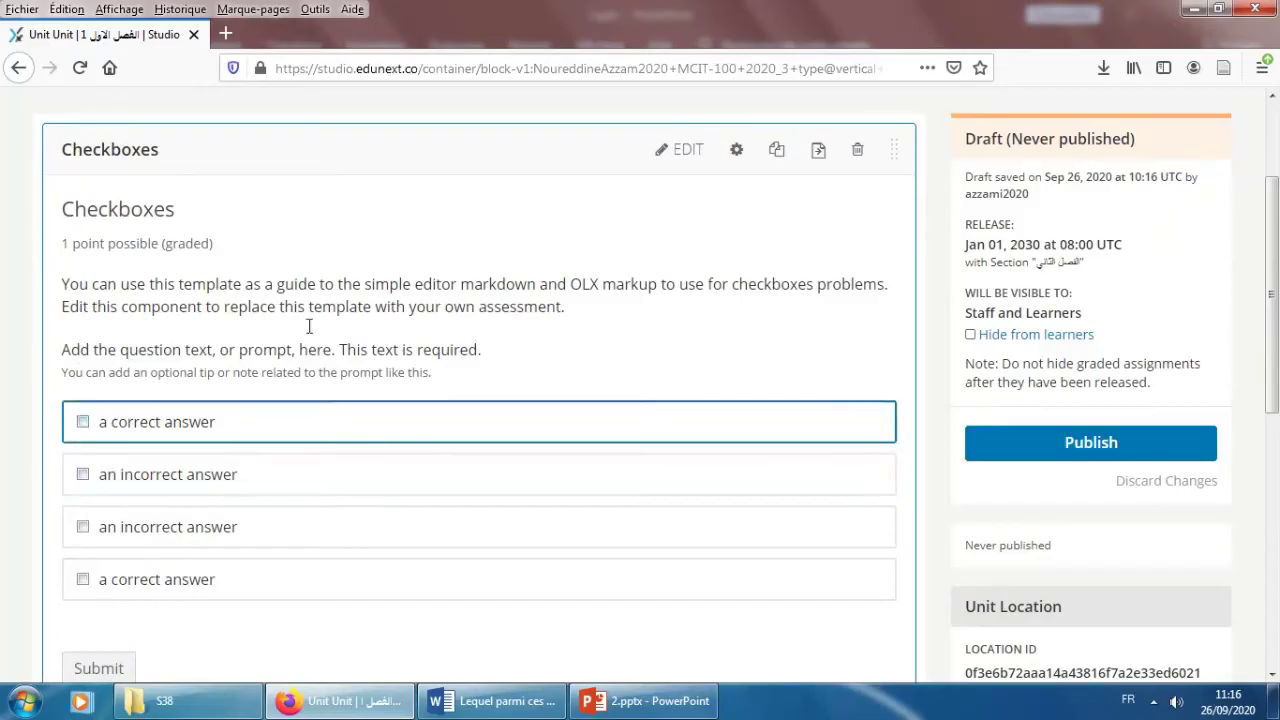
{"action": "scroll", "coordinate": [706, 288], "scroll_direction": "up", "scroll_amount": 2}
Step: Open the Checkboxes problem for editing and delete the introductory template paragraph above the question prompt
{"action": "left_click", "coordinate": [686, 246]}
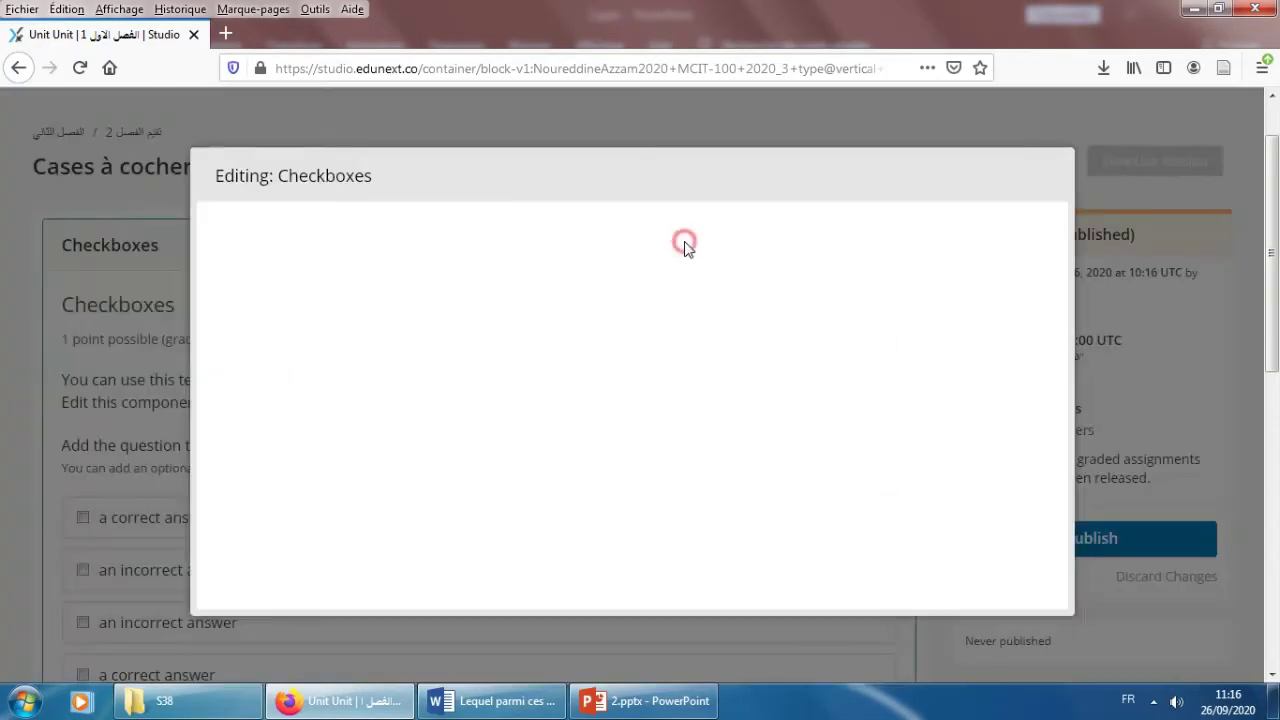
{"action": "left_click", "coordinate": [790, 272]}
{"action": "left_click_drag", "start_coordinate": [790, 272], "coordinate": [195, 268]}
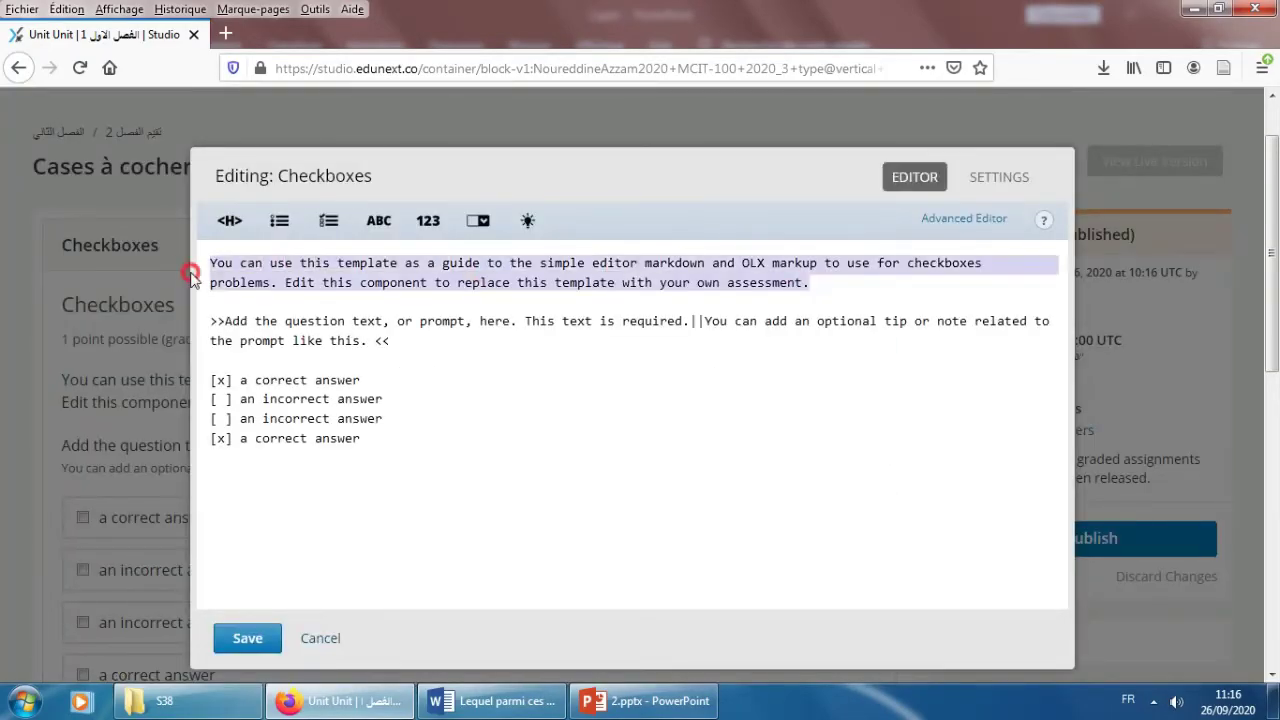
{"action": "key", "text": "Delete"}
{"action": "key", "text": "Delete"}
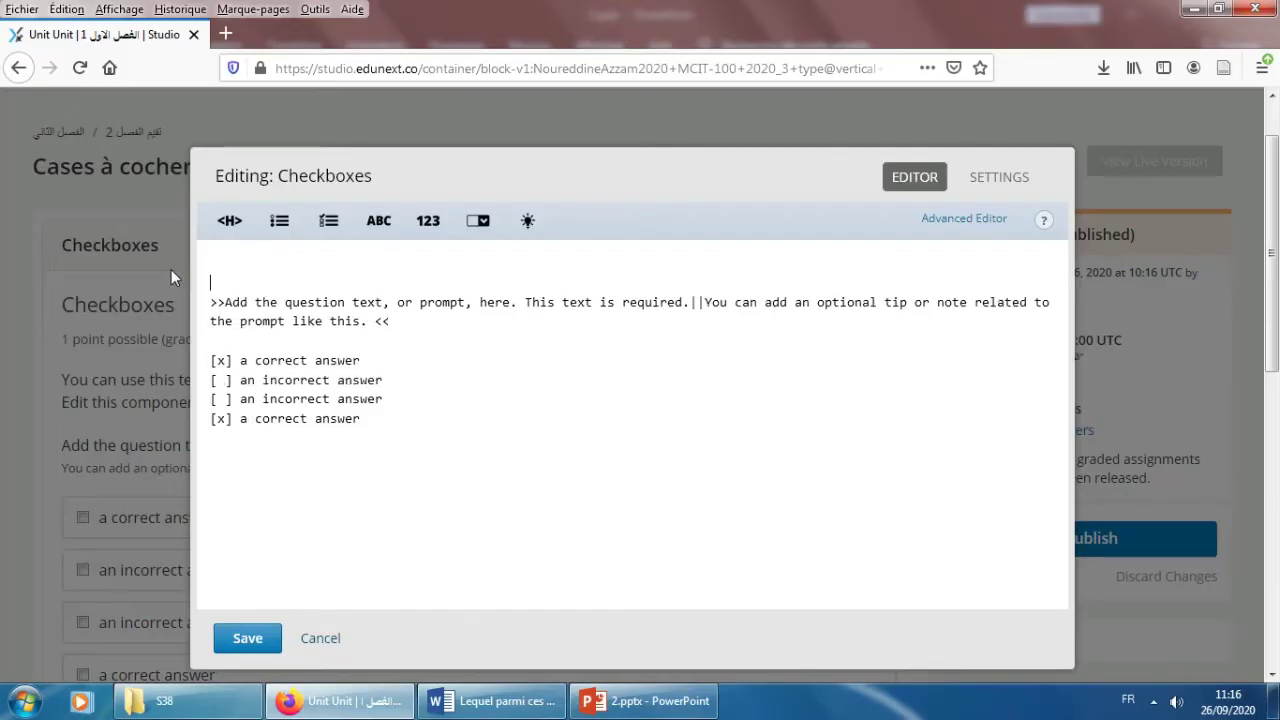
{"action": "left_click", "coordinate": [212, 302]}
{"action": "left_click_drag", "start_coordinate": [212, 302], "coordinate": [230, 301]}
{"action": "left_click", "coordinate": [691, 302]}
{"action": "left_click_drag", "start_coordinate": [691, 302], "coordinate": [705, 300]}
Step: Replace the question prompt placeholder with وحدة قياس الضغط في النظام الدولي هي :, copied from the Word document
{"action": "left_click", "coordinate": [495, 701]}
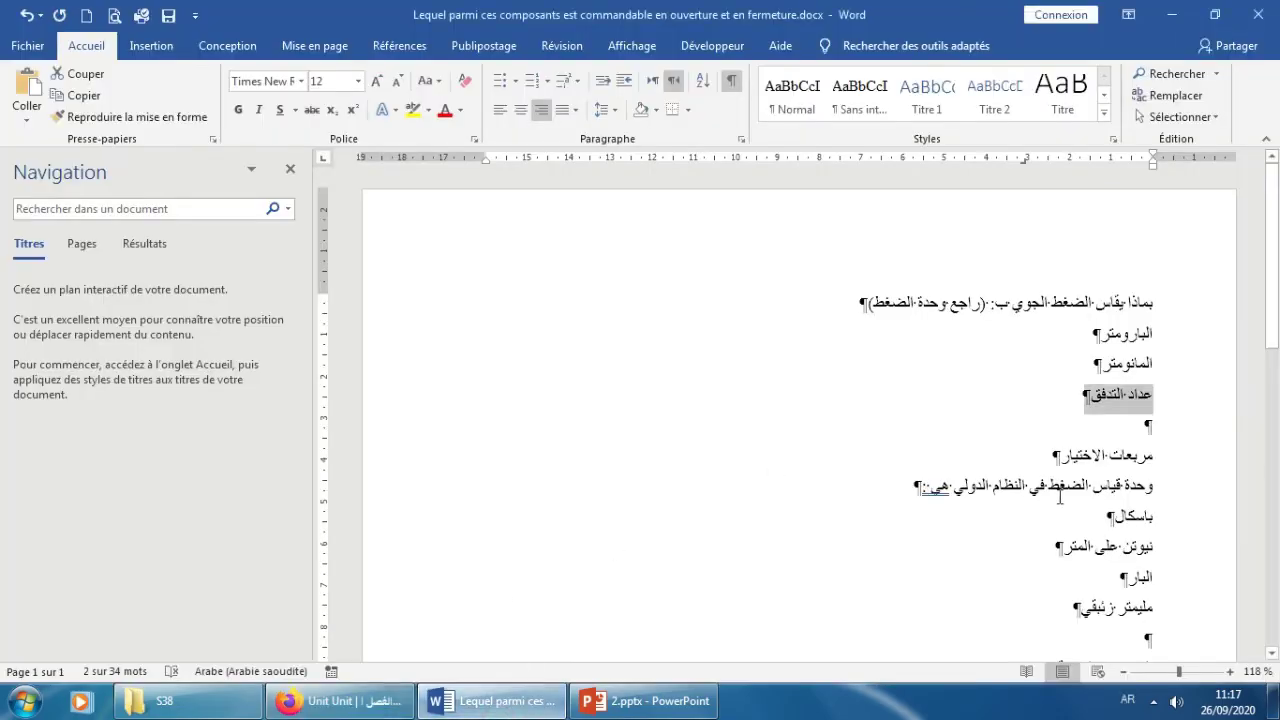
{"action": "left_click_drag", "start_coordinate": [1155, 485], "coordinate": [914, 490]}
{"action": "key", "text": "ctrl+c"}
{"action": "key", "text": "alt+Tab"}
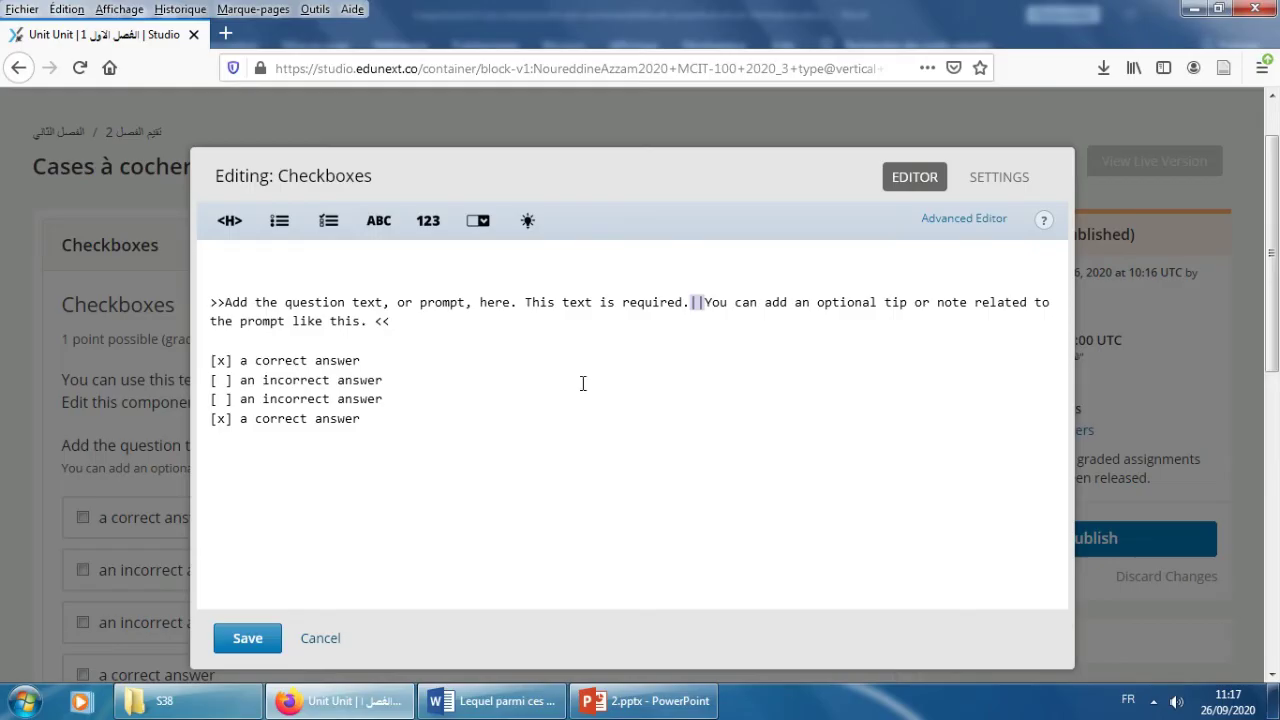
{"action": "left_click", "coordinate": [668, 302]}
{"action": "left_click_drag", "start_coordinate": [686, 300], "coordinate": [228, 304]}
{"action": "key", "text": "ctrl+v"}
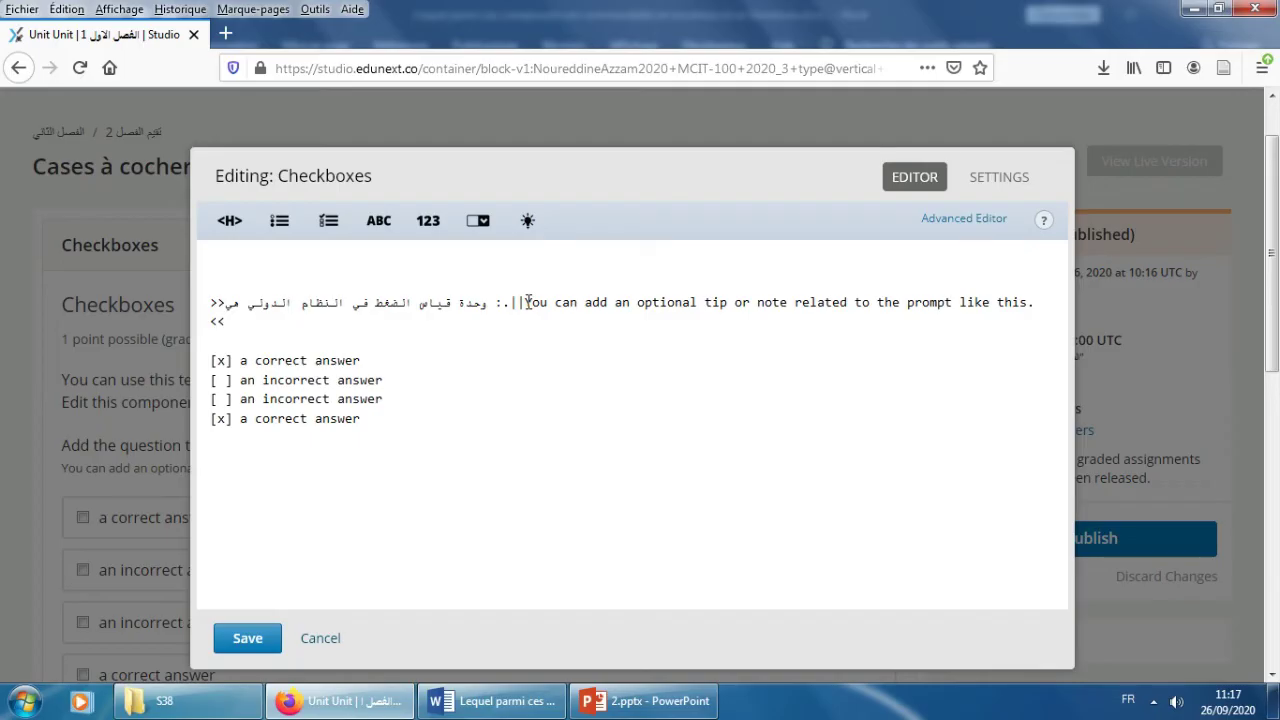
Step: Replace the optional tip text after the question prompt with انظر الفصل الاول قسم الوحدات
{"action": "left_click_drag", "start_coordinate": [527, 302], "coordinate": [1029, 310]}
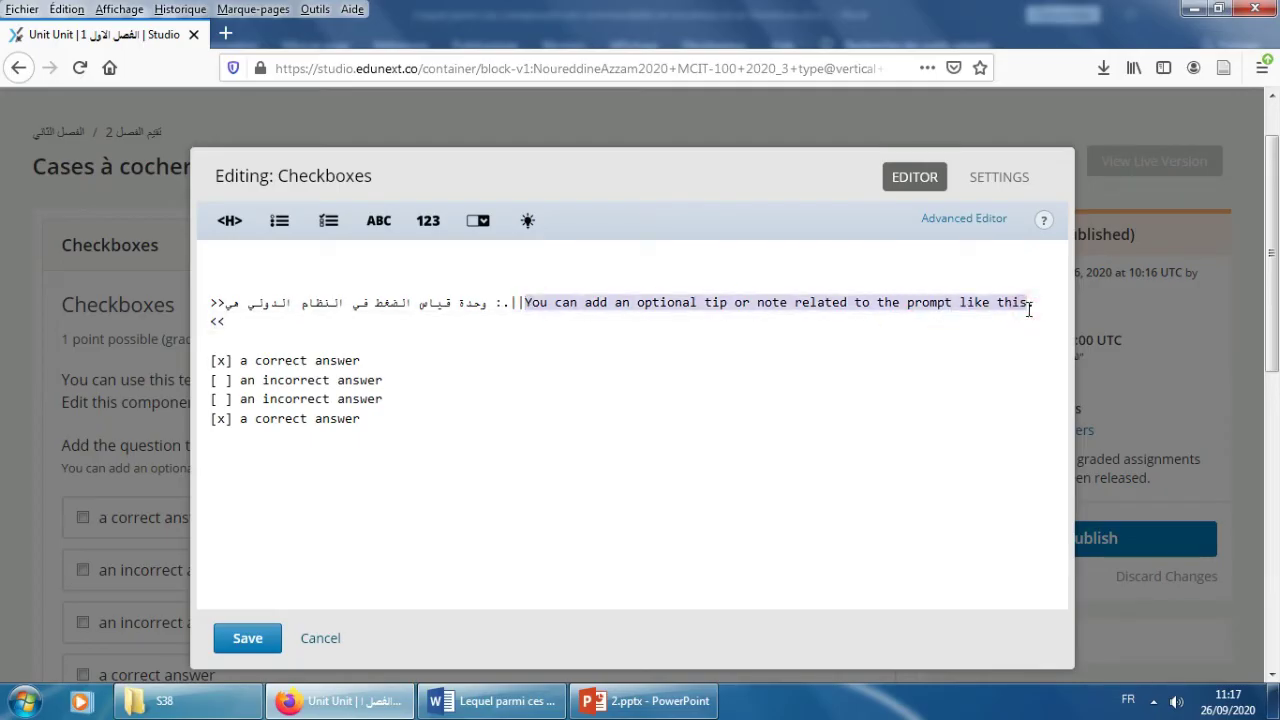
{"action": "key", "text": "BackSpace"}
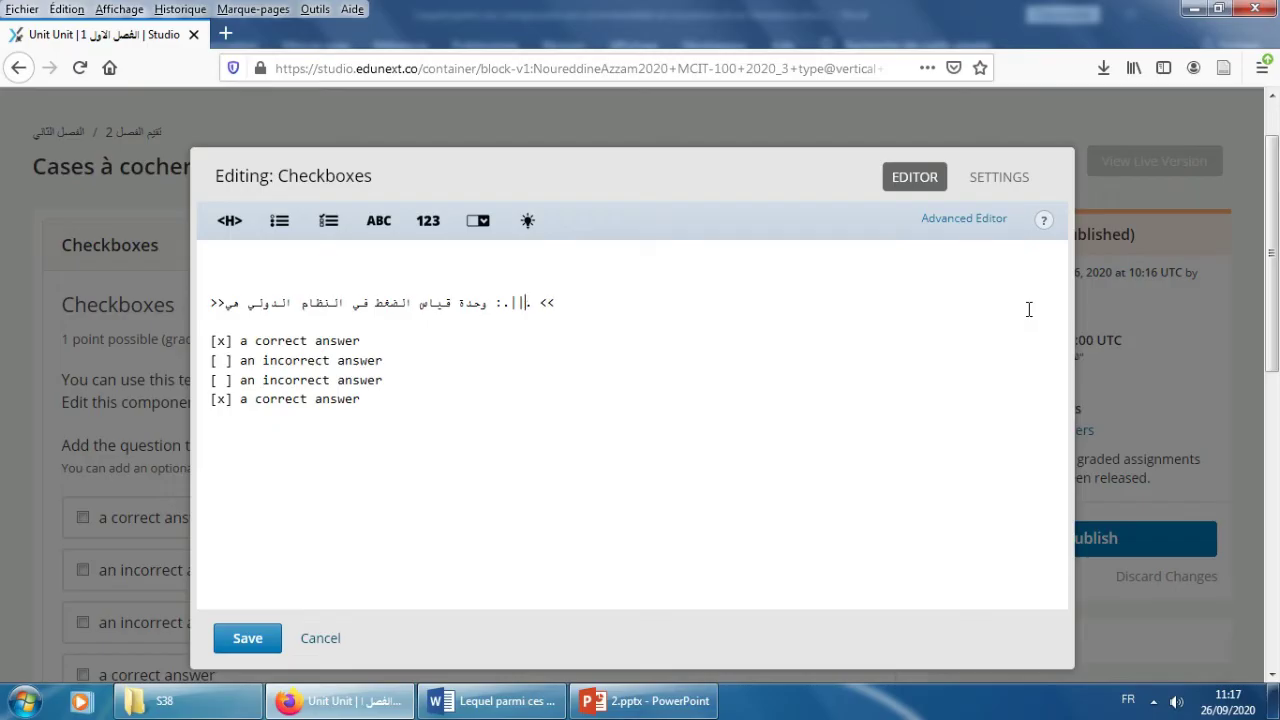
{"action": "key", "text": "alt+shift"}
{"action": "type", "text": "انظ"}
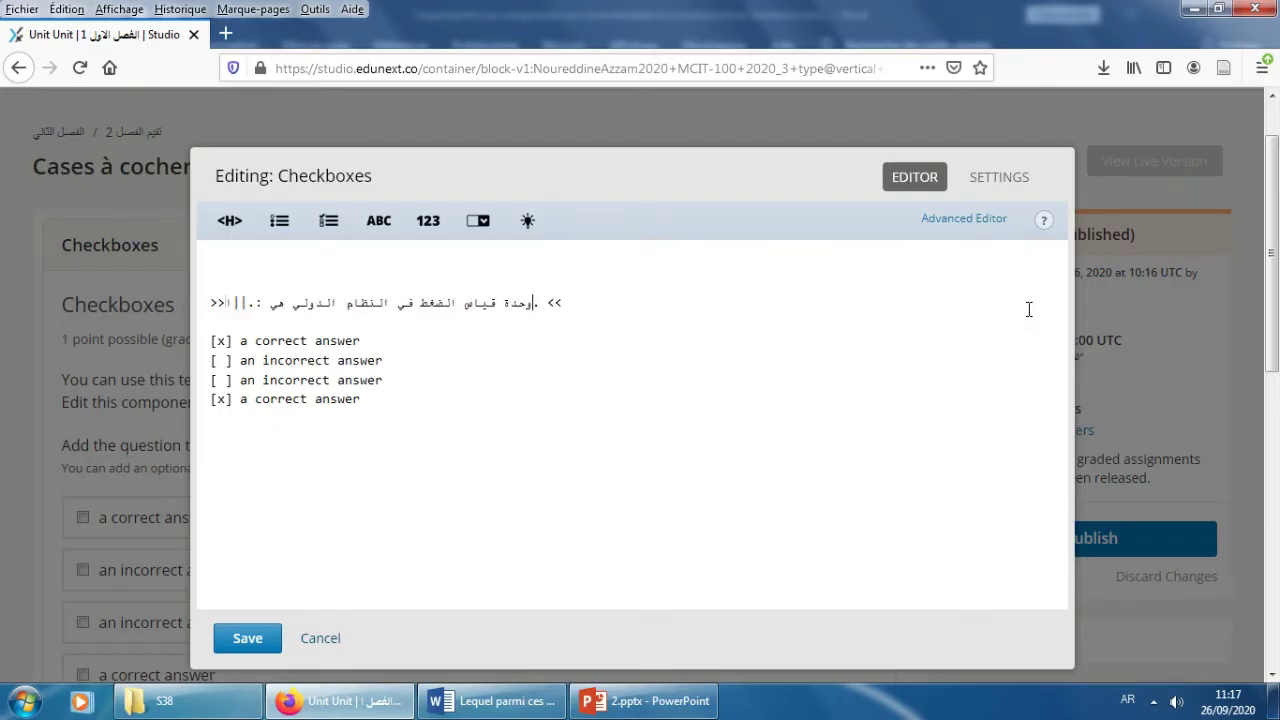
{"action": "type", "text": "ر الف"}
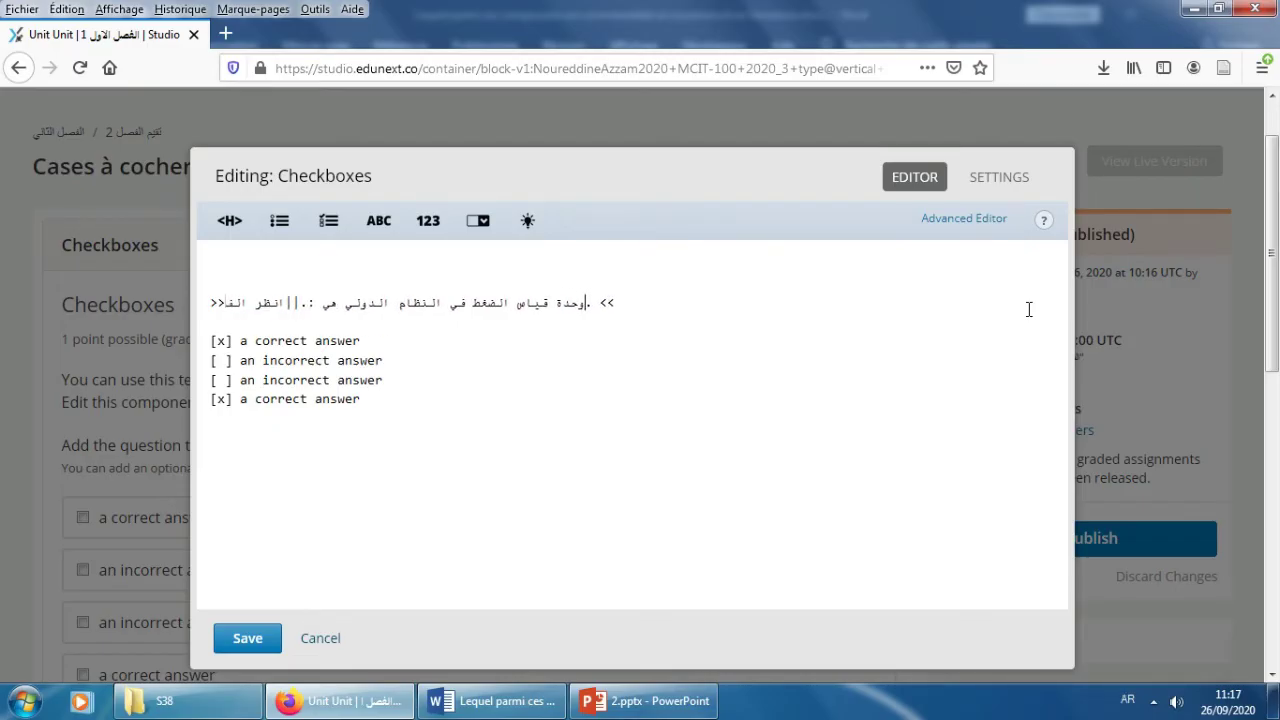
{"action": "key", "text": "BackSpace"}
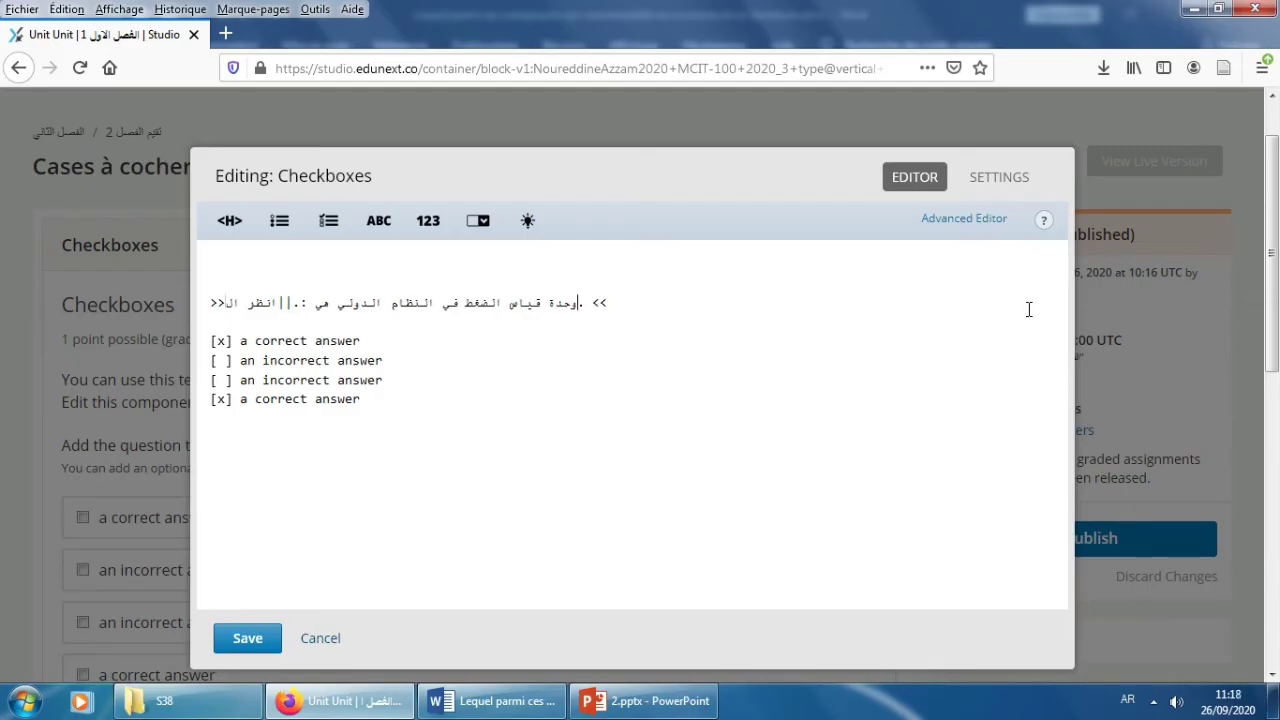
{"action": "key", "text": "BackSpace"}
{"action": "key", "text": "BackSpace"}
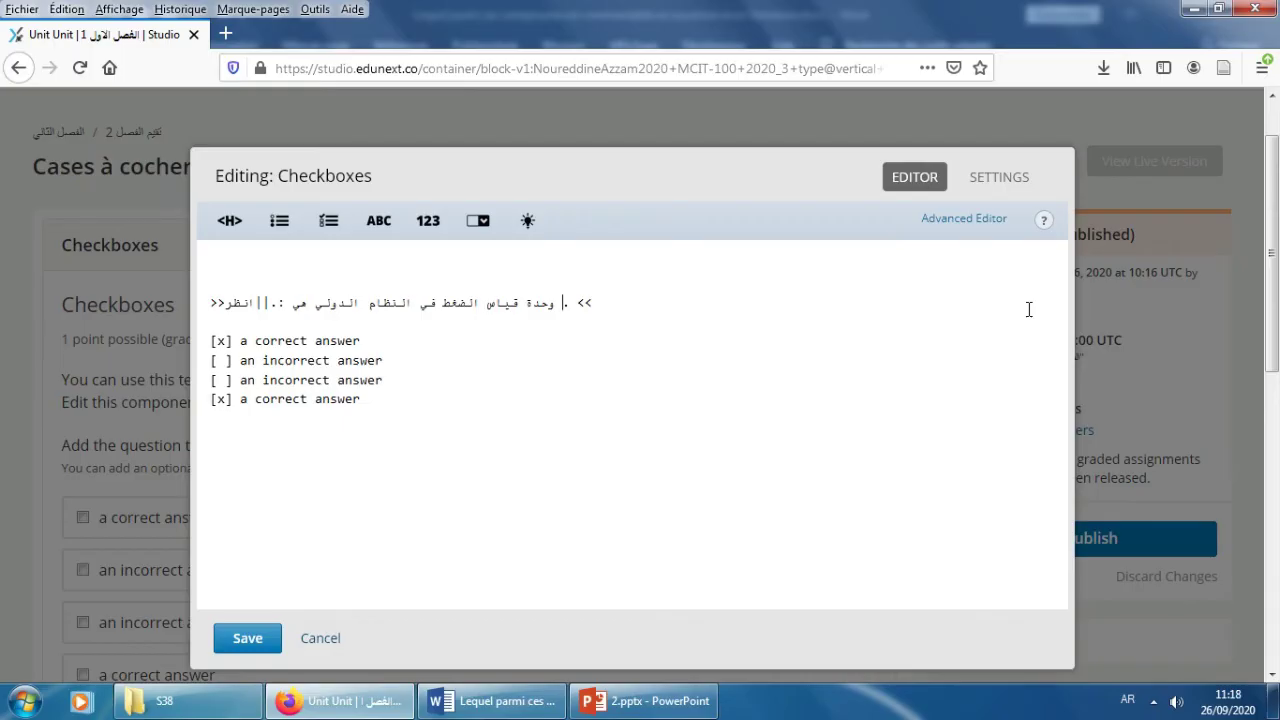
{"action": "type", "text": "الفصل الاول"}
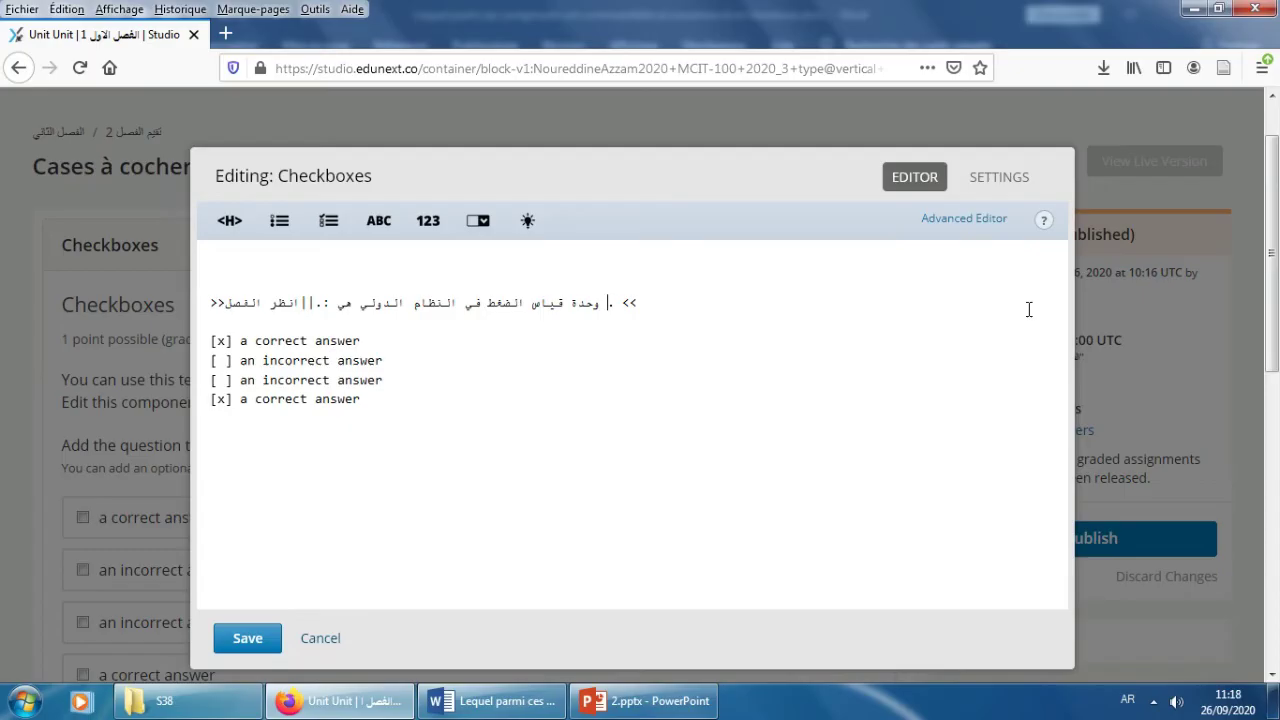
{"action": "type", "text": " قسم ال"}
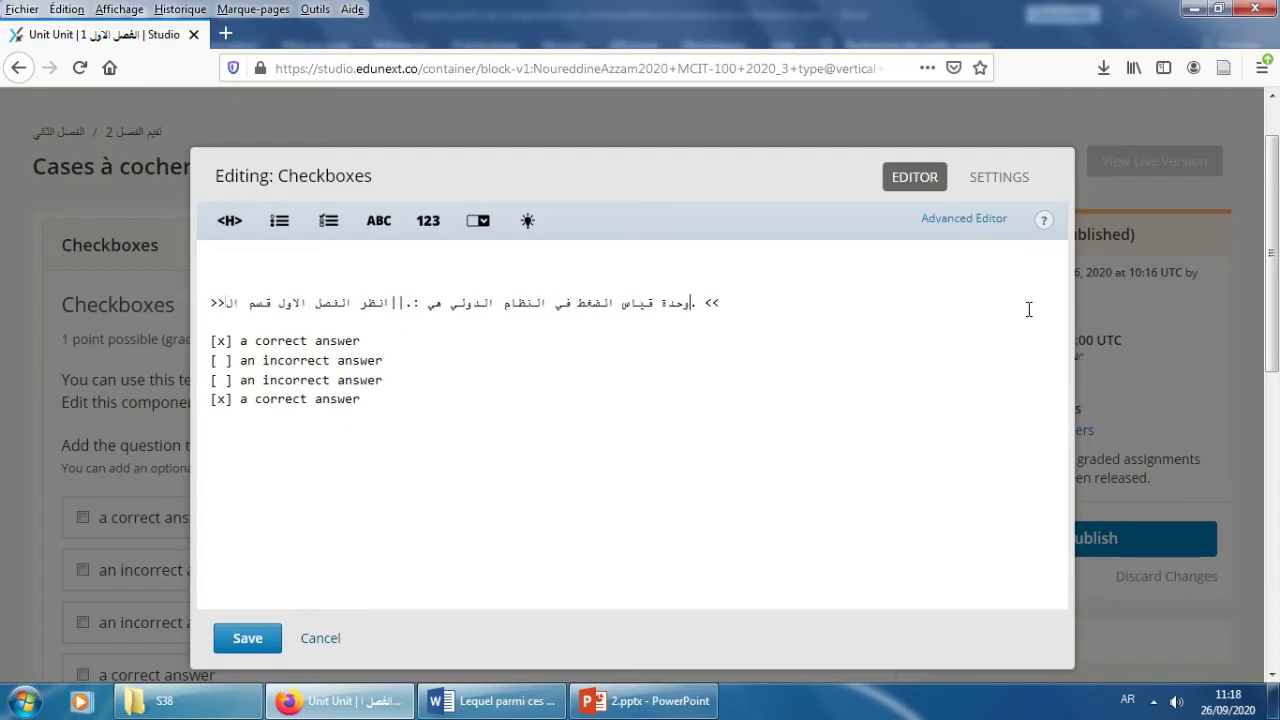
{"action": "type", "text": "و"}
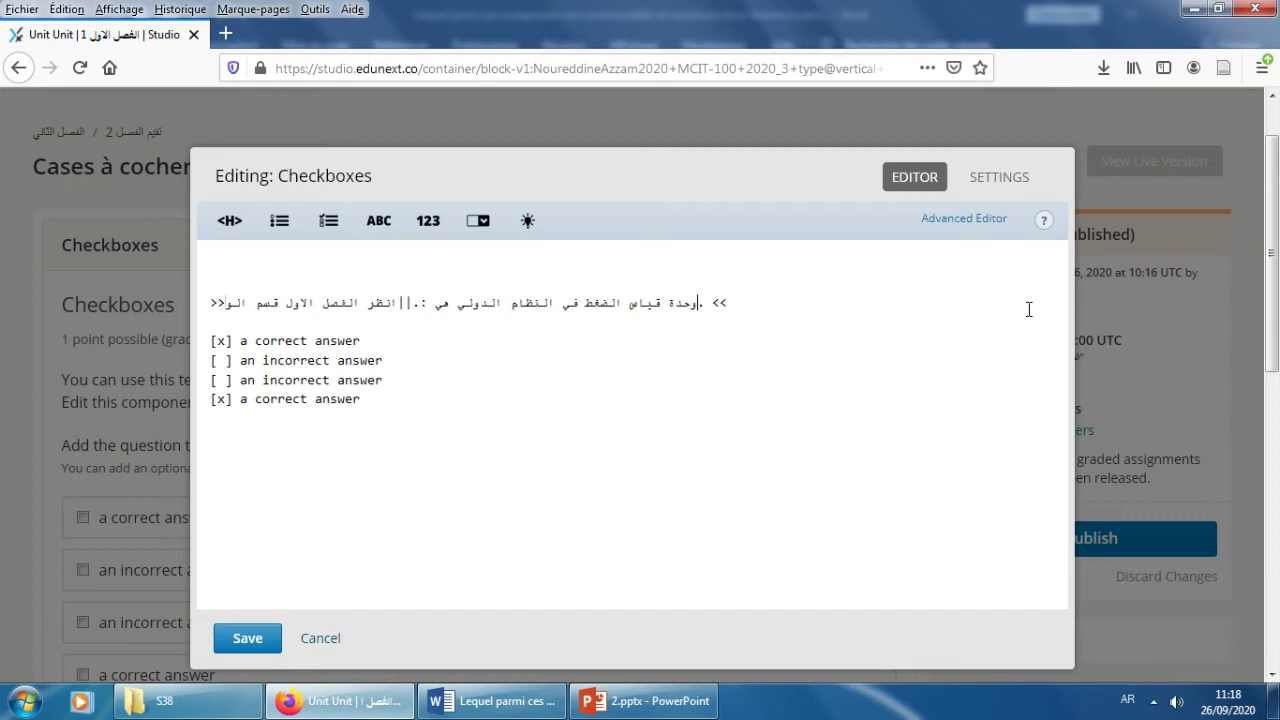
{"action": "type", "text": "حدات"}
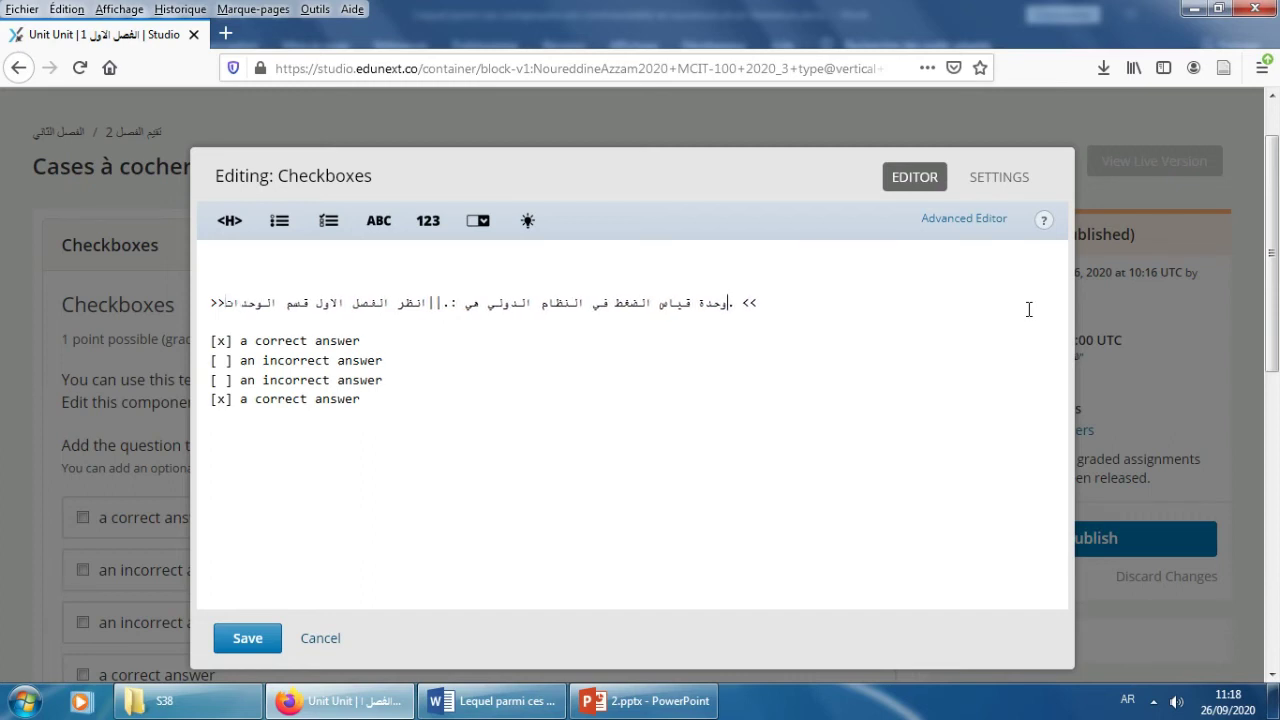
{"action": "left_click", "coordinate": [573, 440]}
Step: Replace the first correct answer placeholder with باسكال, copied from the Word document
{"action": "left_click", "coordinate": [490, 701]}
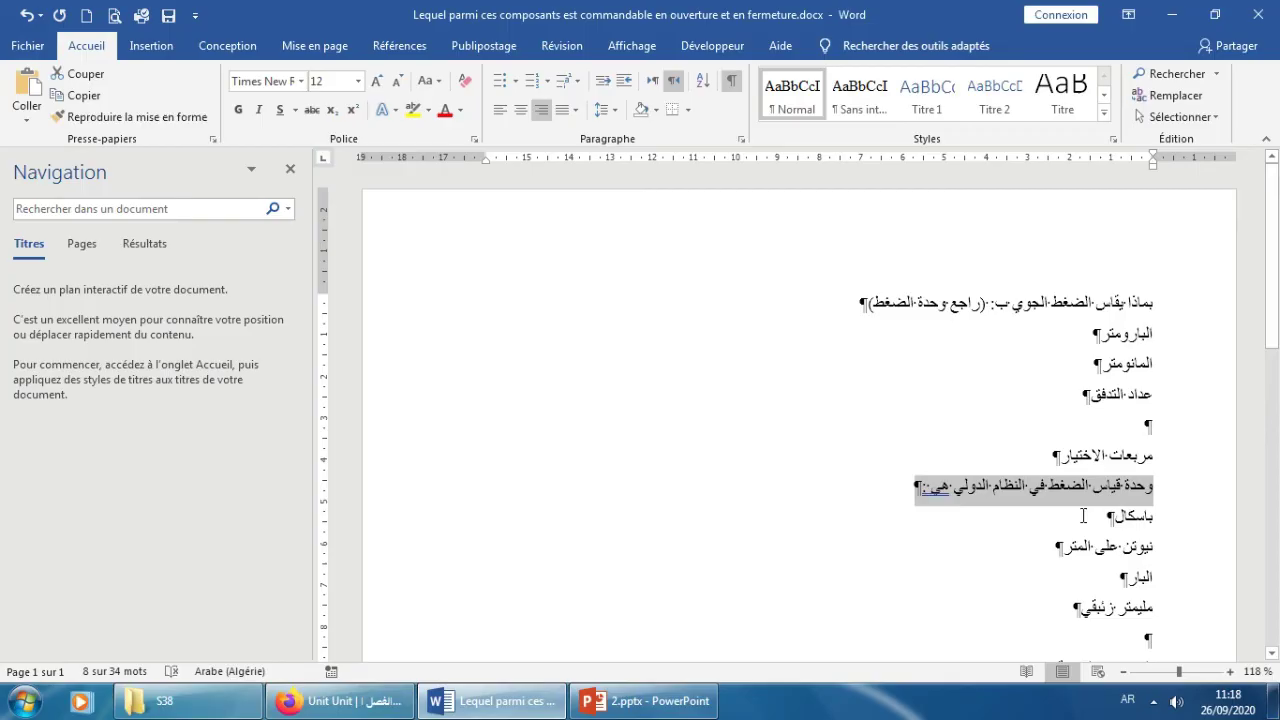
{"action": "left_click_drag", "start_coordinate": [1108, 518], "coordinate": [1160, 520]}
{"action": "key", "text": "ctrl+c"}
{"action": "left_click", "coordinate": [340, 701]}
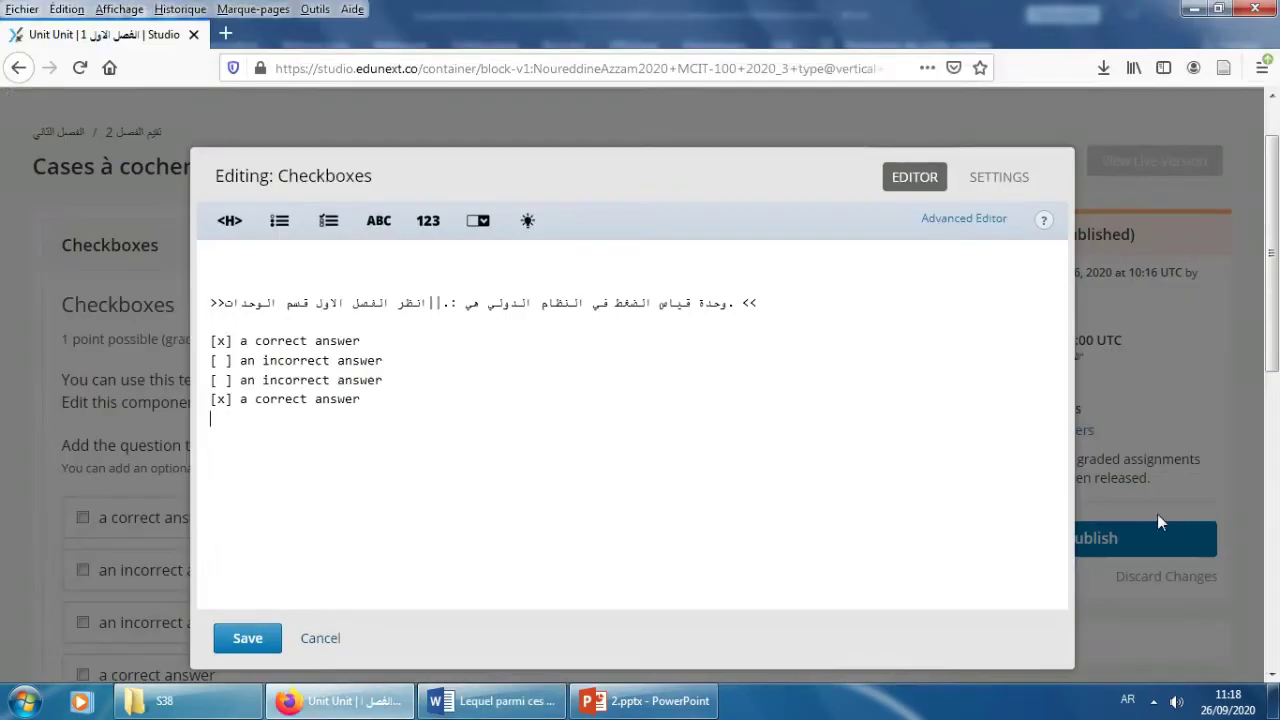
{"action": "left_click", "coordinate": [240, 340]}
{"action": "left_click_drag", "start_coordinate": [287, 337], "coordinate": [360, 340]}
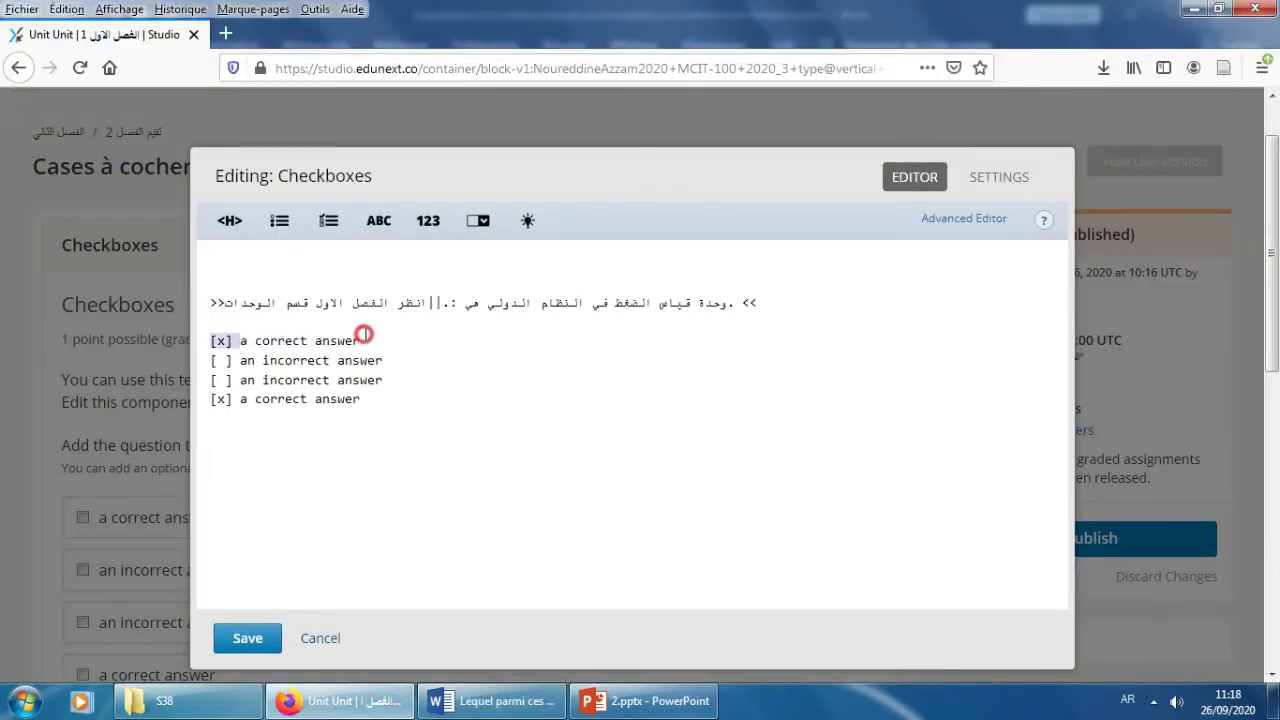
{"action": "key", "text": "ctrl+v"}
Step: Replace the remaining correct answer placeholder with نيوتن على المتر, copied from the Word document
{"action": "key", "text": "alt+Tab"}
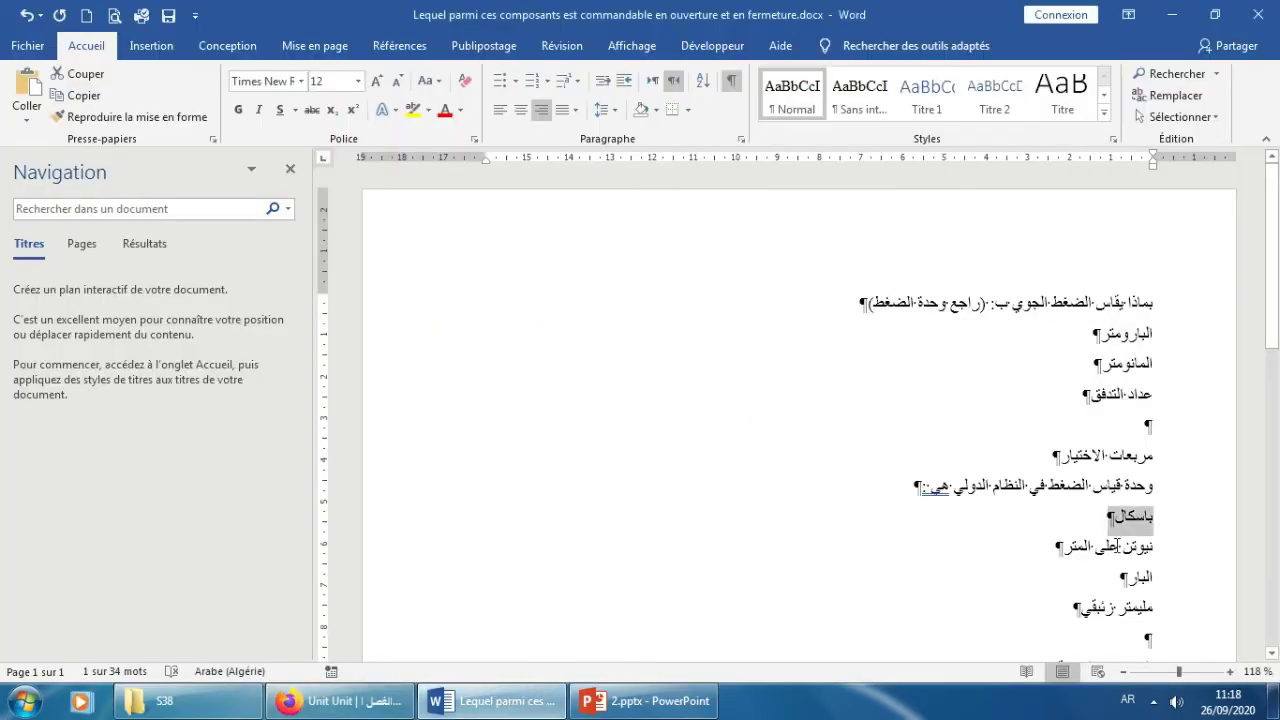
{"action": "left_click_drag", "start_coordinate": [1068, 553], "coordinate": [1151, 549]}
{"action": "key", "text": "ctrl+c"}
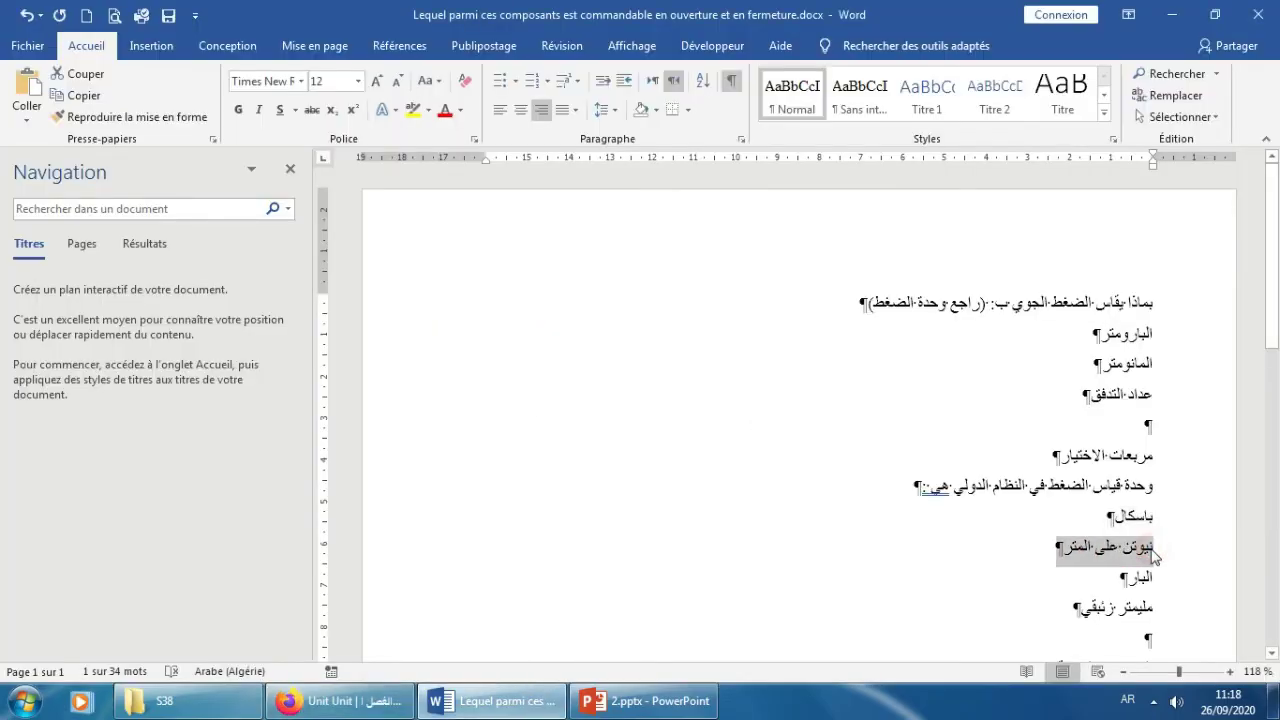
{"action": "key", "text": "alt+Tab"}
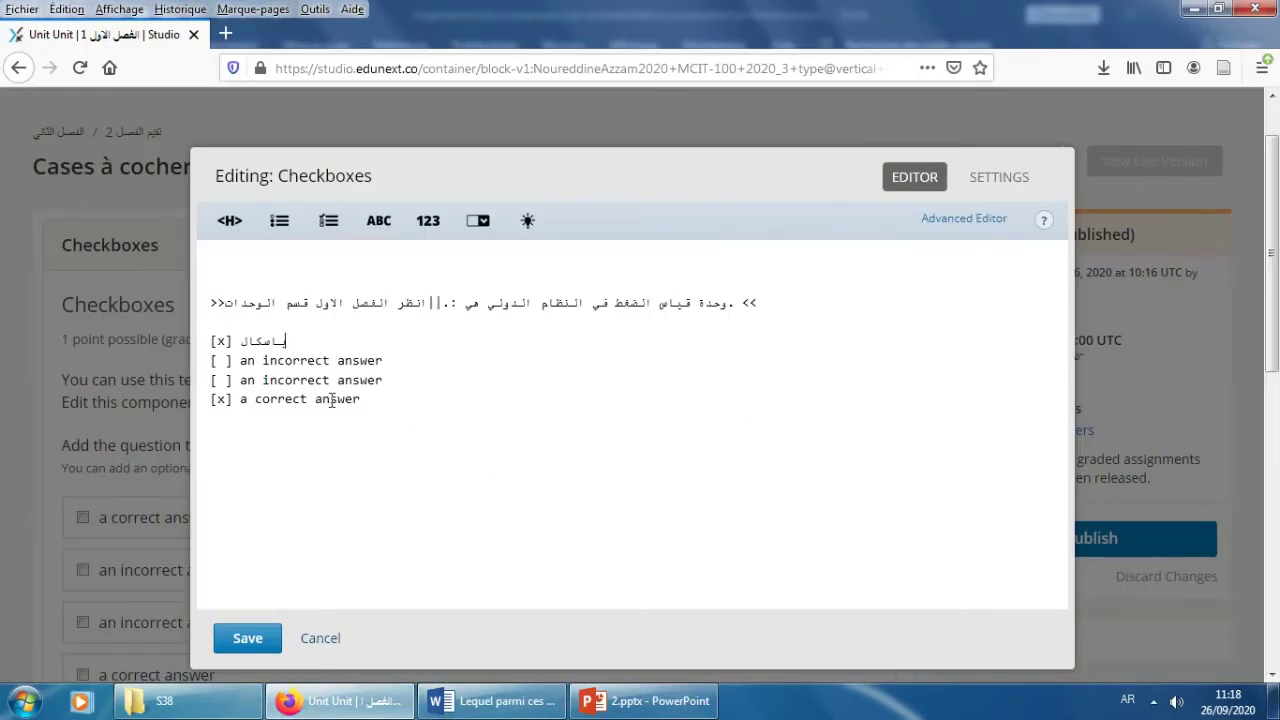
{"action": "left_click_drag", "start_coordinate": [240, 399], "coordinate": [358, 401]}
{"action": "key", "text": "ctrl+v"}
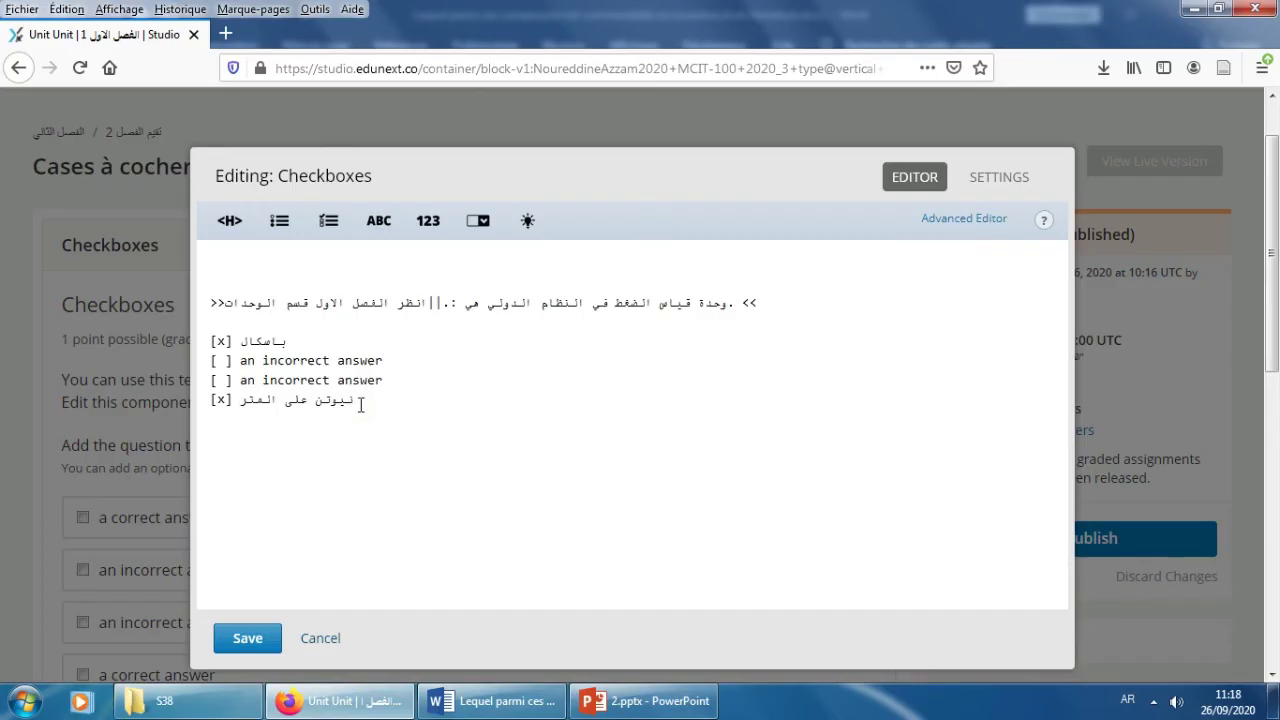
Step: Replace the first incorrect answer placeholder with البار from the Word document
{"action": "key", "text": "alt+Tab"}
{"action": "left_click_drag", "start_coordinate": [1124, 579], "coordinate": [1147, 580]}
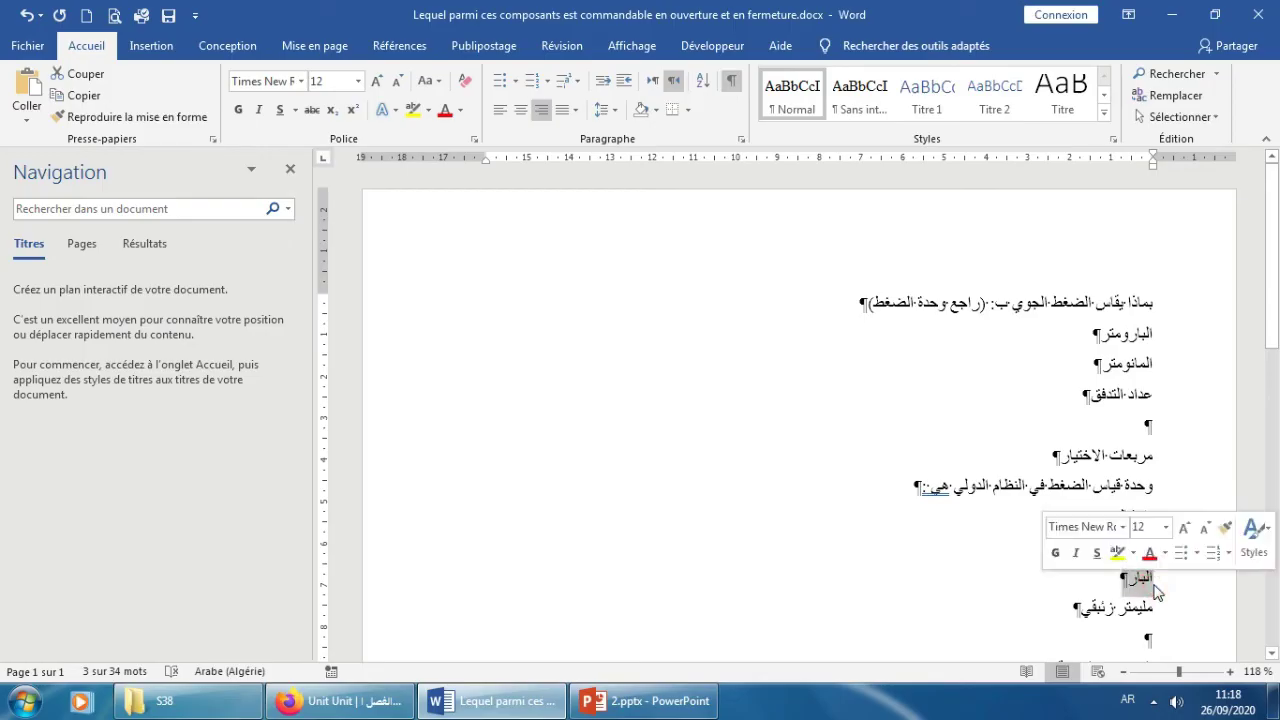
{"action": "key", "text": "alt+Tab"}
{"action": "left_click_drag", "start_coordinate": [241, 360], "coordinate": [386, 366]}
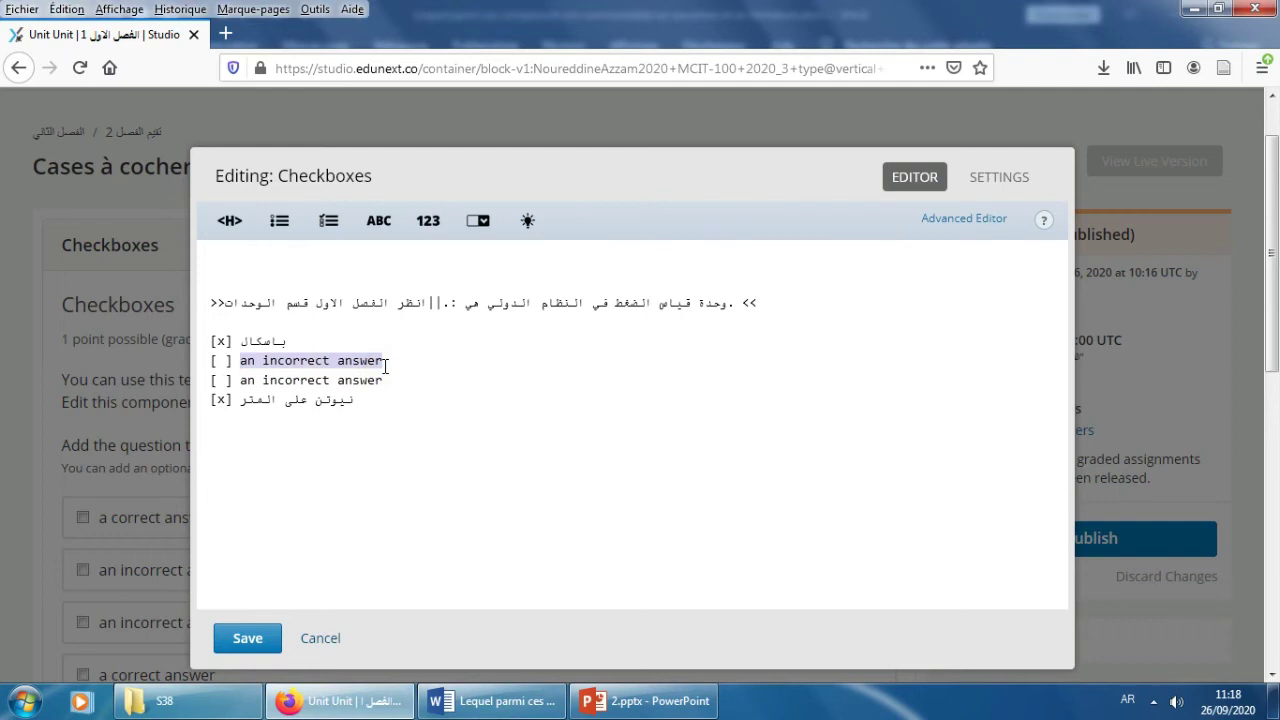
{"action": "type", "text": "البار"}
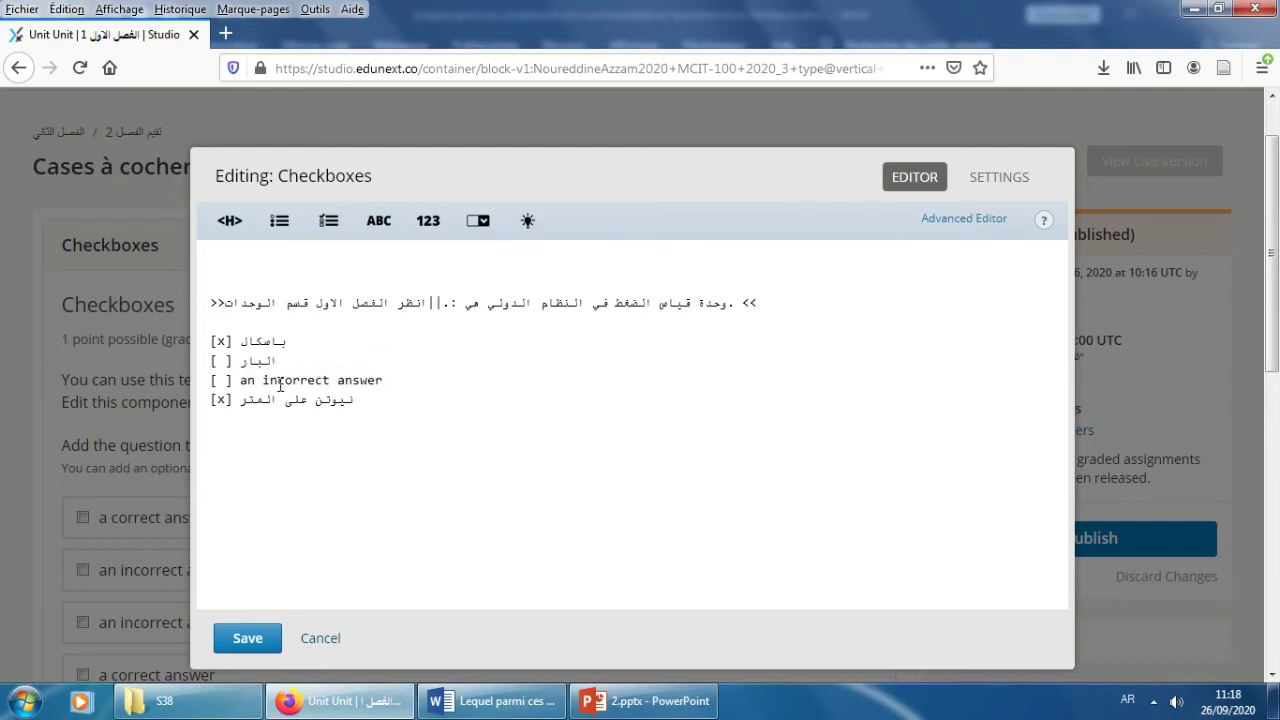
Step: Replace the last incorrect answer placeholder with مليمتر زئبقي, copied from the Word document
{"action": "key", "text": "alt+Tab"}
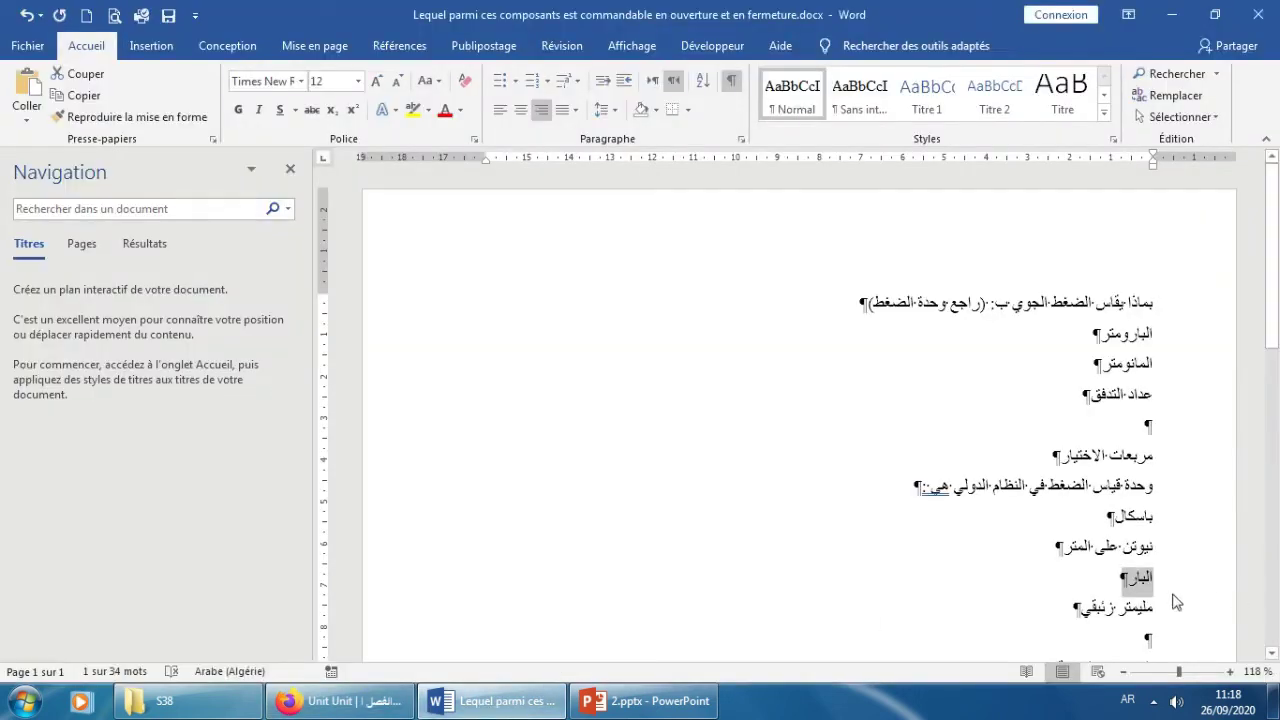
{"action": "left_click_drag", "start_coordinate": [1084, 609], "coordinate": [1152, 607]}
{"action": "key", "text": "ctrl+c"}
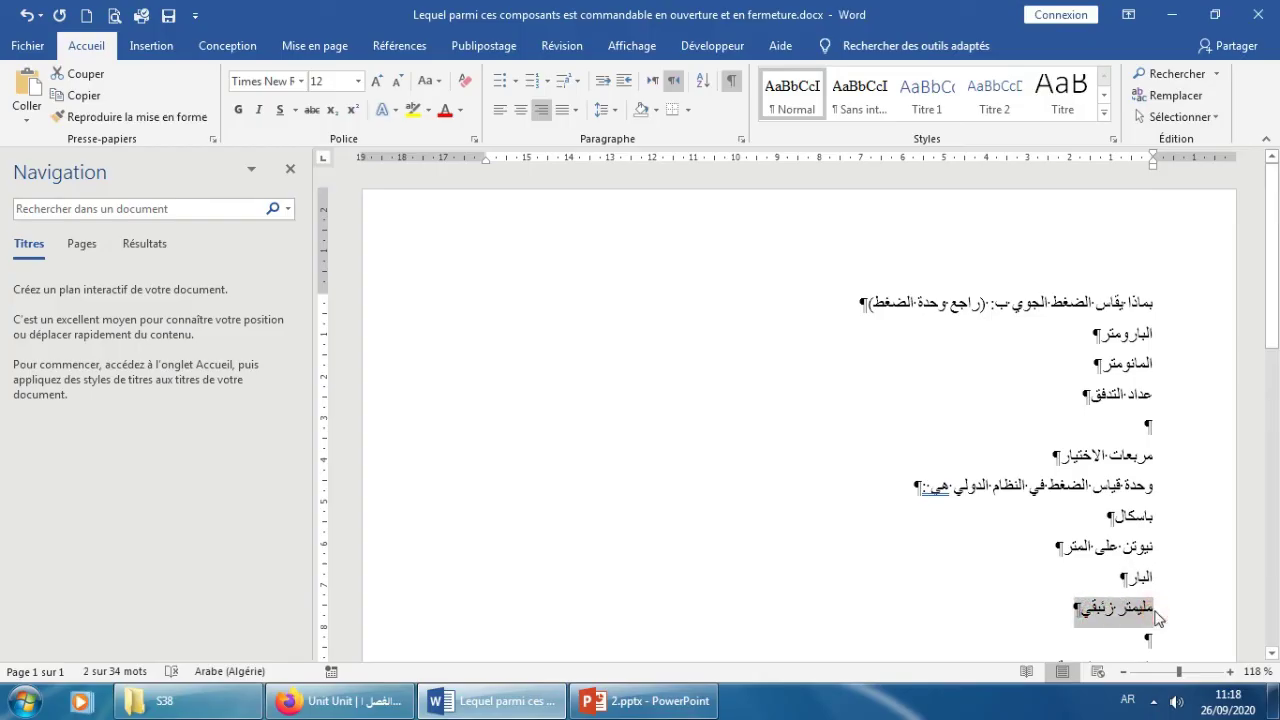
{"action": "key", "text": "alt+Tab"}
{"action": "left_click_drag", "start_coordinate": [240, 380], "coordinate": [383, 382]}
{"action": "key", "text": "ctrl+v"}
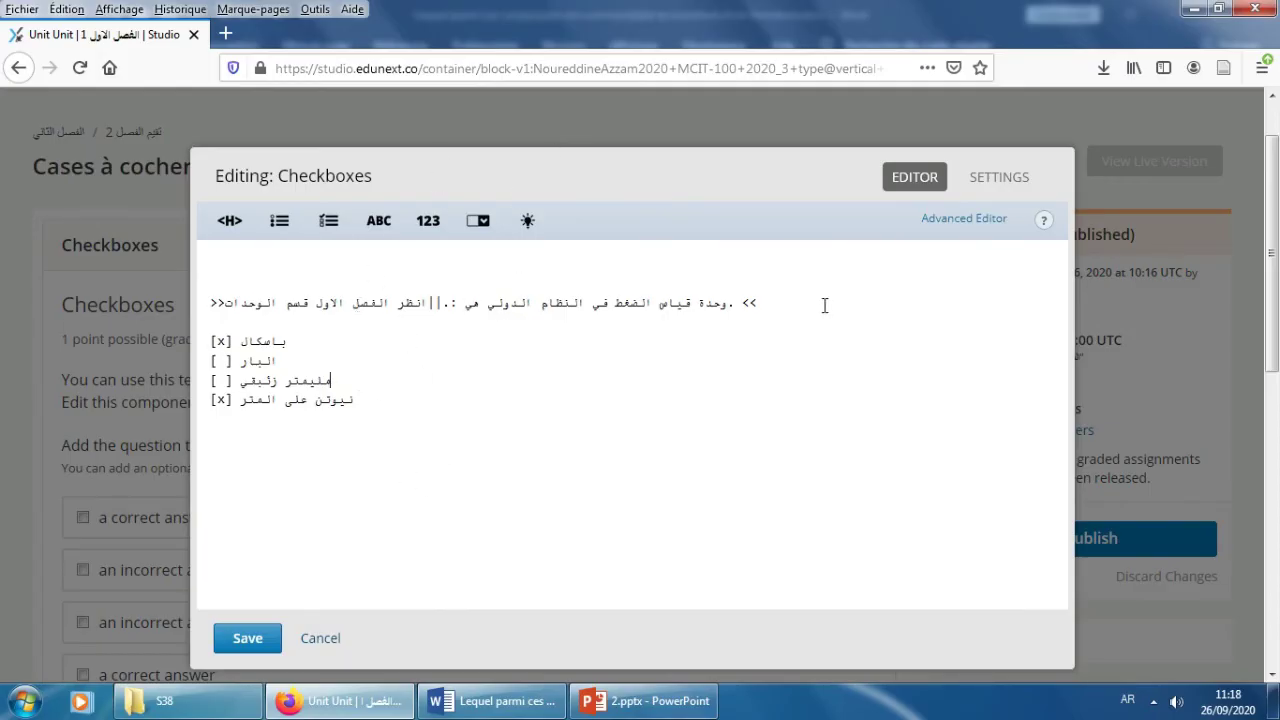
Step: Change the Checkboxes problem's display name to Q2 in its settings
{"action": "left_click", "coordinate": [1013, 178]}
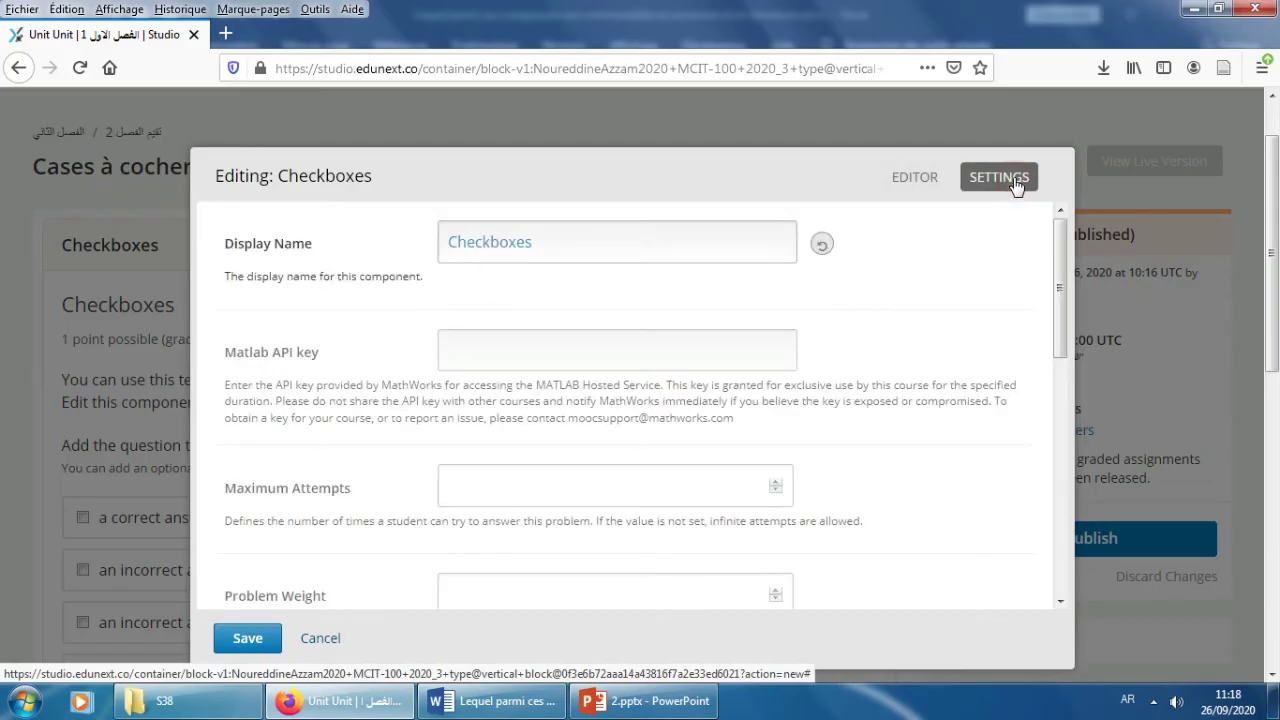
{"action": "double_click", "coordinate": [500, 243]}
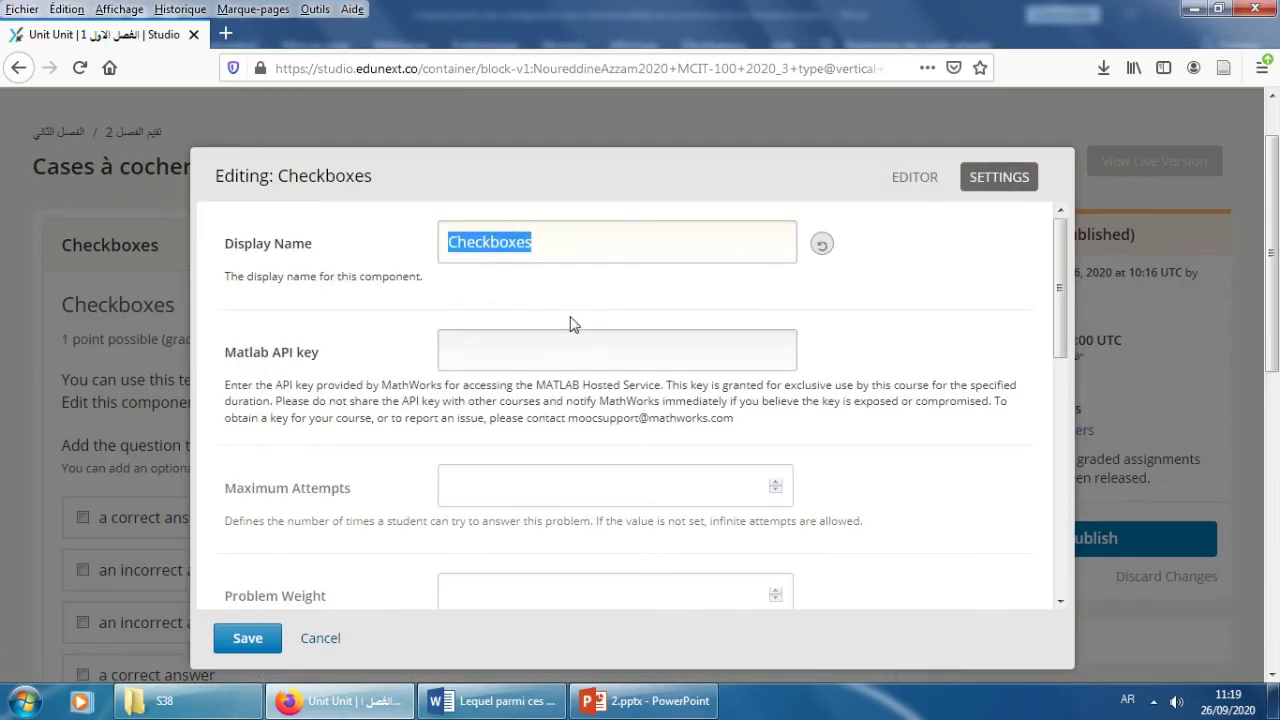
{"action": "key", "text": "BackSpace"}
{"action": "type", "text": "C"}
{"action": "key", "text": "alt+shift"}
{"action": "key", "text": "BackSpace"}
{"action": "type", "text": "Q2"}
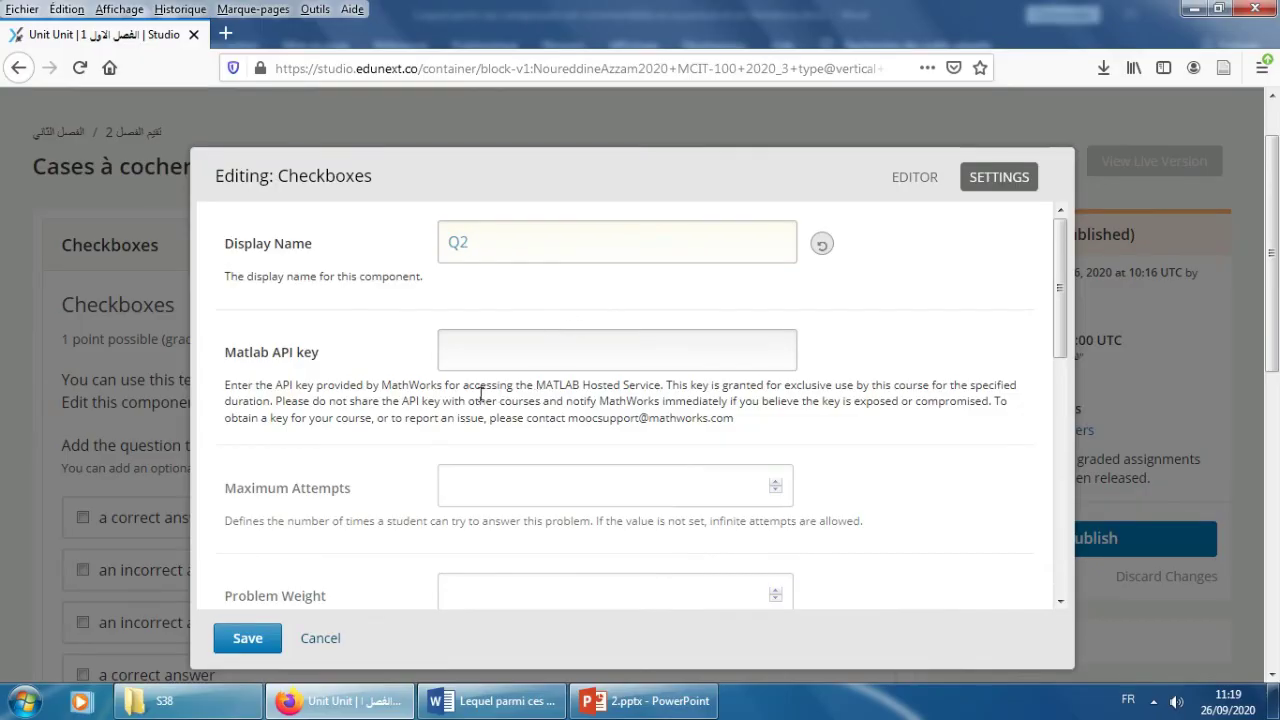
Step: Set the problem's maximum attempts to 2 and its problem weight to 2, and save the problem
{"action": "scroll", "coordinate": [357, 463], "scroll_direction": "down", "scroll_amount": 3}
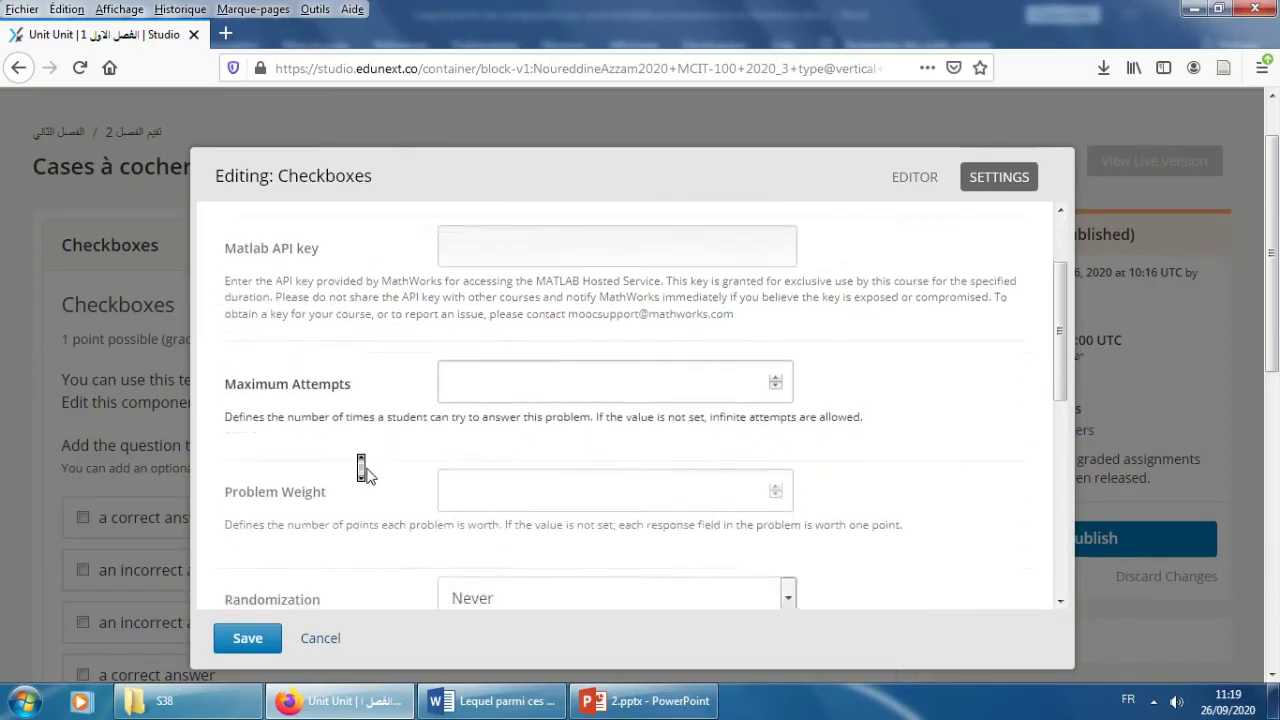
{"action": "left_click", "coordinate": [776, 332]}
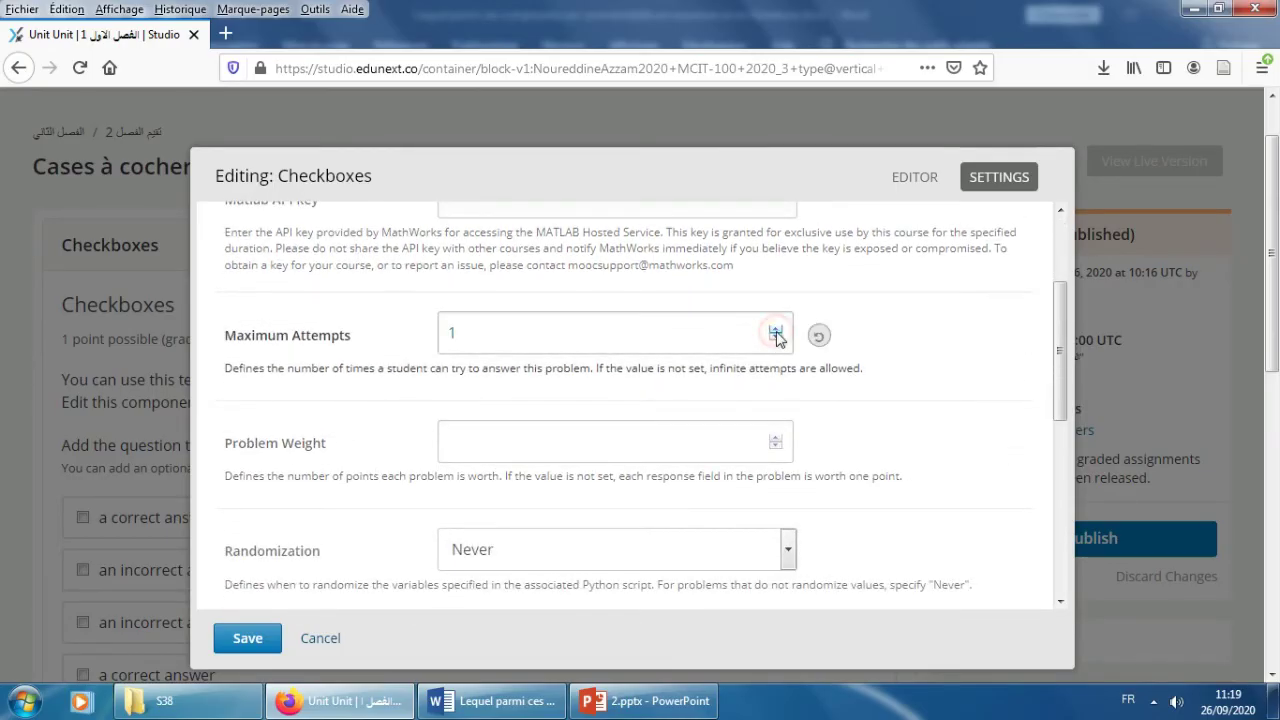
{"action": "left_click", "coordinate": [776, 332]}
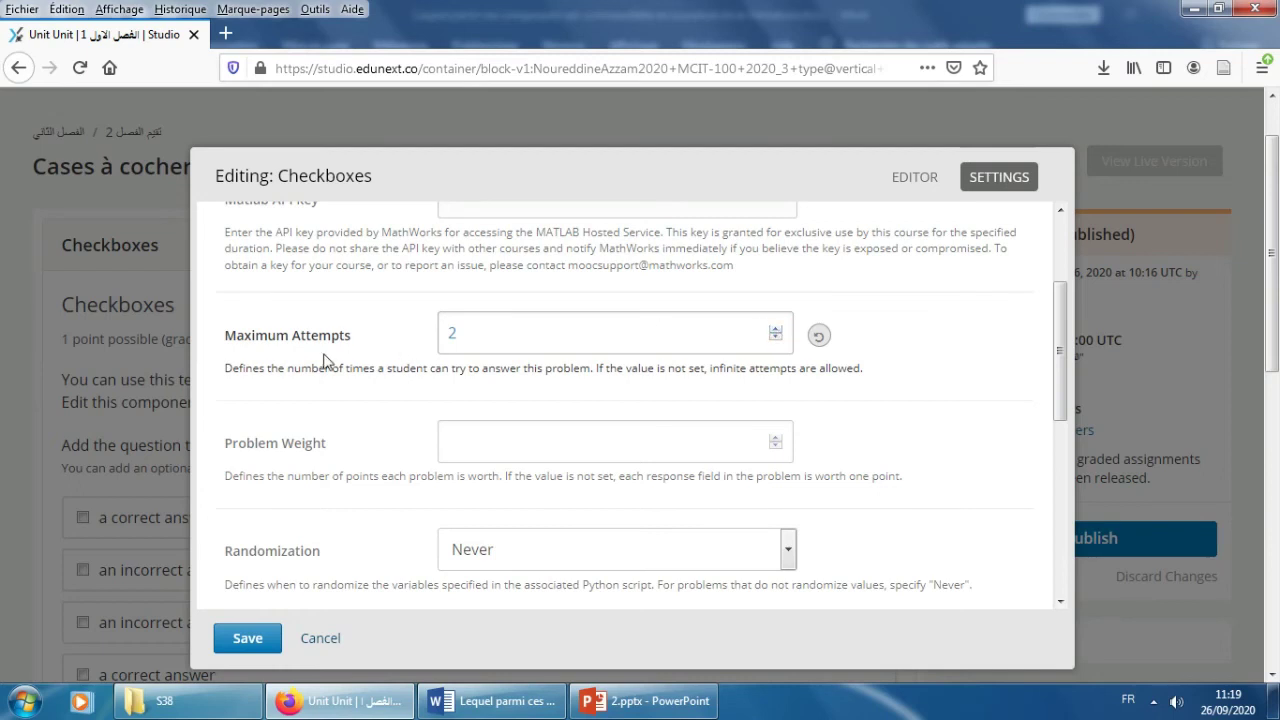
{"action": "scroll", "coordinate": [305, 362], "scroll_direction": "down", "scroll_amount": 1}
{"action": "left_click", "coordinate": [513, 386]}
{"action": "type", "text": "2"}
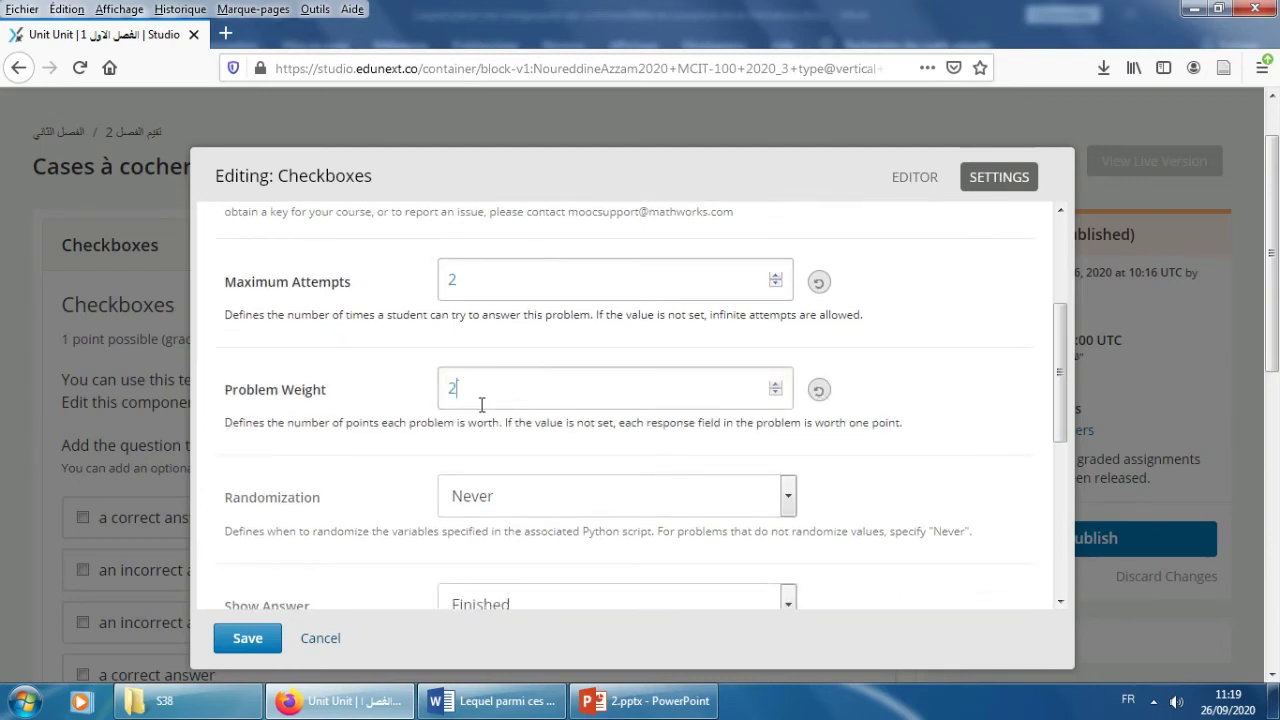
{"action": "left_click", "coordinate": [343, 422]}
{"action": "scroll", "coordinate": [338, 436], "scroll_direction": "down", "scroll_amount": 3}
{"action": "scroll", "coordinate": [341, 438], "scroll_direction": "down", "scroll_amount": 5}
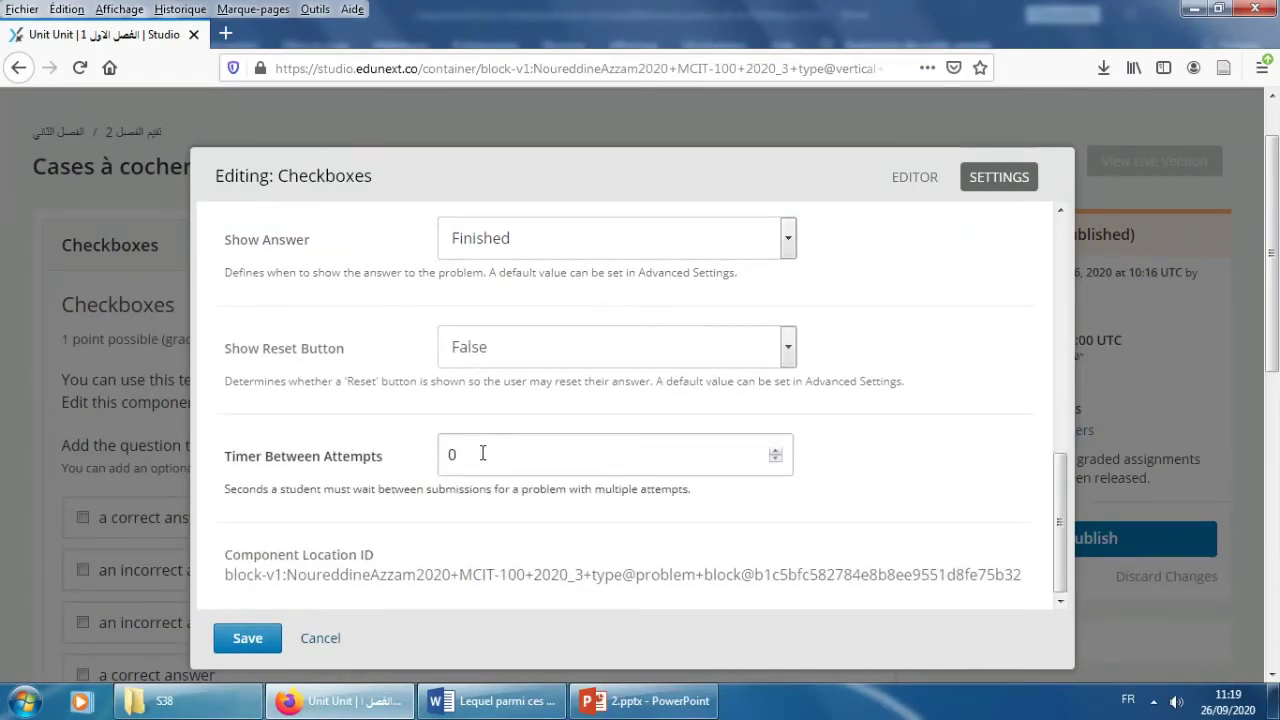
{"action": "left_click", "coordinate": [264, 641]}
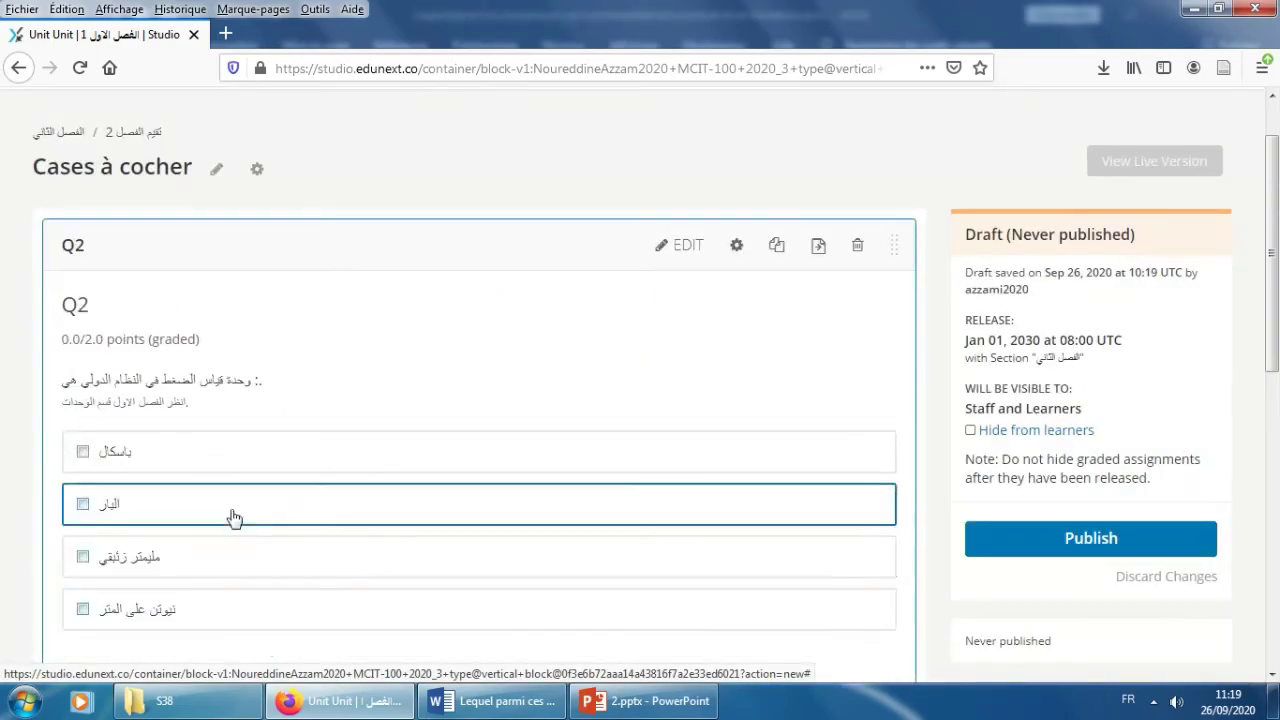
Step: Test the Q2 checkbox problem by selecting باسكال and نيوتن على المتر and submitting the answer
{"action": "scroll", "coordinate": [269, 493], "scroll_direction": "down", "scroll_amount": 2}
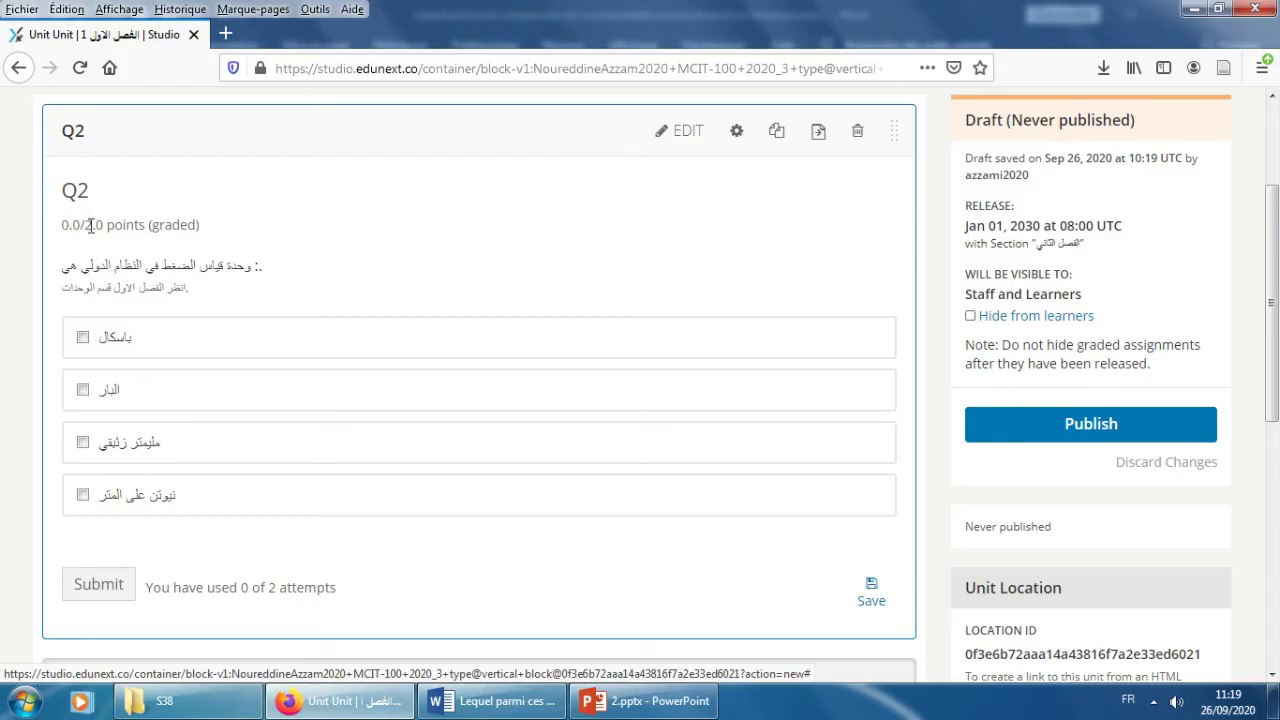
{"action": "left_click", "coordinate": [83, 339]}
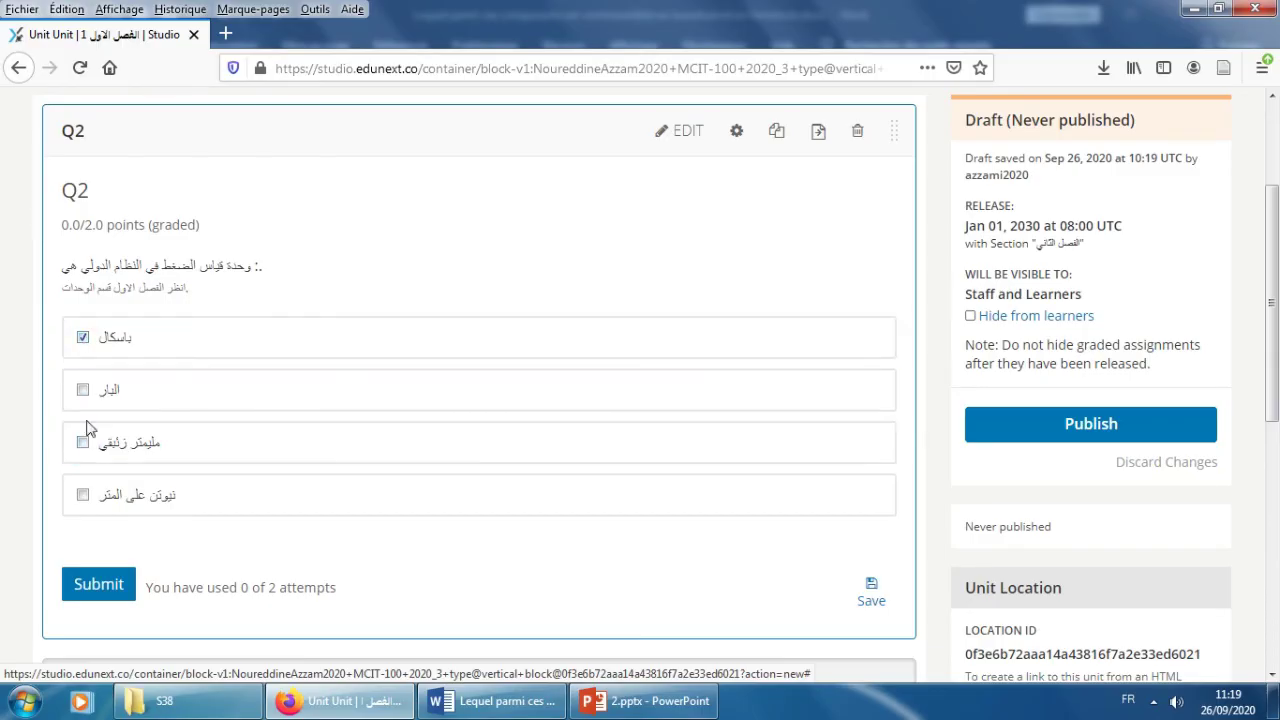
{"action": "left_click", "coordinate": [83, 495]}
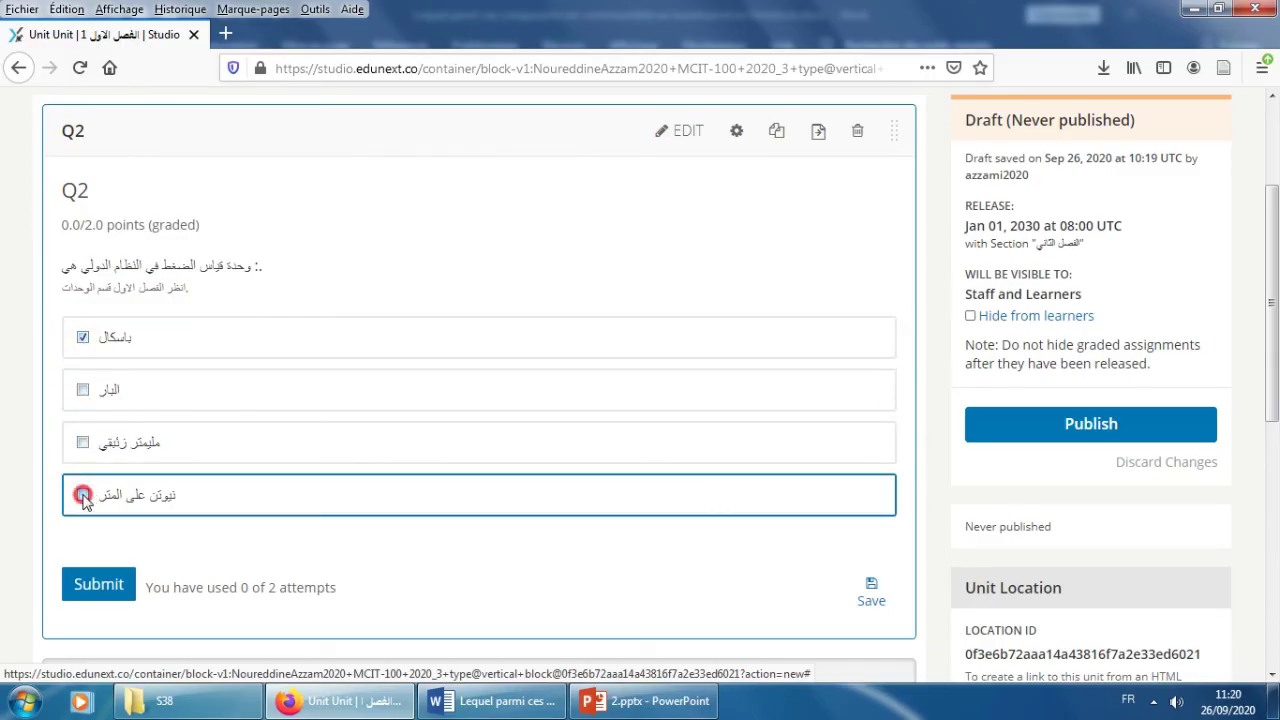
{"action": "left_click", "coordinate": [120, 590]}
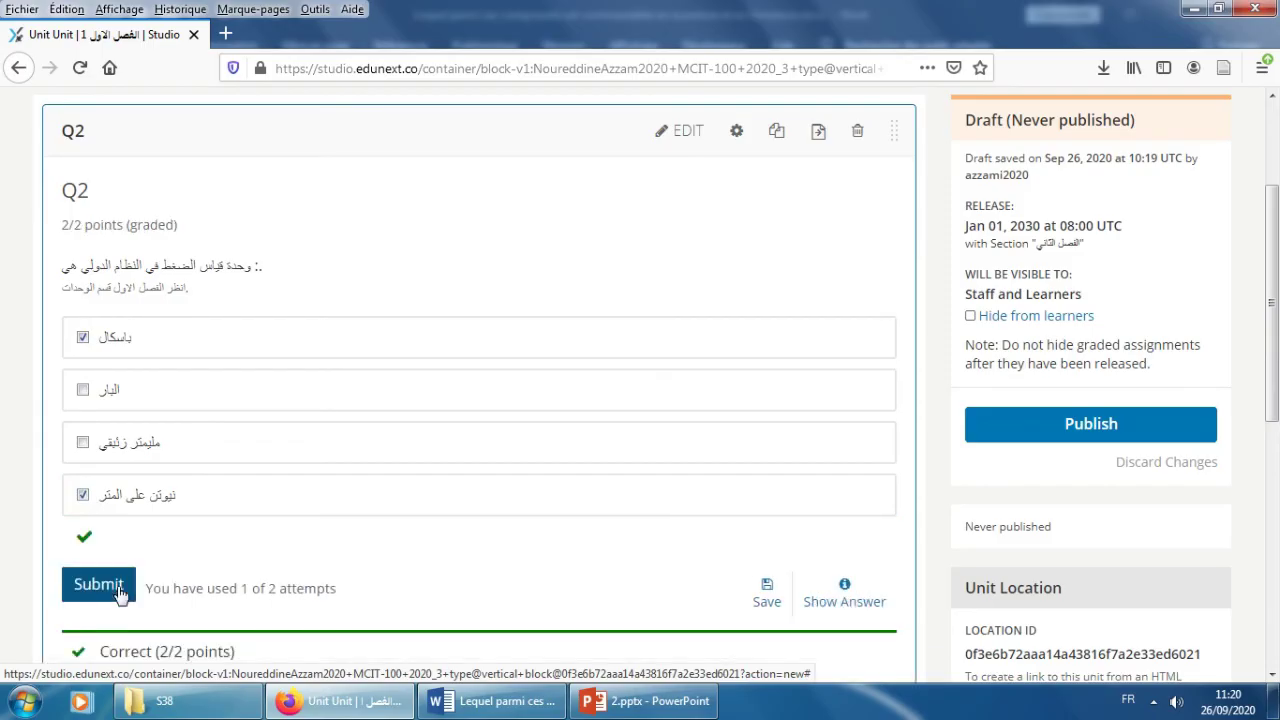
{"action": "scroll", "coordinate": [232, 563], "scroll_direction": "down", "scroll_amount": 1}
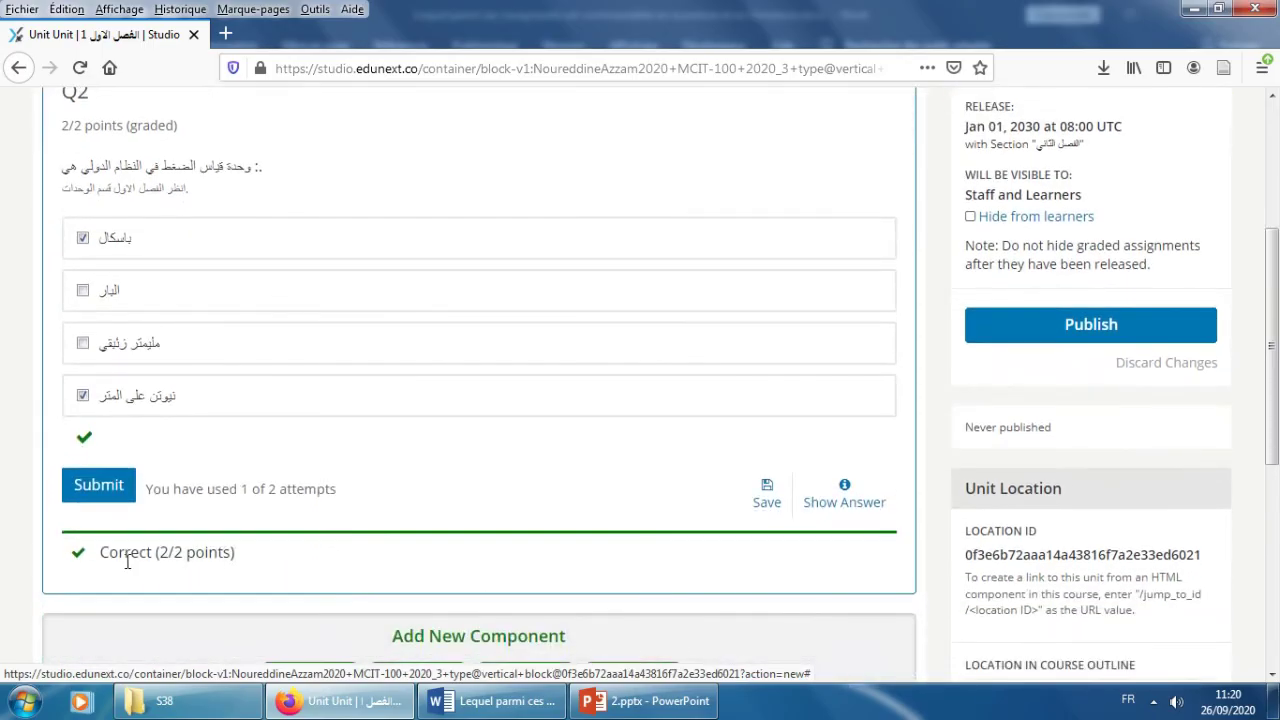
{"action": "scroll", "coordinate": [230, 565], "scroll_direction": "up", "scroll_amount": 1}
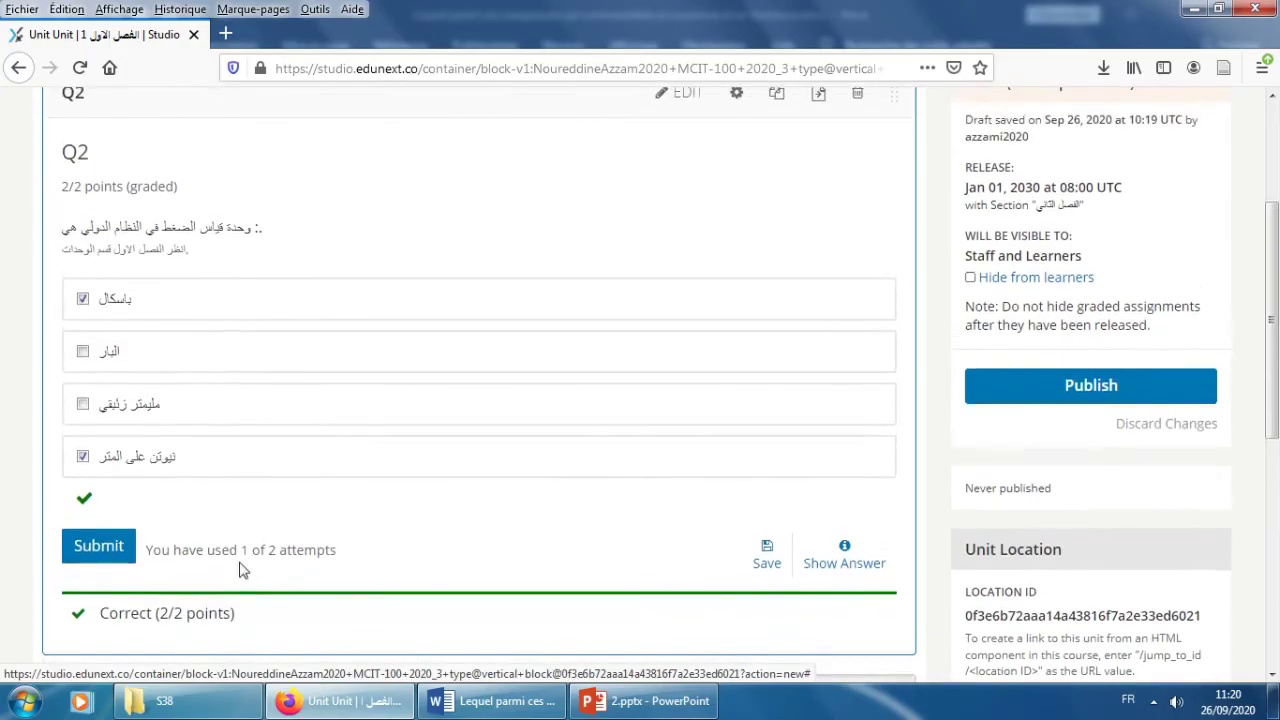
Step: Submit a second Q2 attempt with البار selected in place of نيوتن على المتر, keeping باسكال selected, and view the result
{"action": "left_click", "coordinate": [86, 355]}
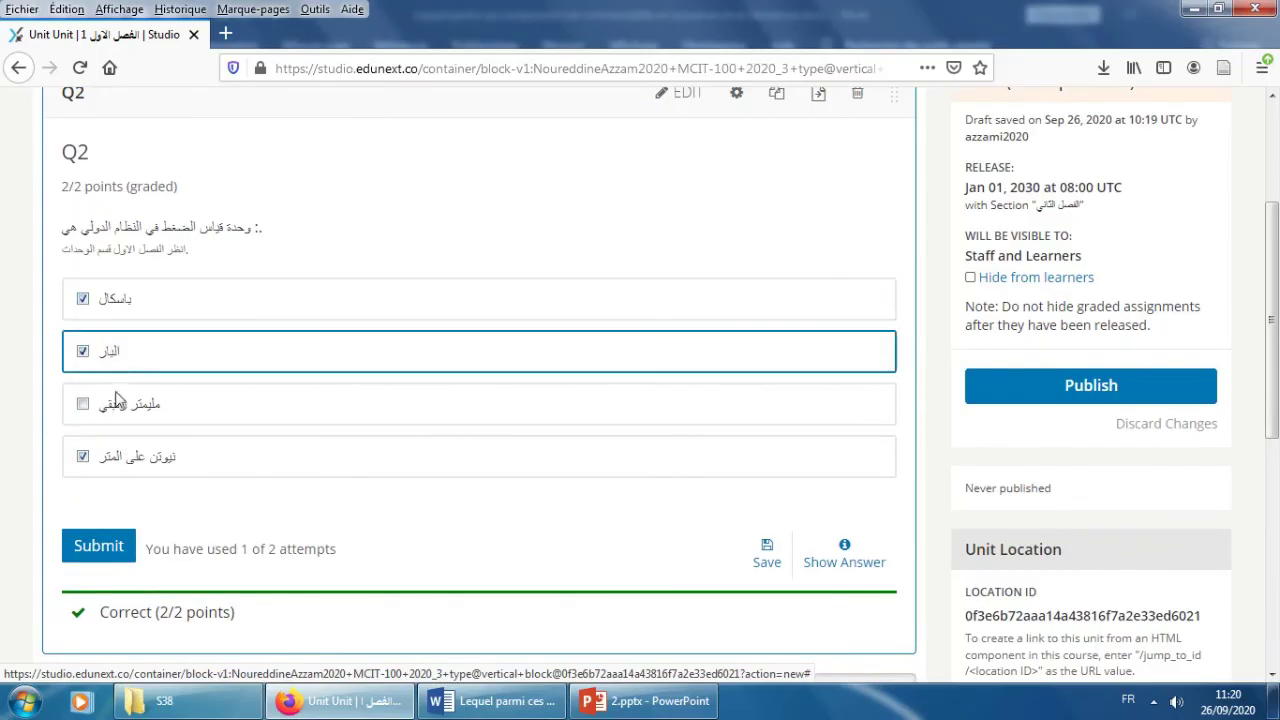
{"action": "left_click", "coordinate": [82, 456]}
{"action": "left_click", "coordinate": [112, 547]}
{"action": "scroll", "coordinate": [286, 523], "scroll_direction": "down", "scroll_amount": 2}
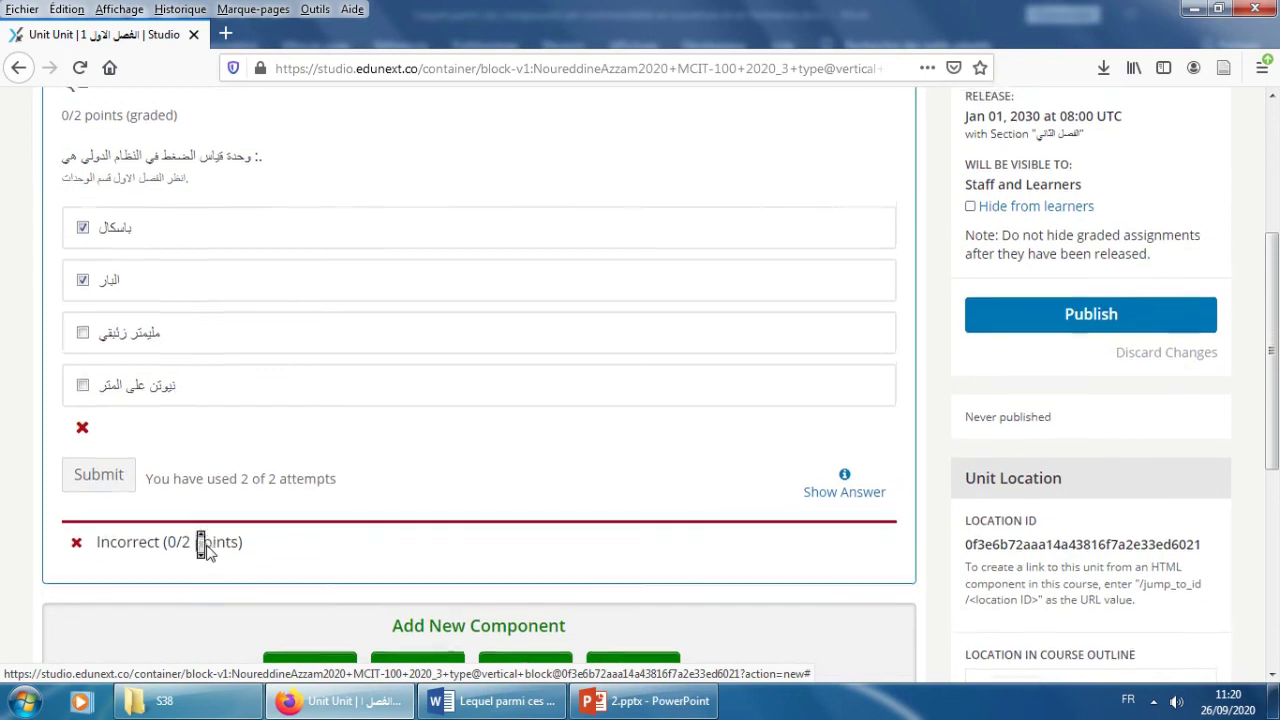
{"action": "scroll", "coordinate": [210, 552], "scroll_direction": "up", "scroll_amount": 2}
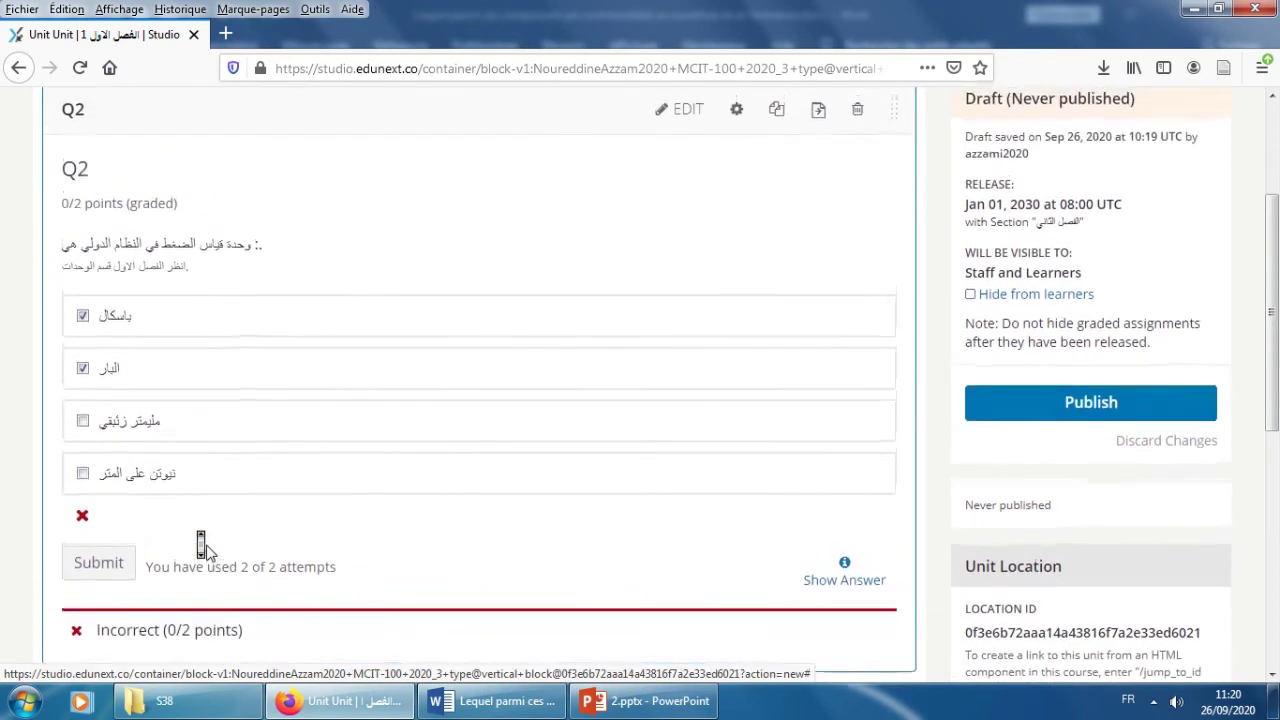
{"action": "scroll", "coordinate": [200, 545], "scroll_direction": "down", "scroll_amount": 1}
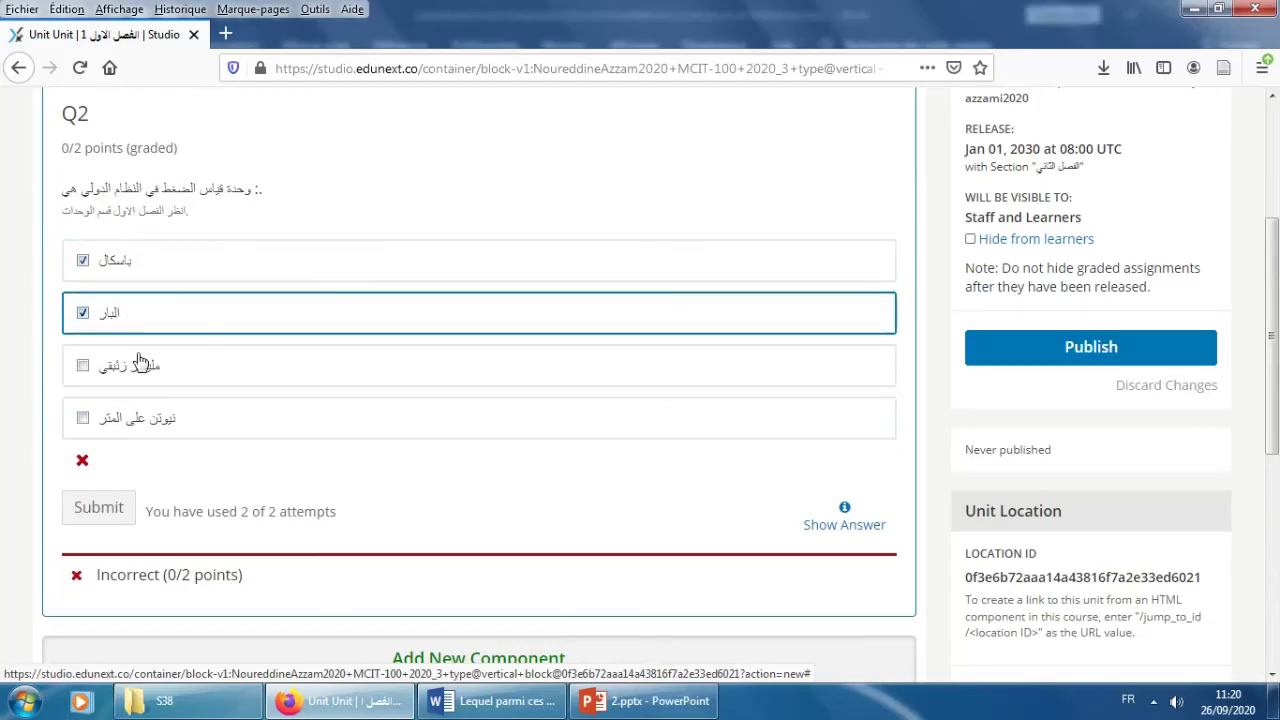
{"action": "scroll", "coordinate": [238, 470], "scroll_direction": "down", "scroll_amount": 1}
{"action": "scroll", "coordinate": [238, 470], "scroll_direction": "down", "scroll_amount": 3}
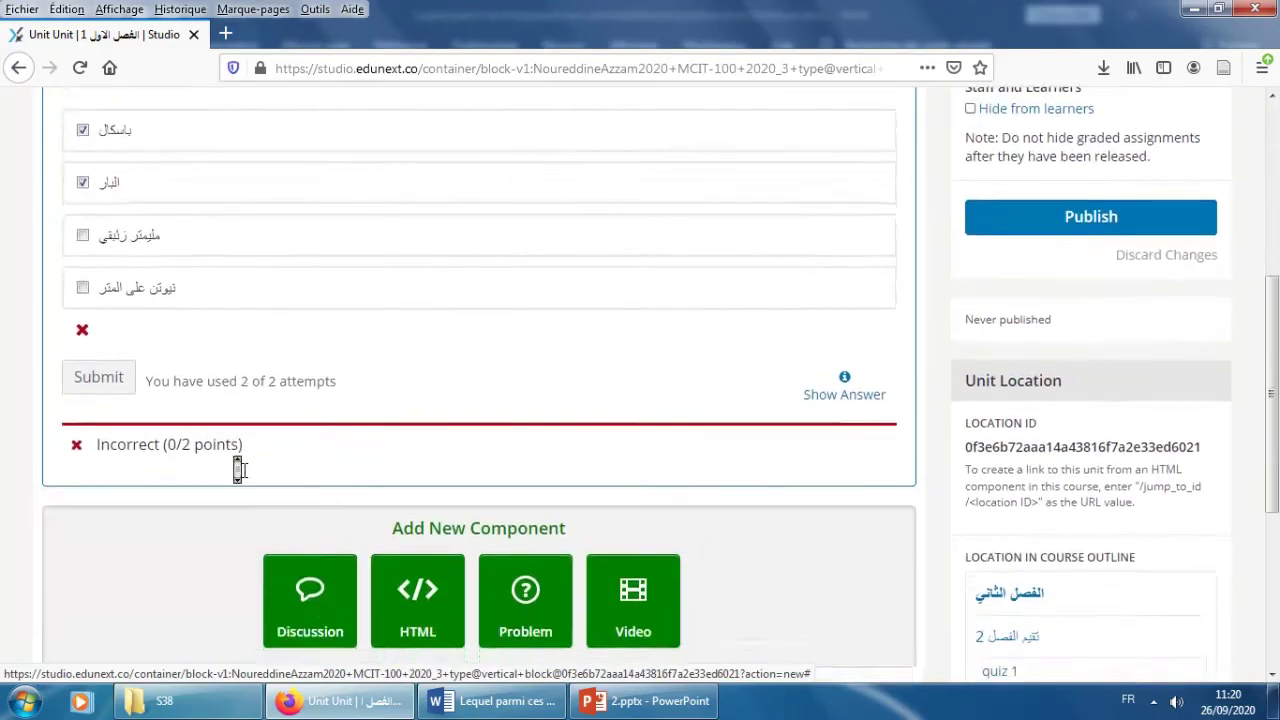
{"action": "scroll", "coordinate": [238, 468], "scroll_direction": "up", "scroll_amount": 7}
{"action": "scroll", "coordinate": [240, 472], "scroll_direction": "up", "scroll_amount": 2}
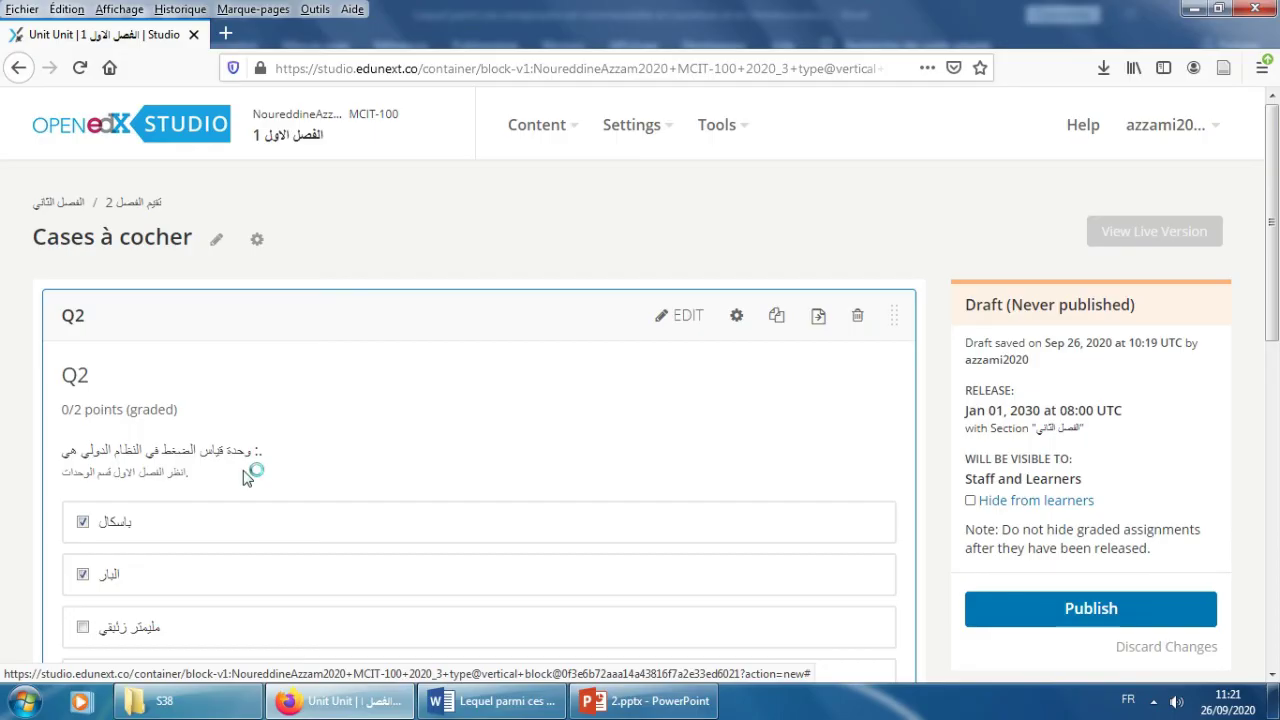
{"action": "left_click", "coordinate": [893, 458]}
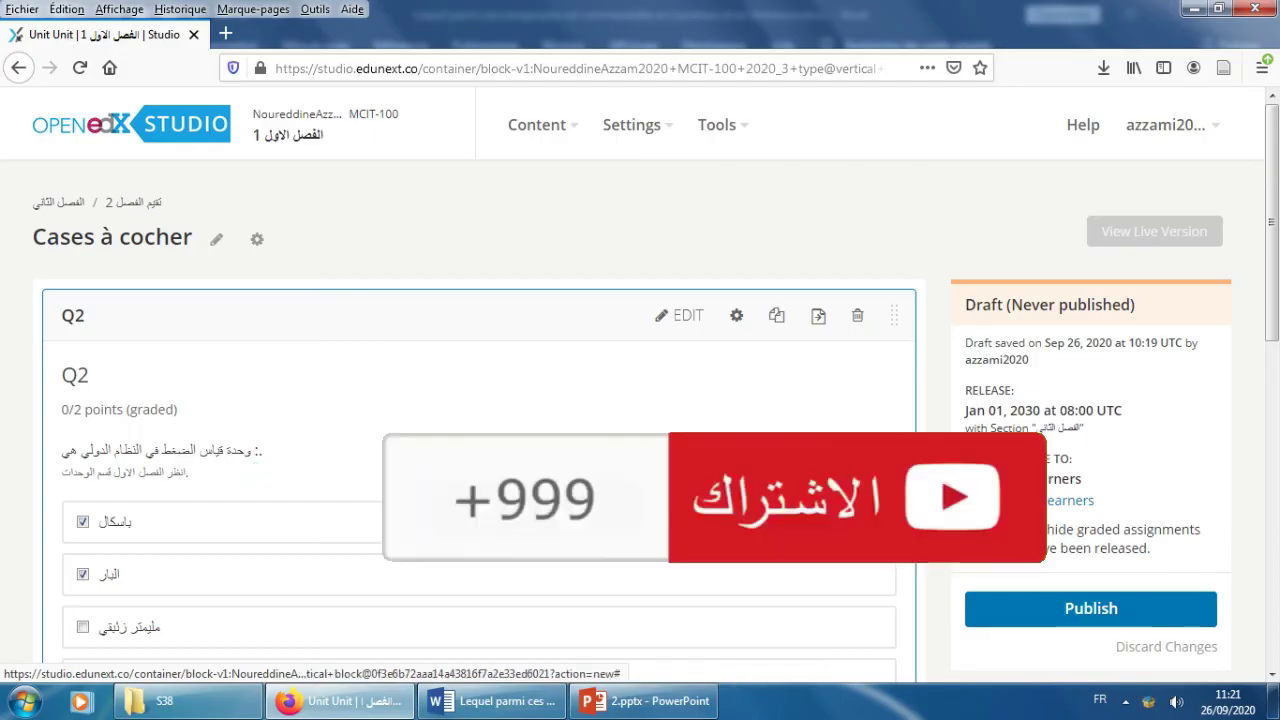